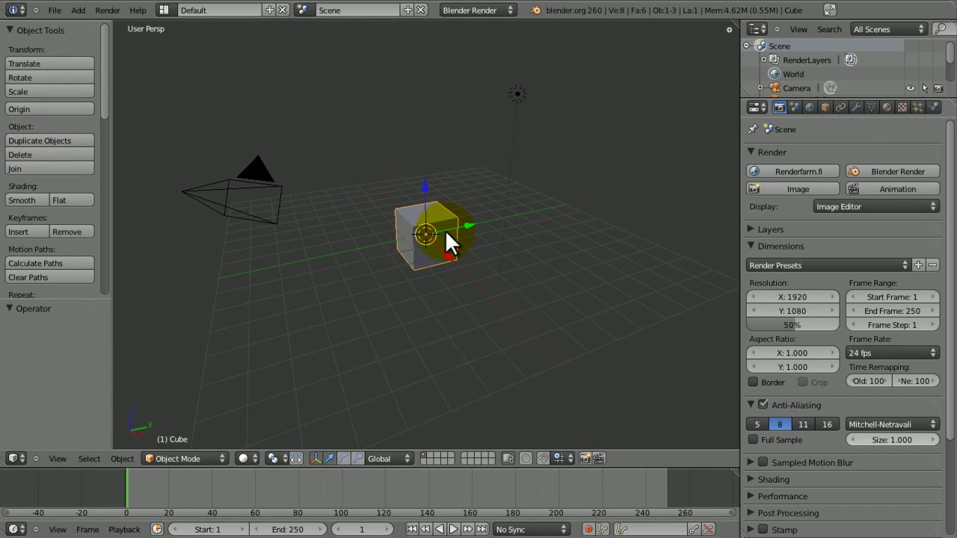
# Step: Snap the 3D cursor to the scene center and move the cube up 1 unit along the Z axis
pyautogui.hotkey('shift', 's')
pyautogui.click(436, 260)
pyautogui.scroll(5, 426, 269)
pyautogui.moveTo(336, 358); pyautogui.dragTo(379, 327, button='middle')
pyautogui.press('g')
pyautogui.press('z')
pyautogui.press('1')
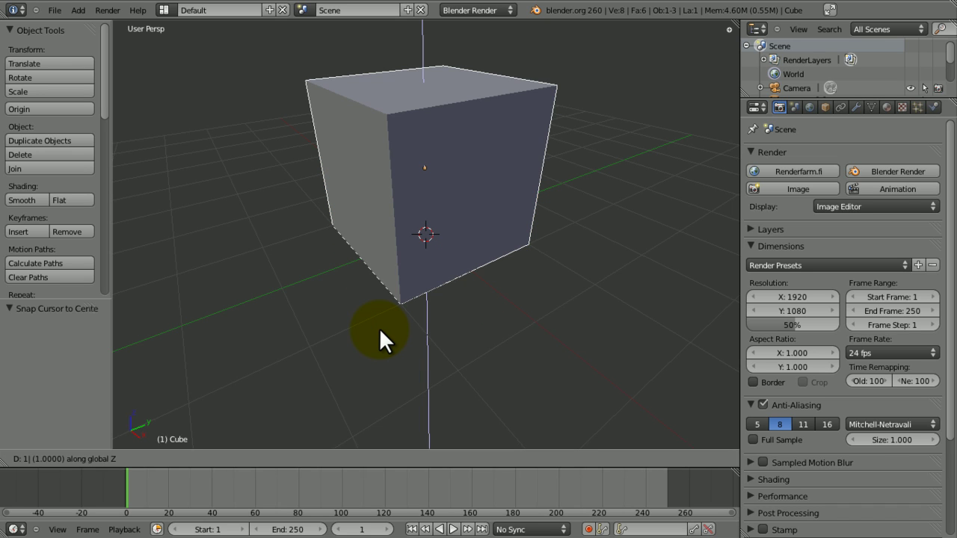
pyautogui.click(379, 327)
# Step: Add a plane mesh at the 3D cursor and scale it up into a large ground surface beneath the cube
pyautogui.moveTo(485, 300); pyautogui.dragTo(471, 176, button='middle')
pyautogui.press('a')
pyautogui.hotkey('shift', 'a')
pyautogui.moveTo(474, 179)
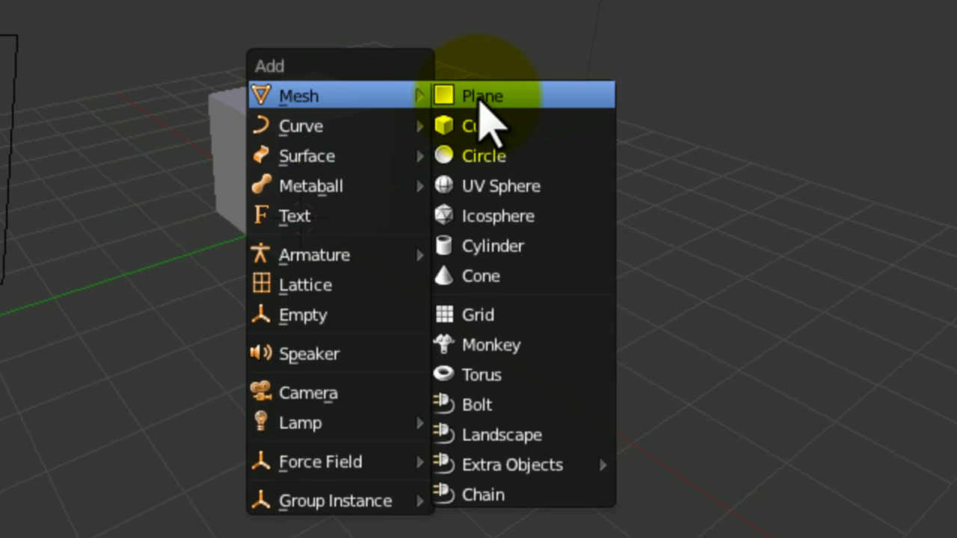
pyautogui.click(486, 96)
pyautogui.moveTo(455, 154); pyautogui.dragTo(355, 36, button='middle')
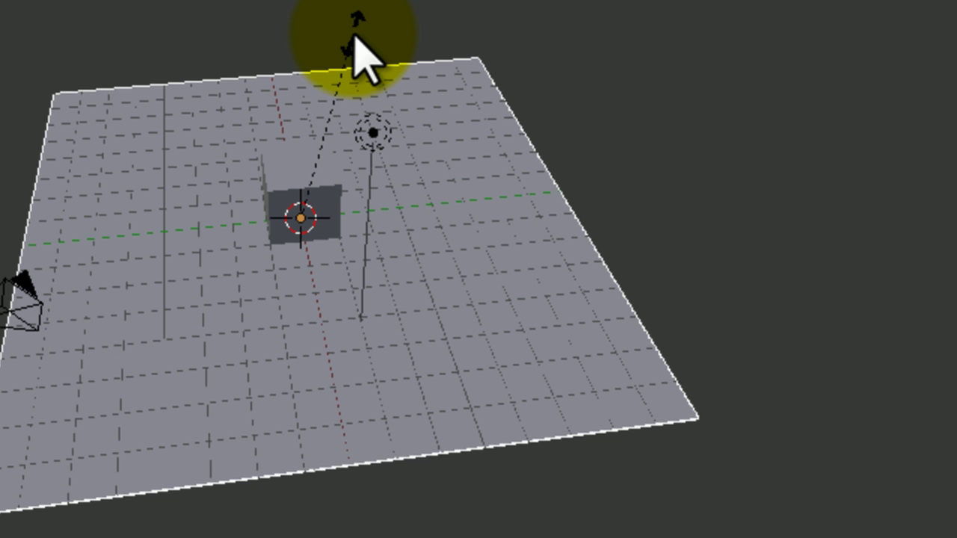
pyautogui.click(355, 35)
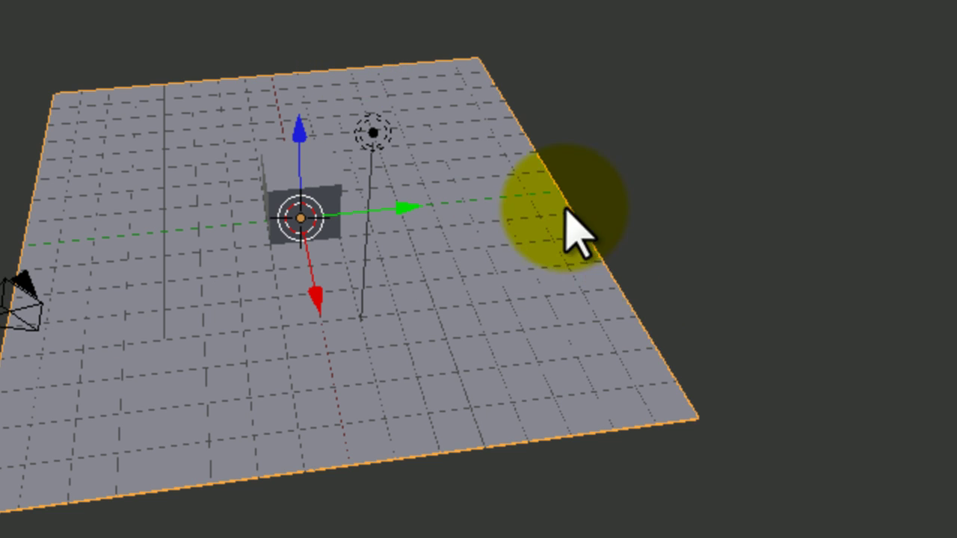
# Step: Give the cube a new material with a pure red diffuse color of R 1, G 0, B 0
pyautogui.moveTo(564, 211); pyautogui.dragTo(544, 231, button='middle')
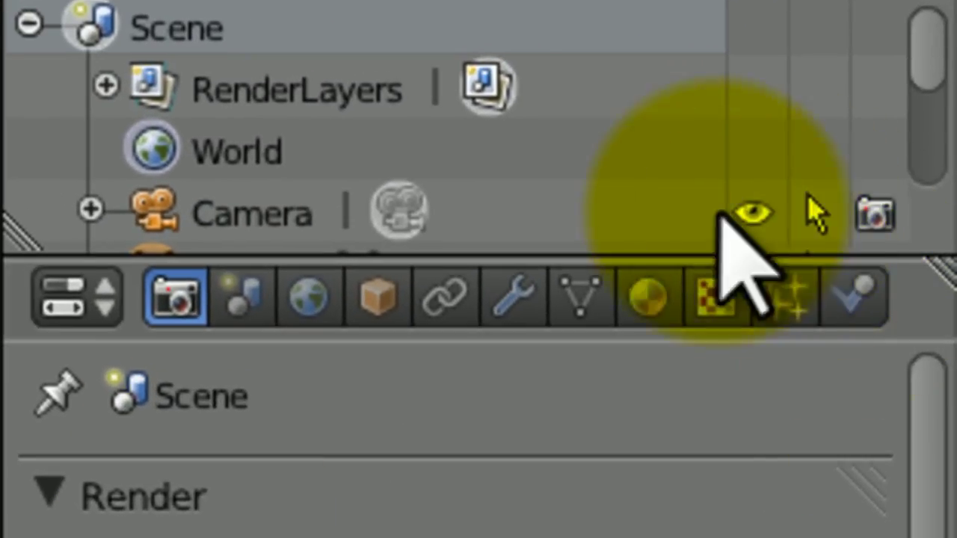
pyautogui.click(834, 150)
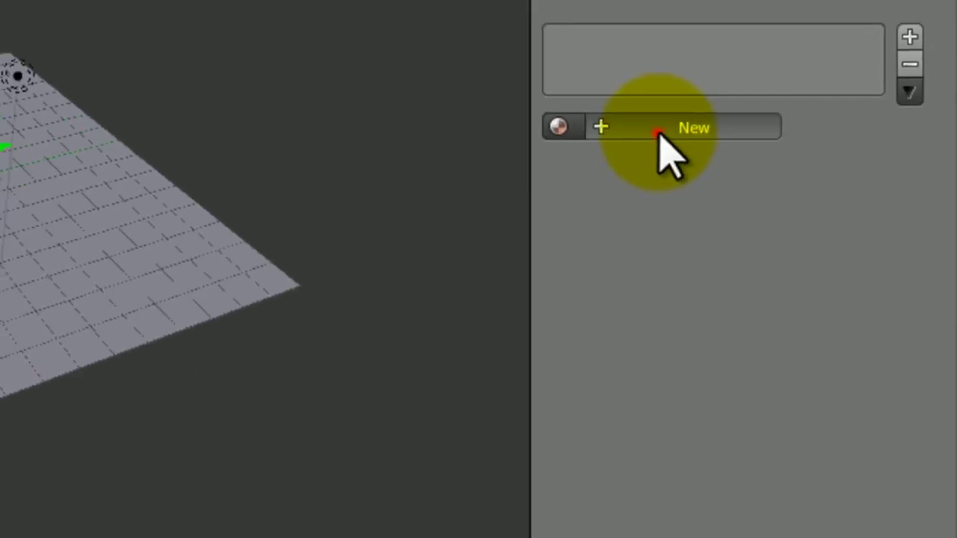
pyautogui.click(660, 127)
pyautogui.click(594, 461)
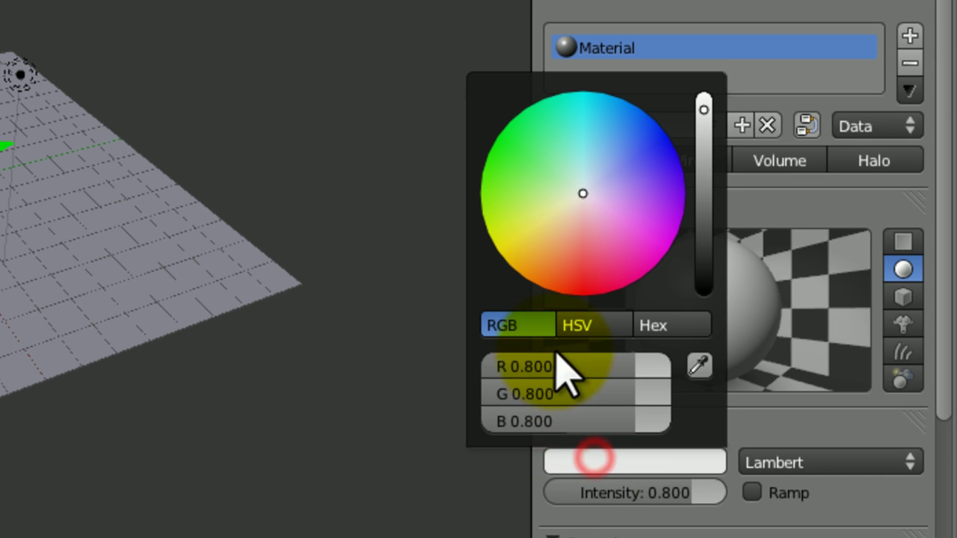
pyautogui.write('1')
pyautogui.press('Tab')
pyautogui.write('0')
pyautogui.press('Tab')
pyautogui.write('0')
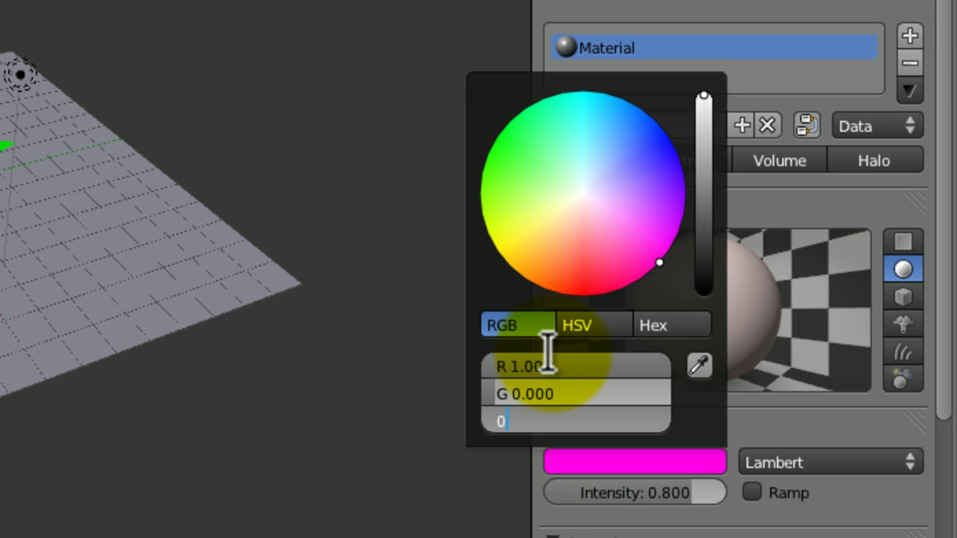
pyautogui.press('Return')
# Step: Set the cube material's diffuse intensity to 1 and its specular intensity to 0
pyautogui.click(650, 491)
pyautogui.write('1')
pyautogui.press('Return')
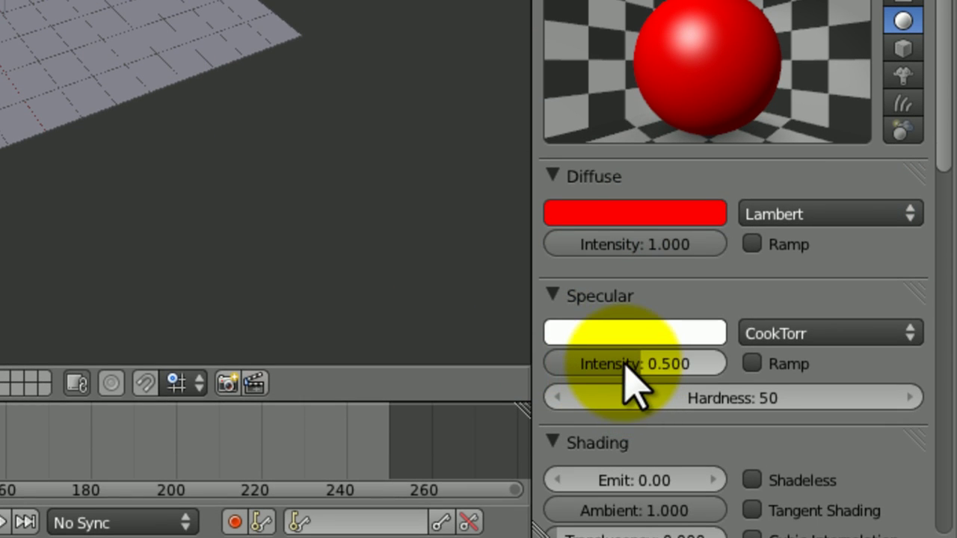
pyautogui.moveTo(624, 367); pyautogui.dragTo(249, 344)
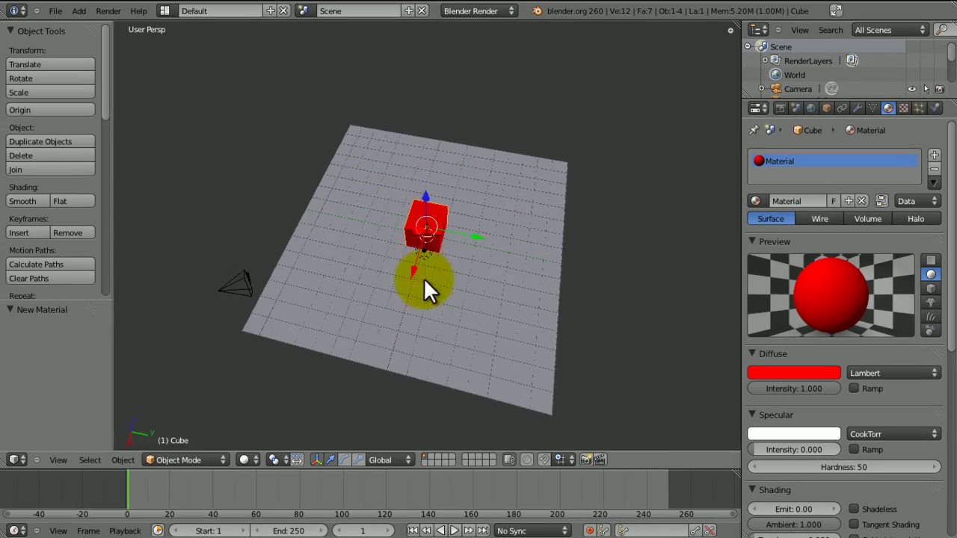
# Step: Review the add-ons in the Render category of the user preferences
pyautogui.moveTo(423, 281); pyautogui.dragTo(403, 240, button='middle')
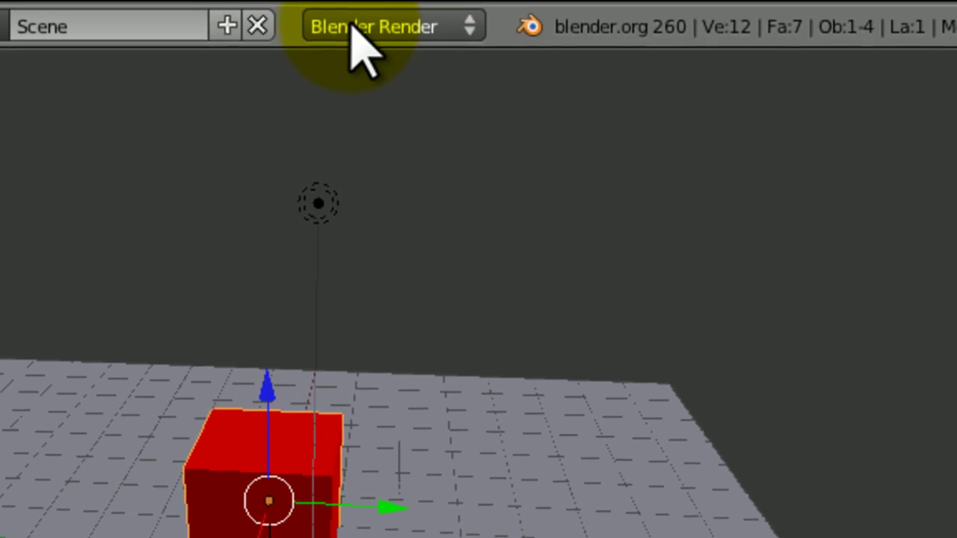
pyautogui.click(354, 28)
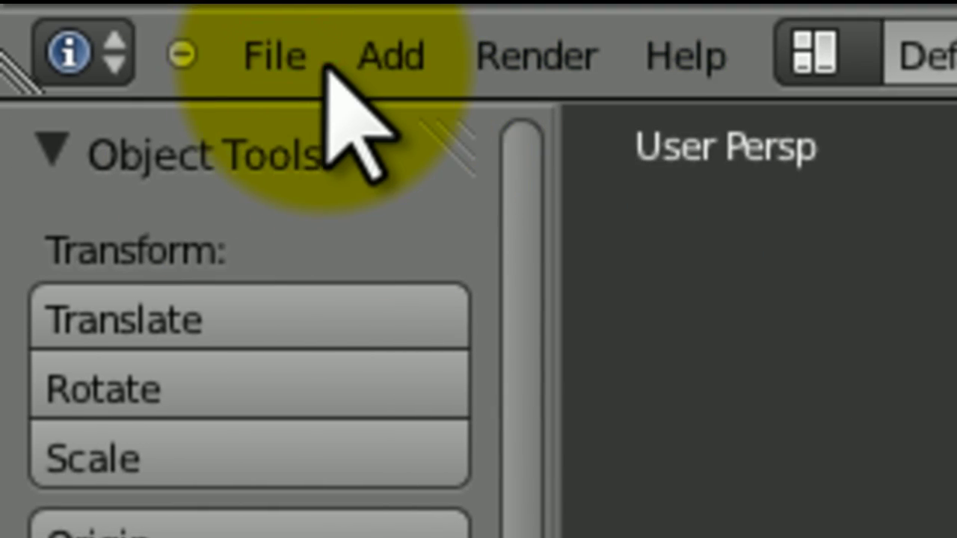
pyautogui.click(0, 59)
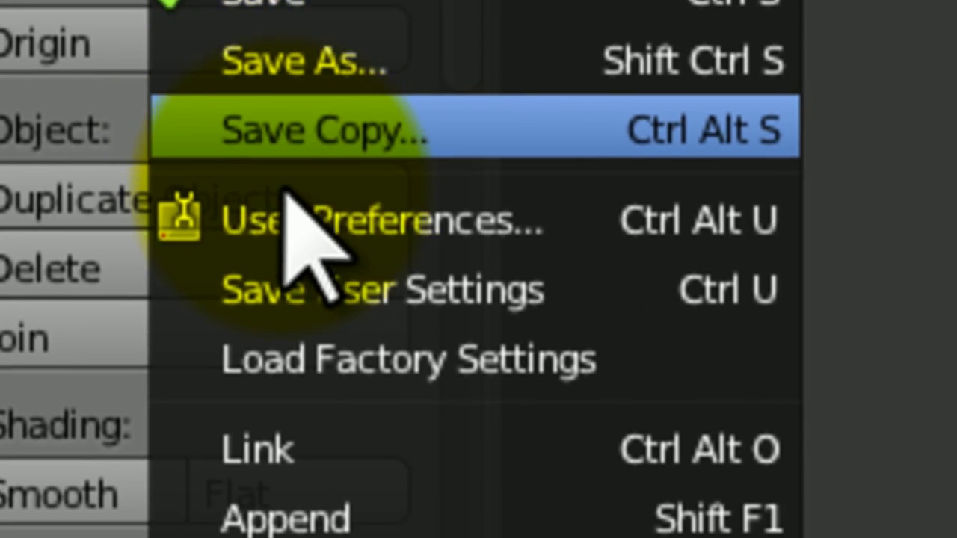
pyautogui.click(280, 217)
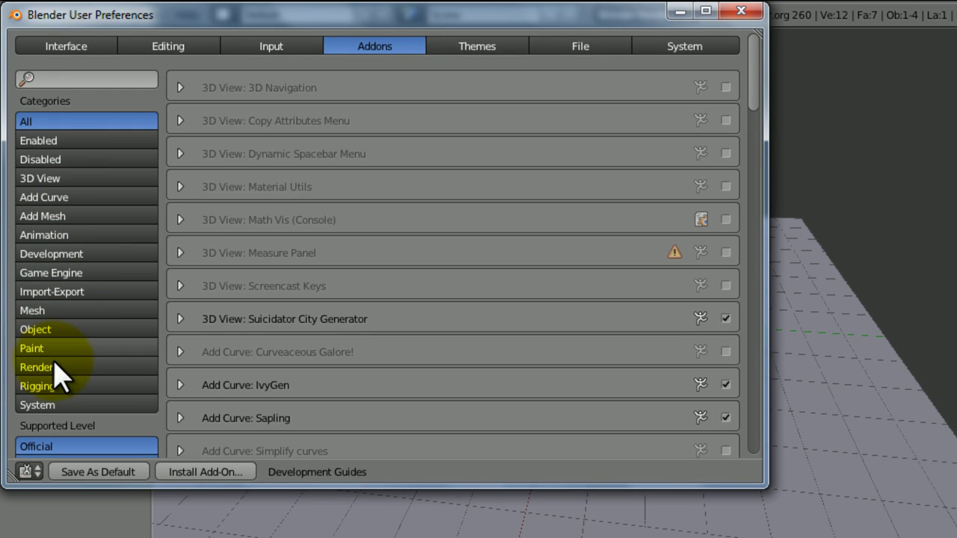
pyautogui.click(58, 370)
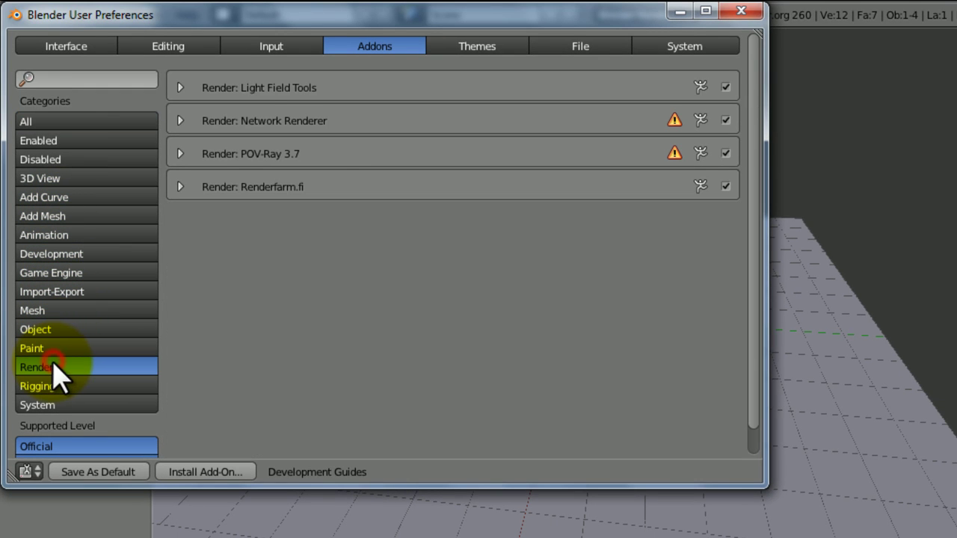
pyautogui.click(740, 12)
# Step: Set the render engine to Blender Game and show the cube's physics settings
pyautogui.click(682, 15)
pyautogui.click(657, 57)
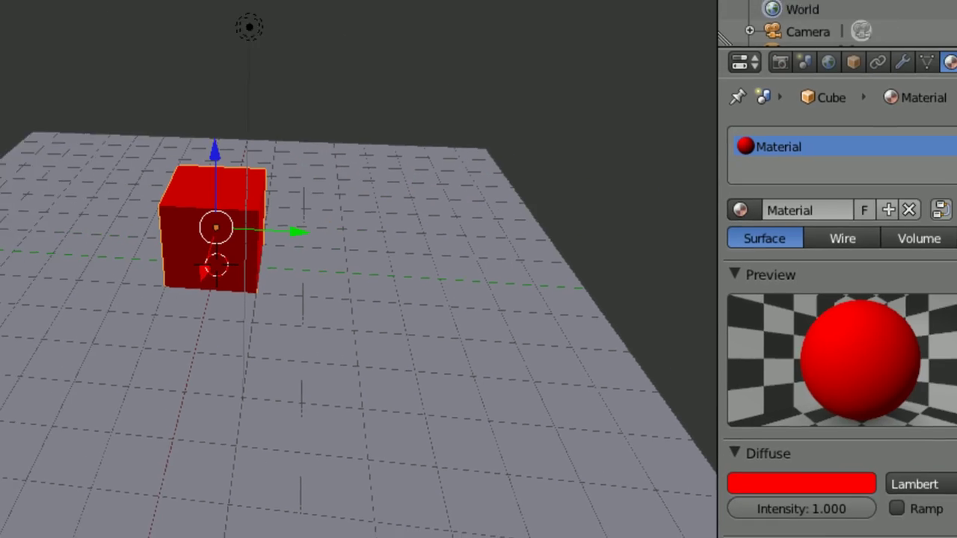
pyautogui.click(916, 23)
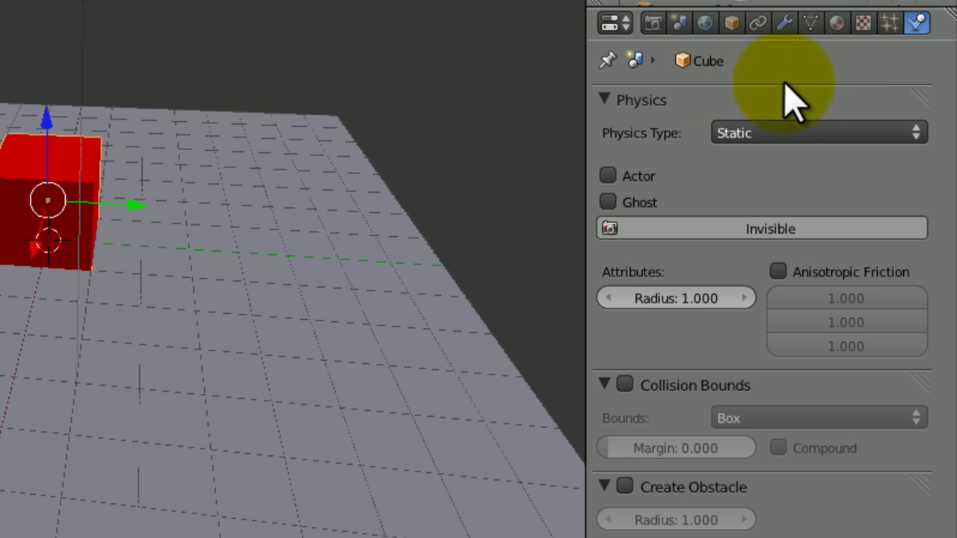
# Step: Switch the engine to Blender Render and back to Blender Game to compare the cube's physics options
pyautogui.click(132, 0)
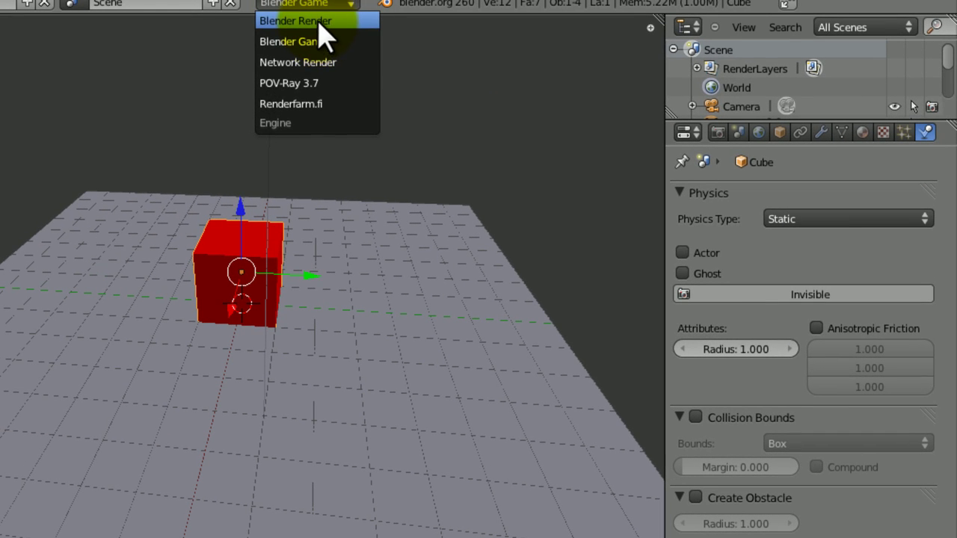
pyautogui.click(317, 21)
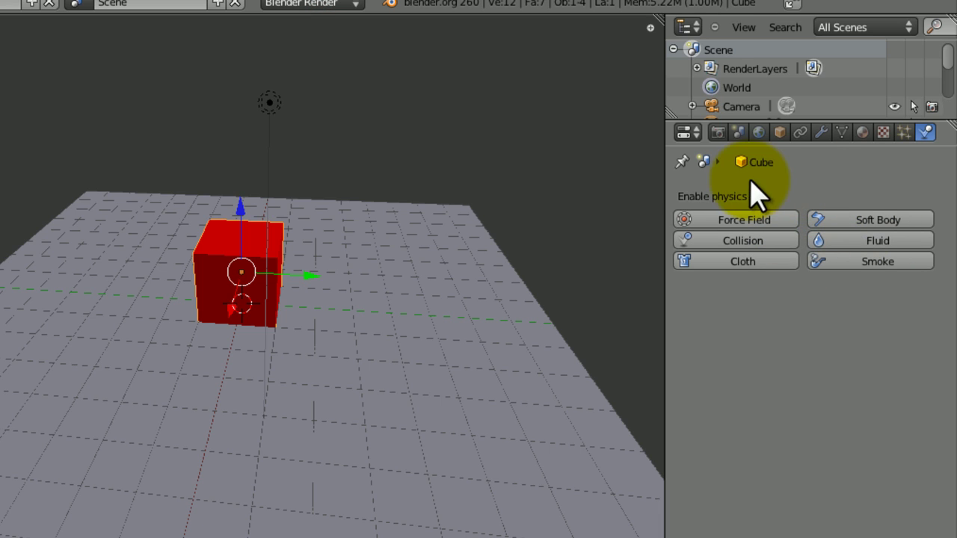
pyautogui.click(333, 5)
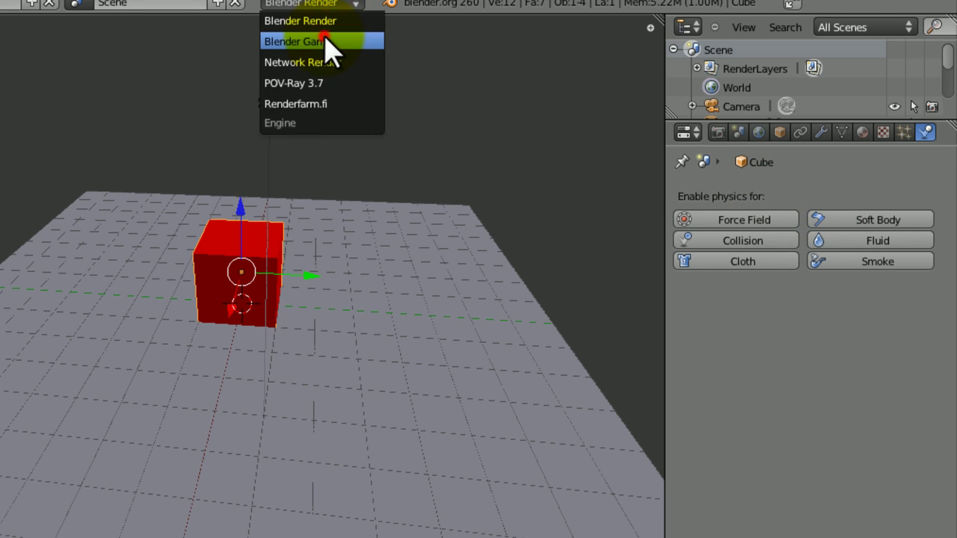
pyautogui.click(333, 42)
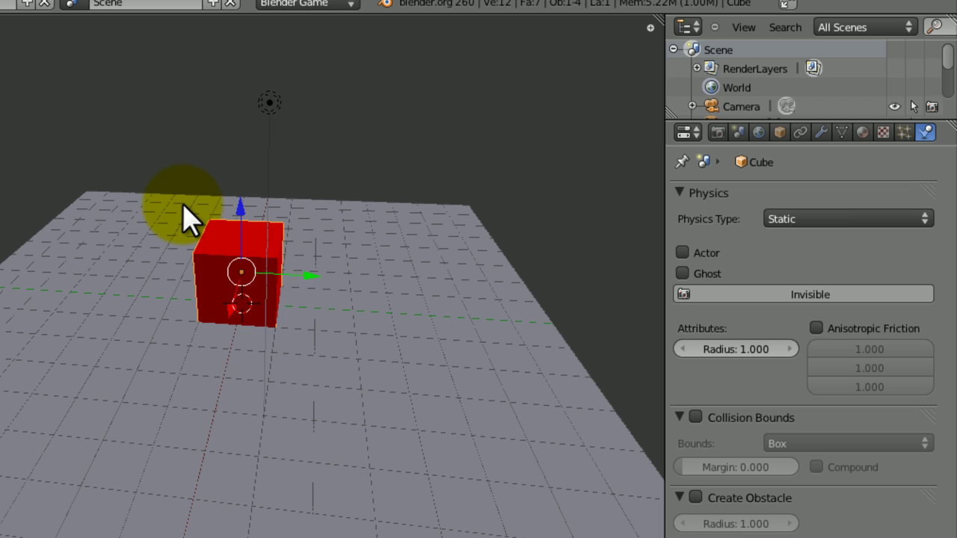
# Step: Change the screen layout to Game Logic, cycling once to Default and back
pyautogui.moveTo(288, 224); pyautogui.dragTo(341, 231, button='middle')
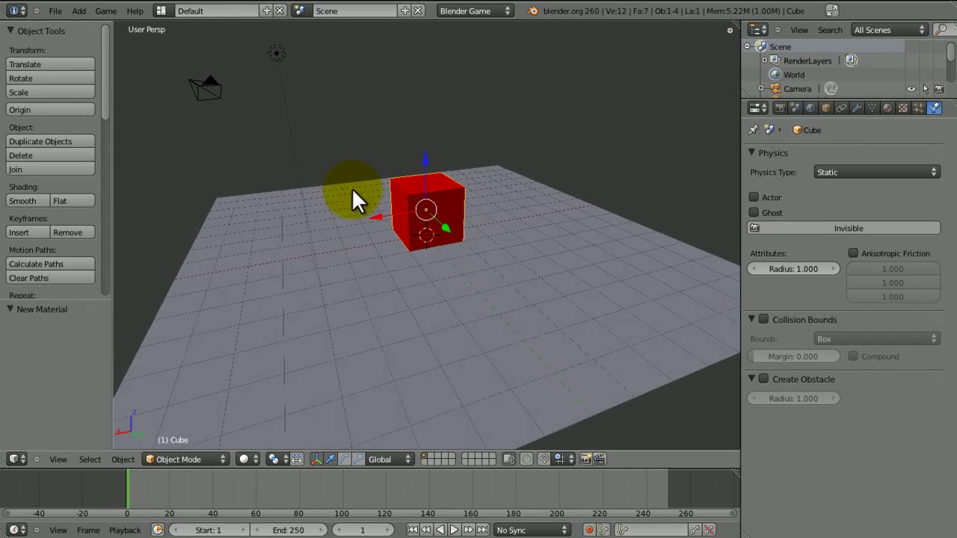
pyautogui.moveTo(352, 189); pyautogui.dragTo(336, 188, button='middle')
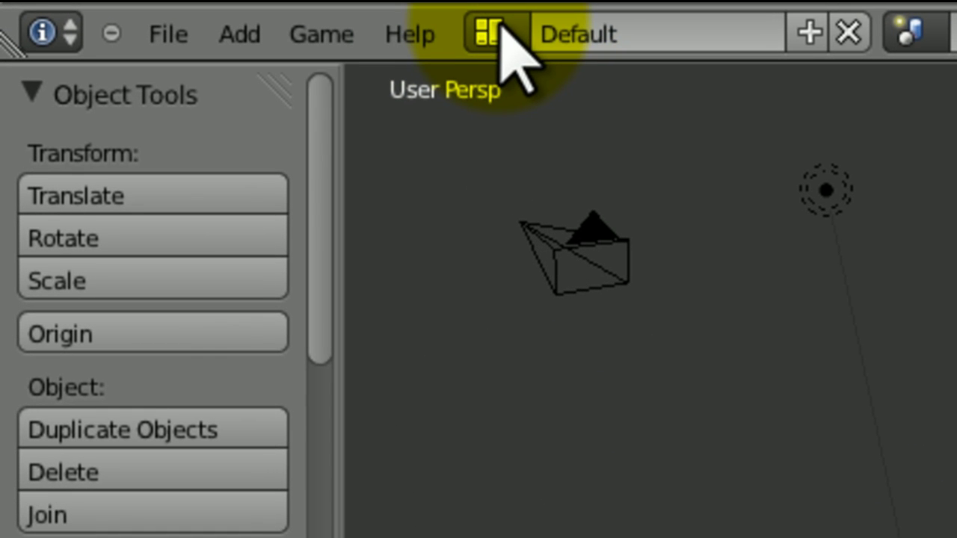
pyautogui.click(490, 33)
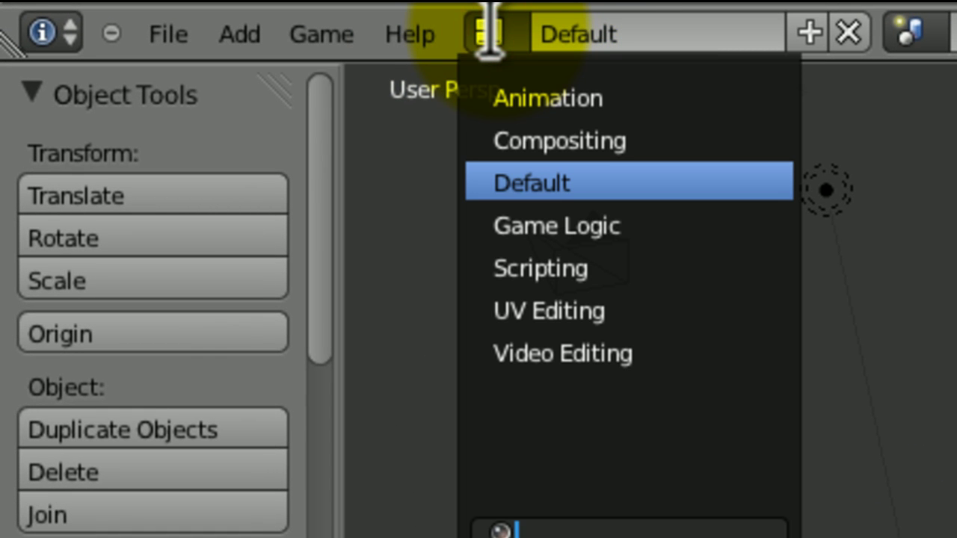
pyautogui.click(520, 225)
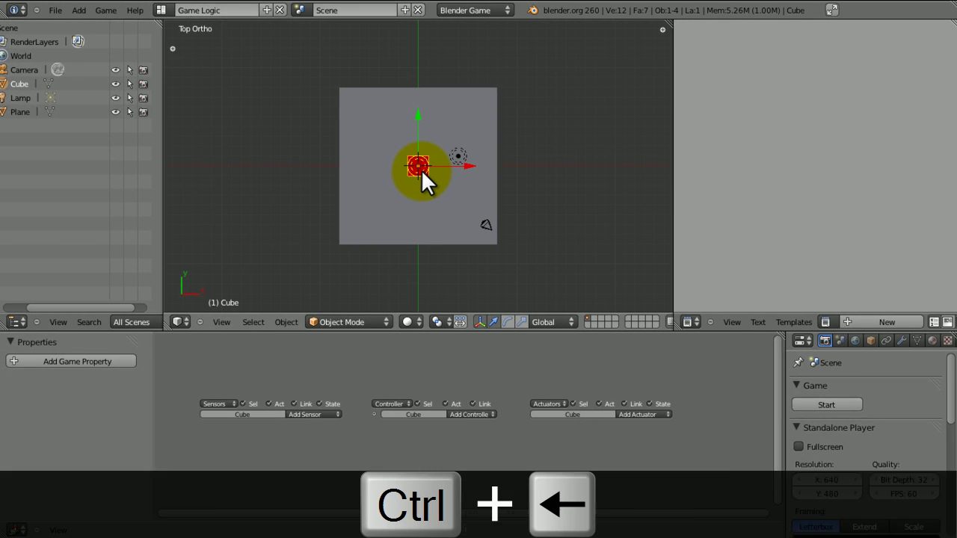
pyautogui.hotkey('ctrl', 'Left')
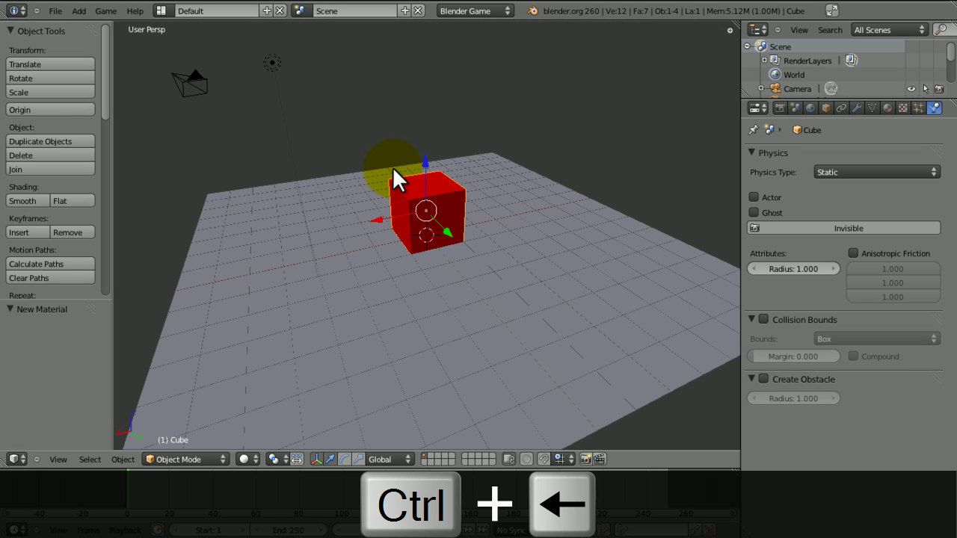
pyautogui.hotkey('ctrl', 'Right')
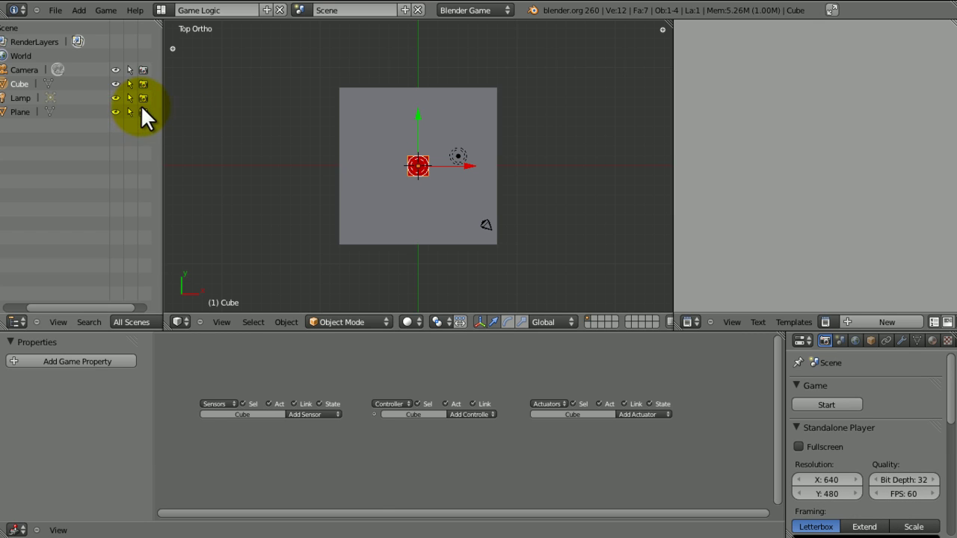
# Step: Merge the Outliner and Text Editor areas into the 3D view, and the Properties area into the Logic Editor
pyautogui.moveTo(162, 112); pyautogui.dragTo(205, 114)
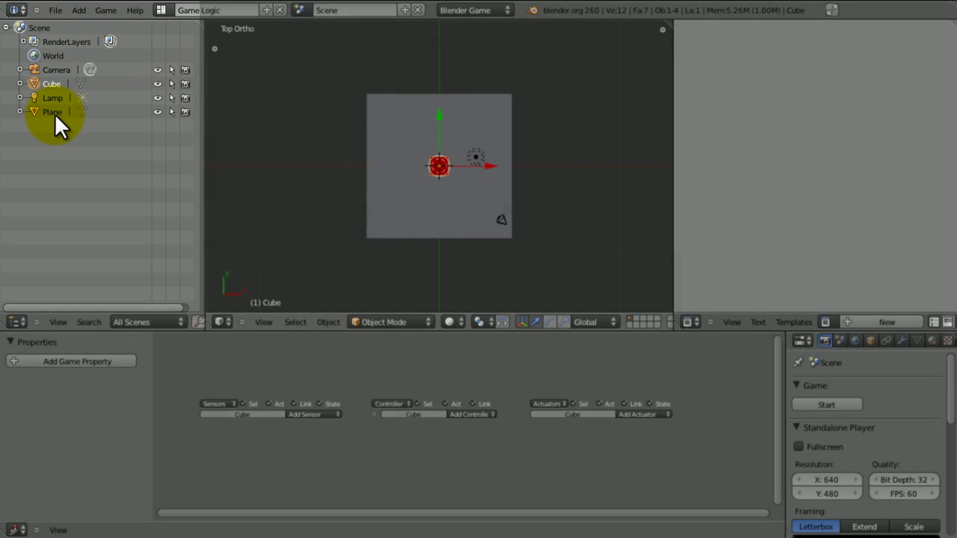
pyautogui.click(52, 112)
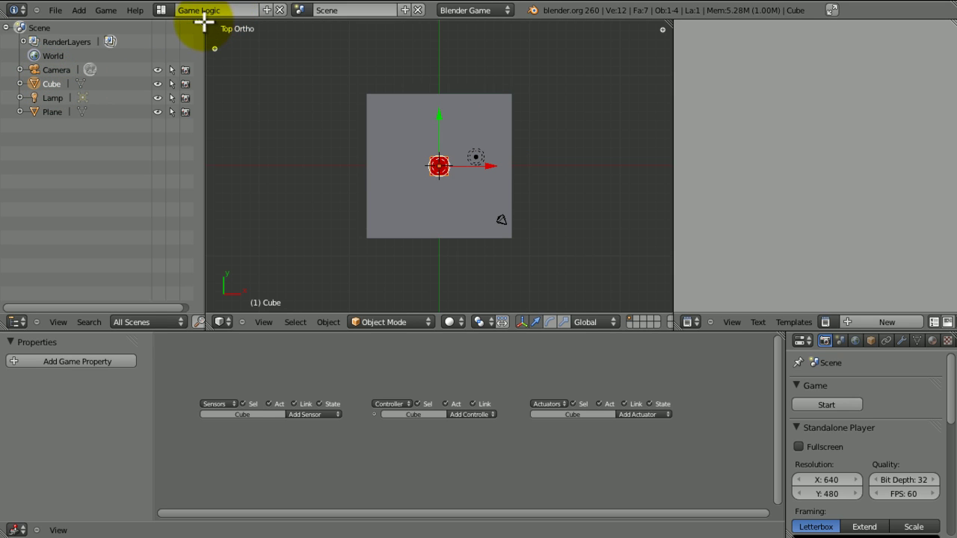
pyautogui.moveTo(203, 22); pyautogui.dragTo(130, 51)
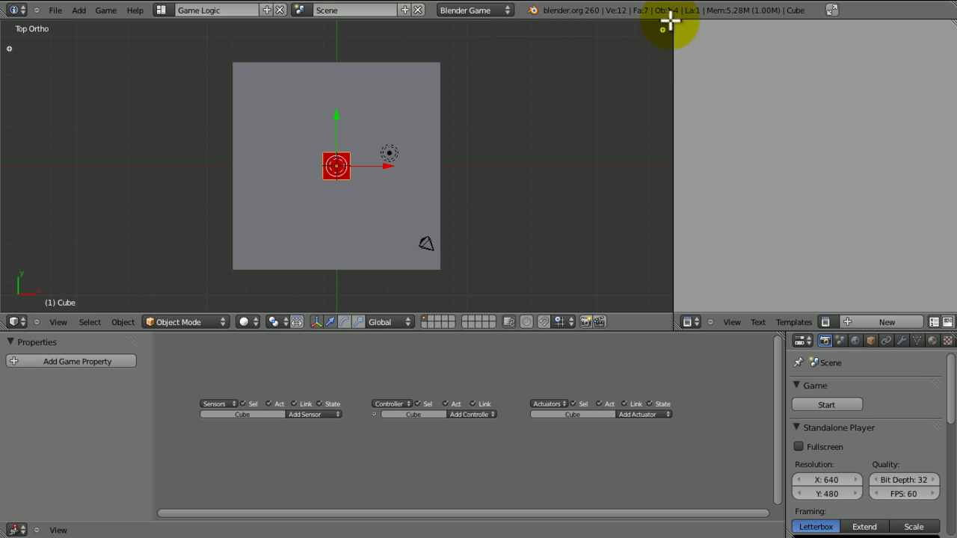
pyautogui.moveTo(679, 22); pyautogui.dragTo(854, 189)
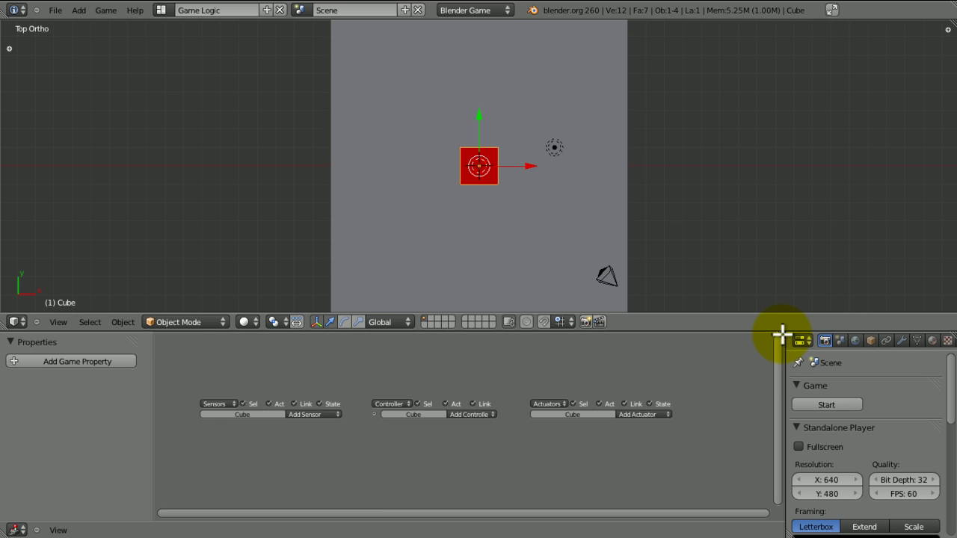
pyautogui.moveTo(781, 337); pyautogui.dragTo(867, 341)
# Step: Split the 3D view vertically and turn the new narrow area into a Properties editor
pyautogui.moveTo(949, 26); pyautogui.dragTo(726, 92)
pyautogui.click(738, 321)
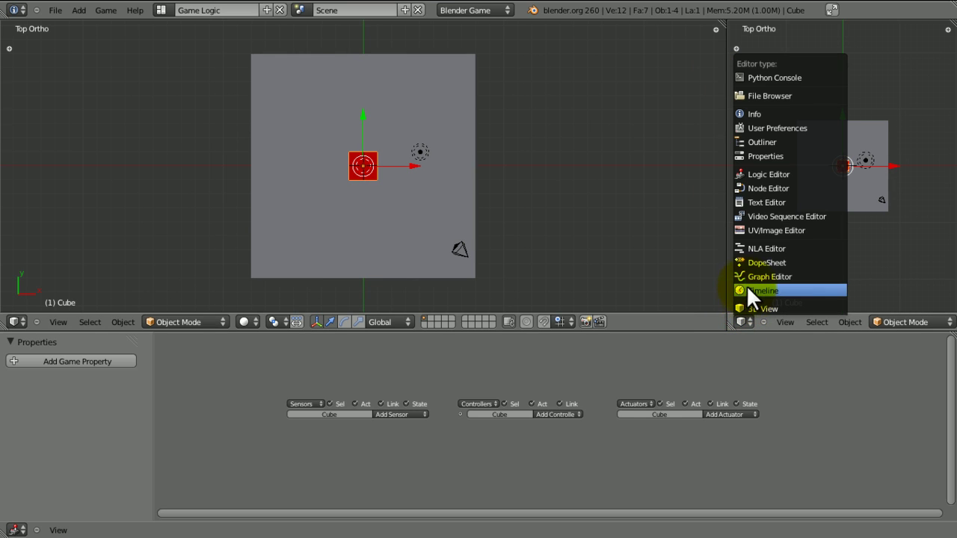
pyautogui.click(760, 157)
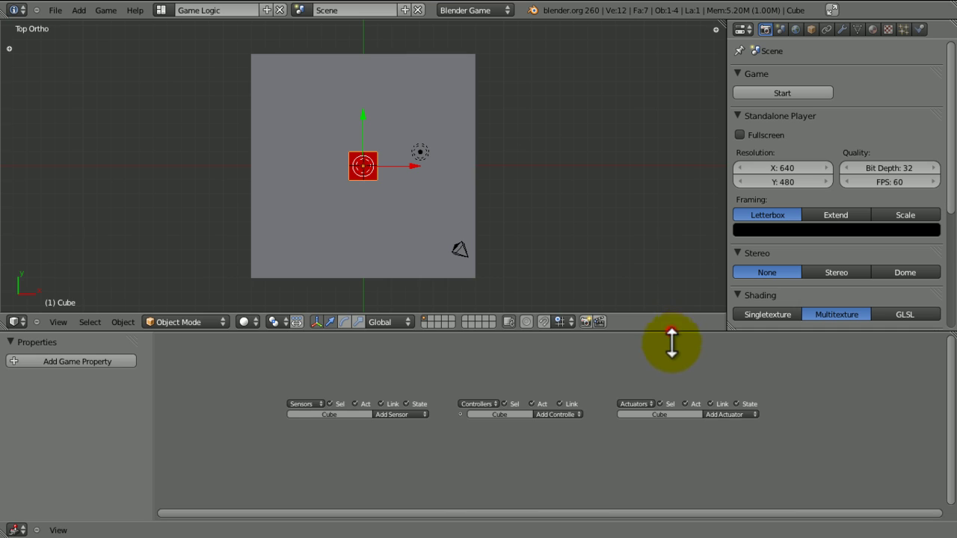
# Step: Reduce the Logic Editor's height to enlarge the areas above it, and cycle to the Default layout and back to Game Logic
pyautogui.moveTo(671, 345); pyautogui.dragTo(660, 389)
pyautogui.hotkey('ctrl', 'Left')
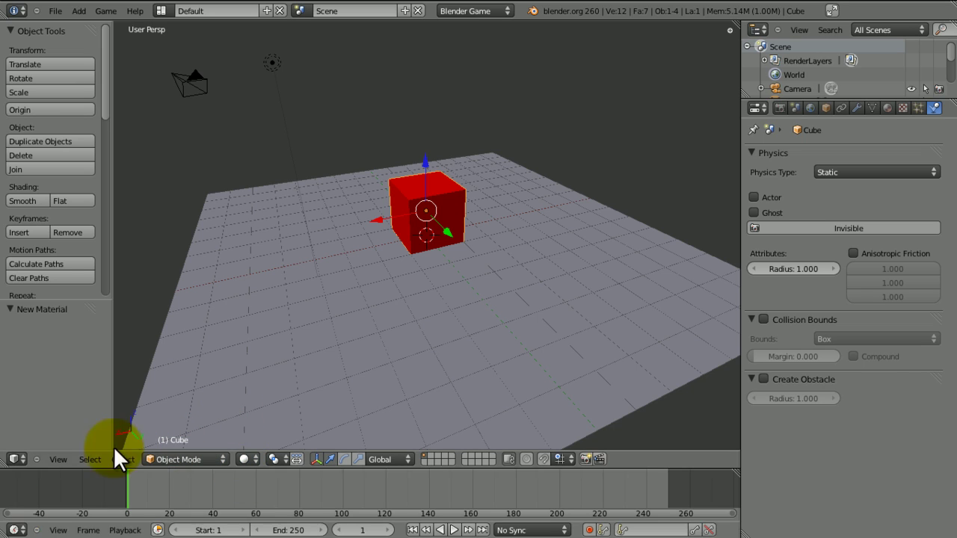
pyautogui.hotkey('ctrl', 'Right')
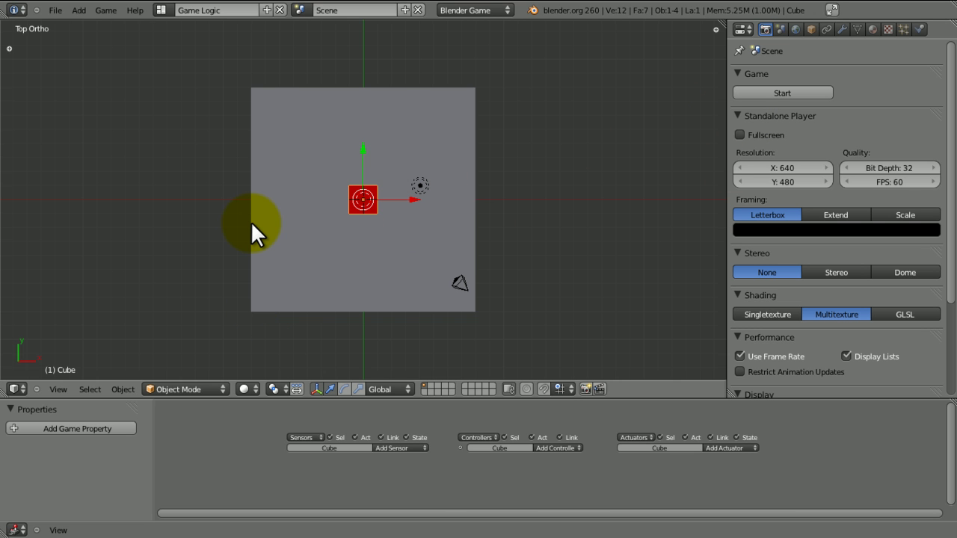
# Step: Add a Keyboard sensor to the cube and assign the W key to it
pyautogui.moveTo(363, 224); pyautogui.dragTo(320, 116, button='middle')
pyautogui.scroll(5, 324, 124)
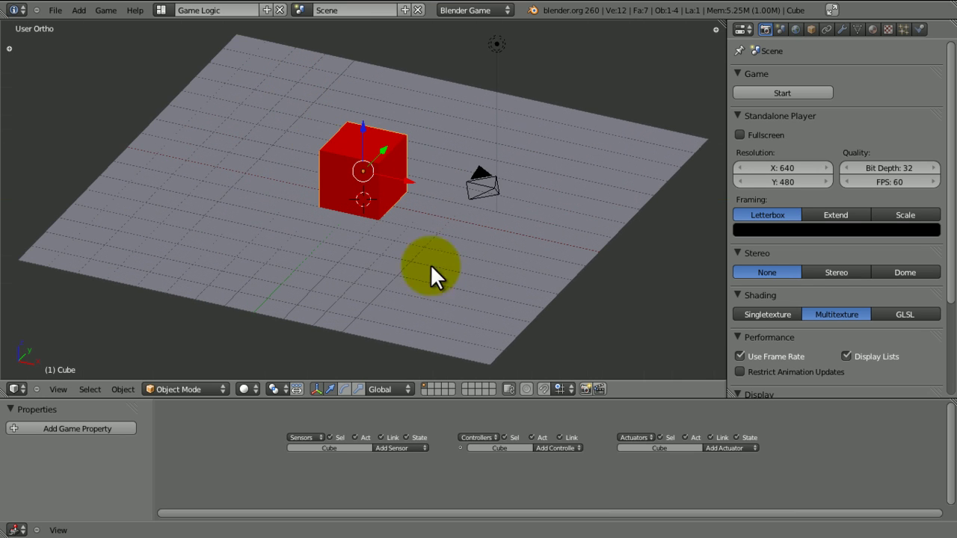
pyautogui.moveTo(479, 453)
pyautogui.keyDown('ctrl'); pyautogui.mouseDown(button='middle')
pyautogui.moveTo(474, 462)
pyautogui.moveTo(474, 448)
pyautogui.moveTo(457, 451)
pyautogui.moveTo(451, 465)
pyautogui.moveTo(486, 466)
pyautogui.moveTo(465, 458)
pyautogui.mouseUp(button='middle'); pyautogui.keyUp('ctrl')
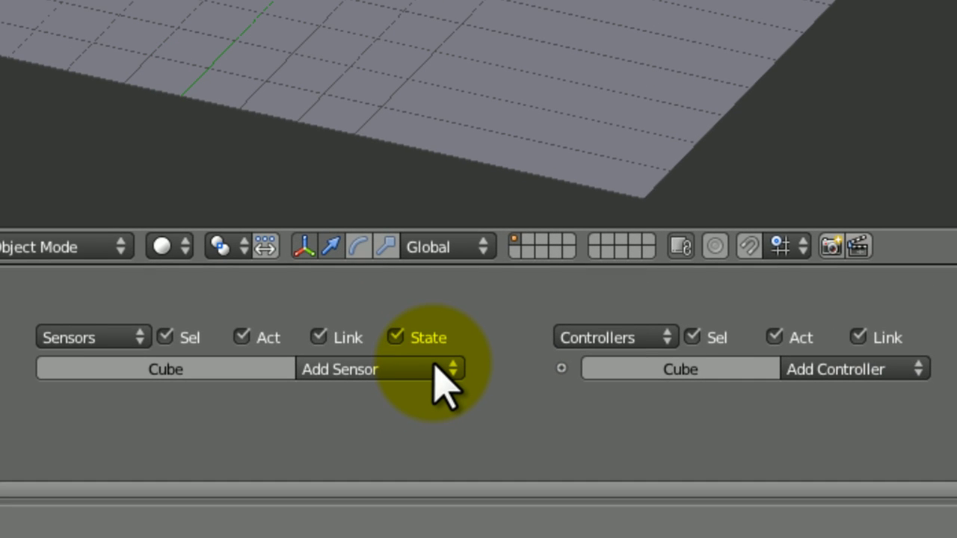
pyautogui.click(435, 367)
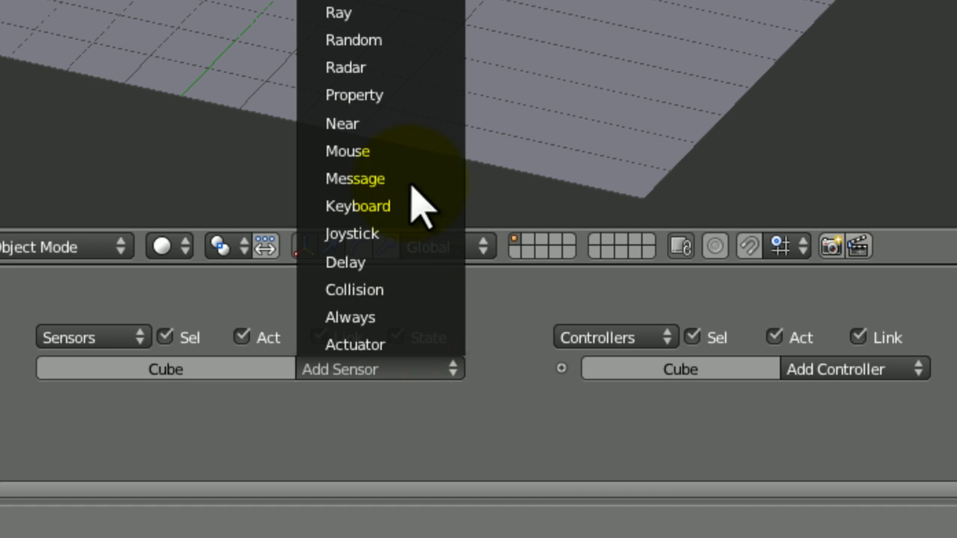
pyautogui.click(374, 210)
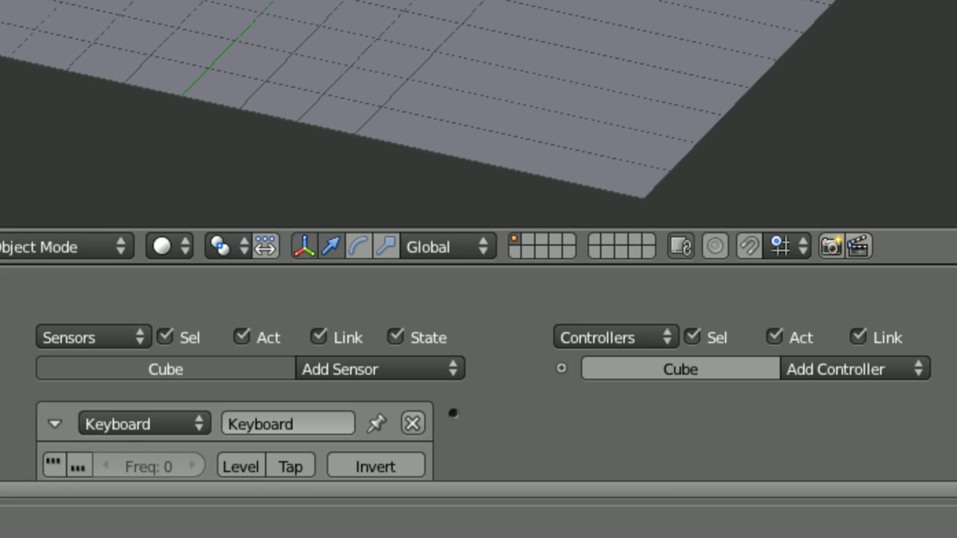
pyautogui.scroll(-3, 479, 392)
pyautogui.keyDown('ctrl'); pyautogui.scroll(-2, 479, 393); pyautogui.keyUp('ctrl')
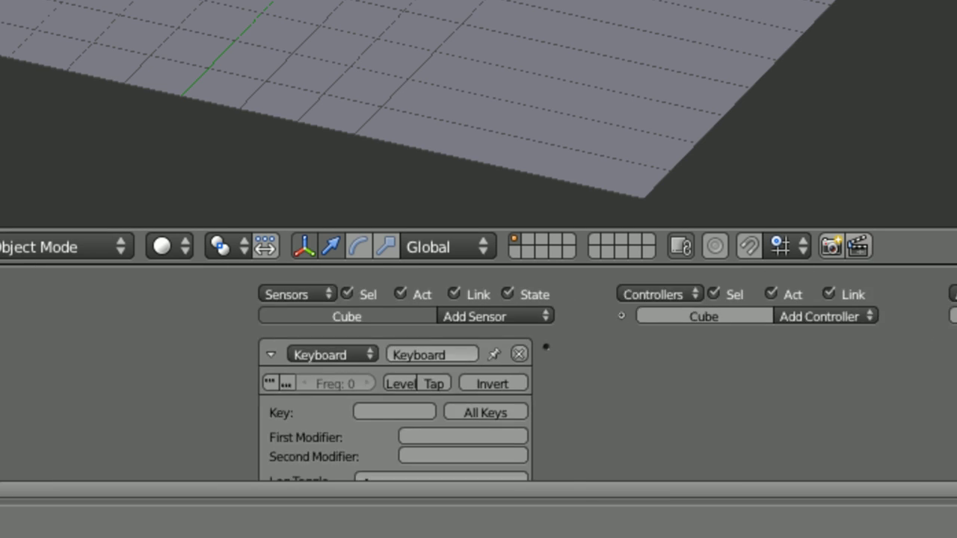
pyautogui.keyDown('ctrl'); pyautogui.scroll(-4, 479, 374); pyautogui.keyUp('ctrl')
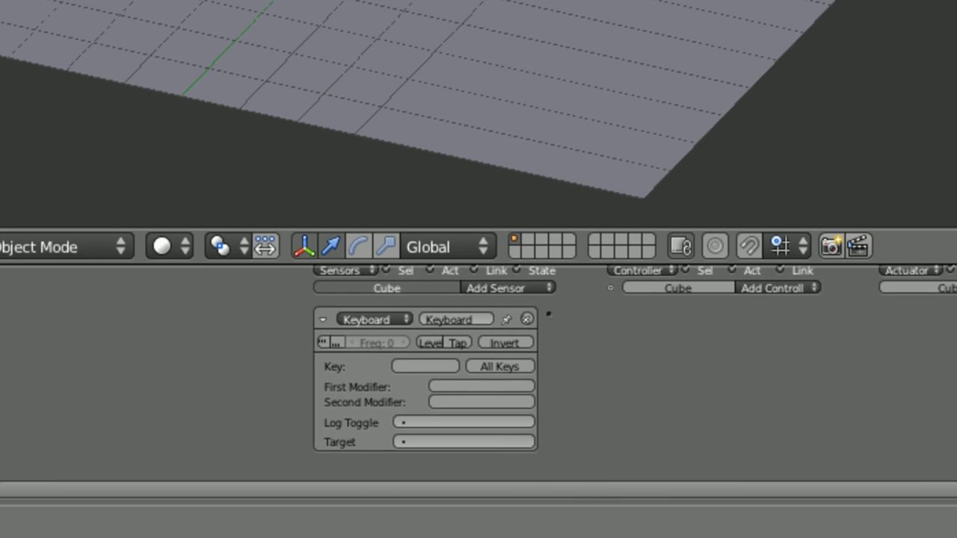
pyautogui.keyDown('ctrl'); pyautogui.scroll(3, 351, 378); pyautogui.keyUp('ctrl')
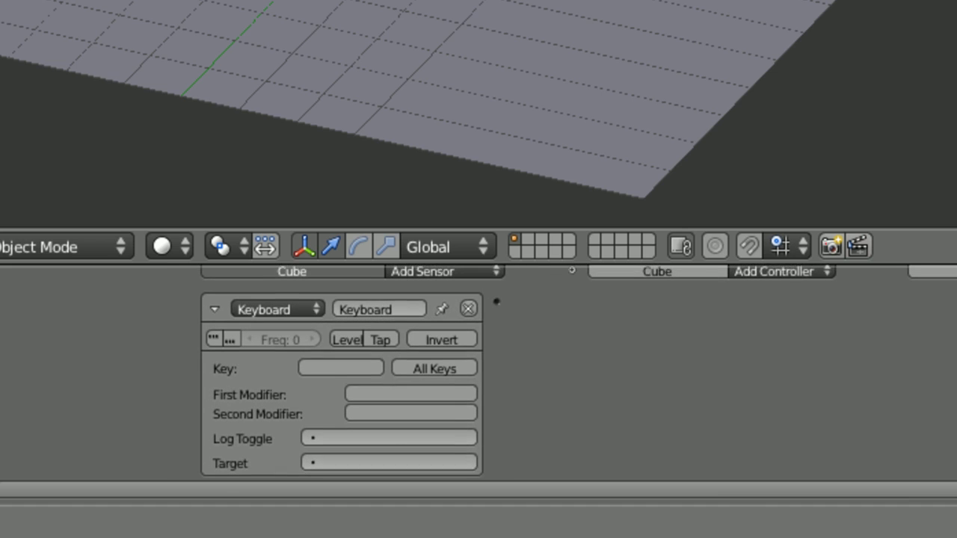
pyautogui.click(344, 373)
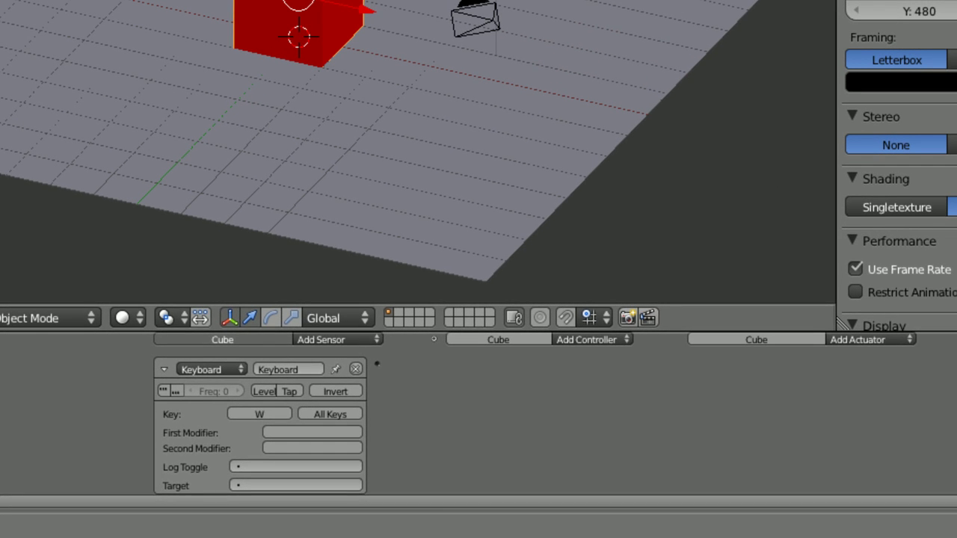
# Step: Collapse the Keyboard sensor's settings in the Logic Editor
pyautogui.scroll(3, 534, 413)
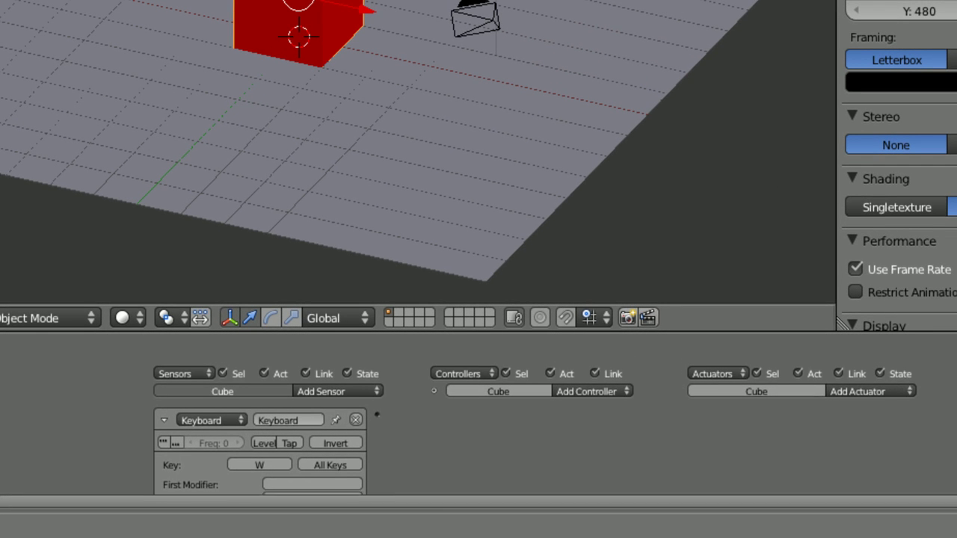
pyautogui.scroll(1, 252, 486)
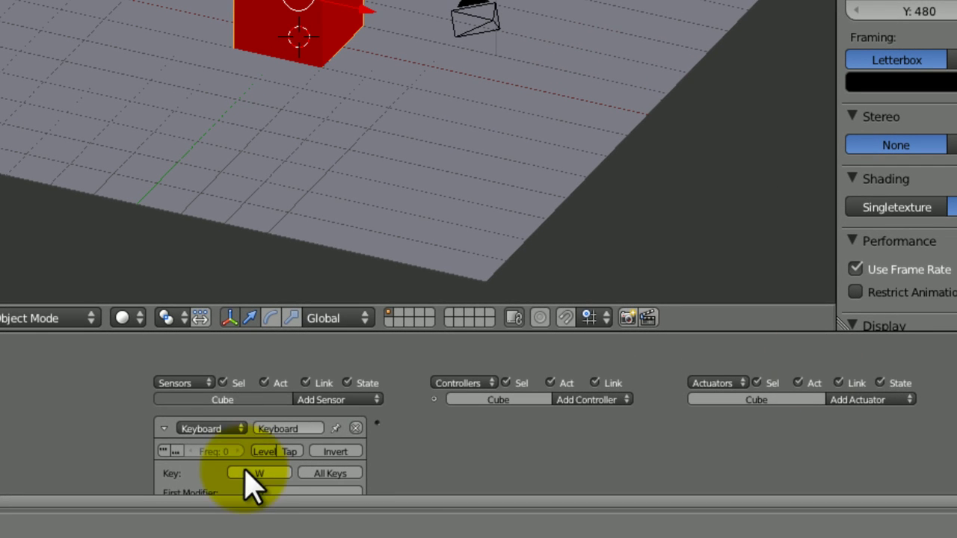
pyautogui.click(165, 429)
pyautogui.keyDown('ctrl'); pyautogui.moveTo(439, 407); pyautogui.dragTo(445, 387, button='middle'); pyautogui.keyUp('ctrl')
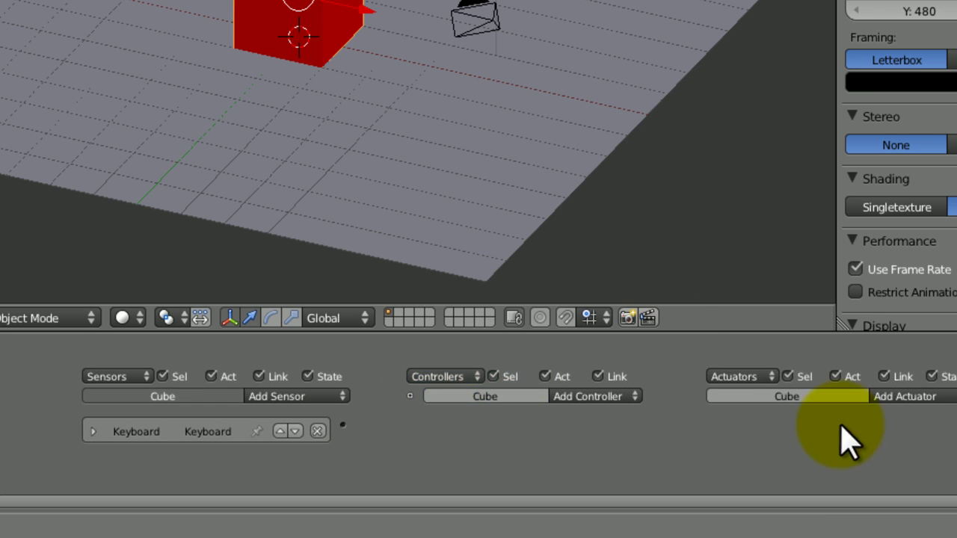
pyautogui.scroll(-1, 479, 404)
pyautogui.scroll(-1, 479, 403)
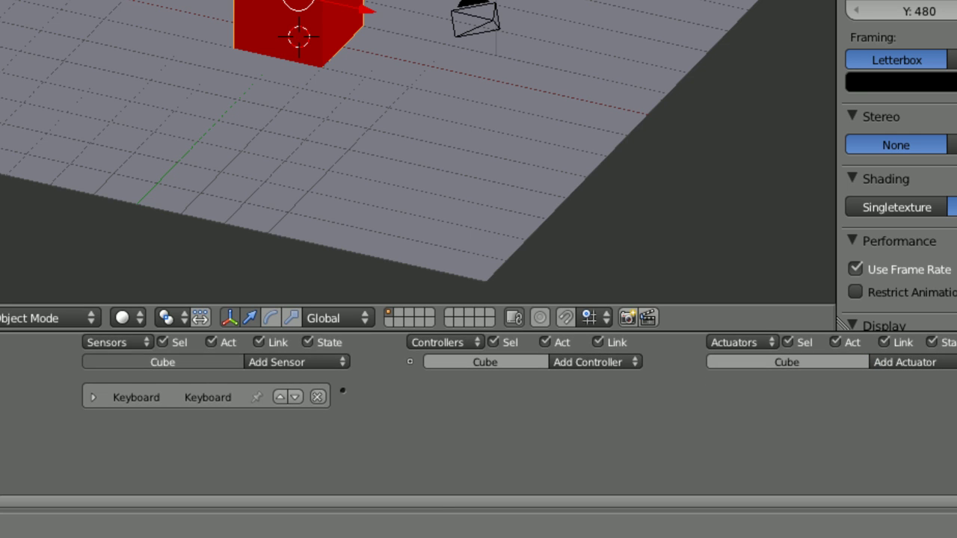
pyautogui.scroll(1, 478, 403)
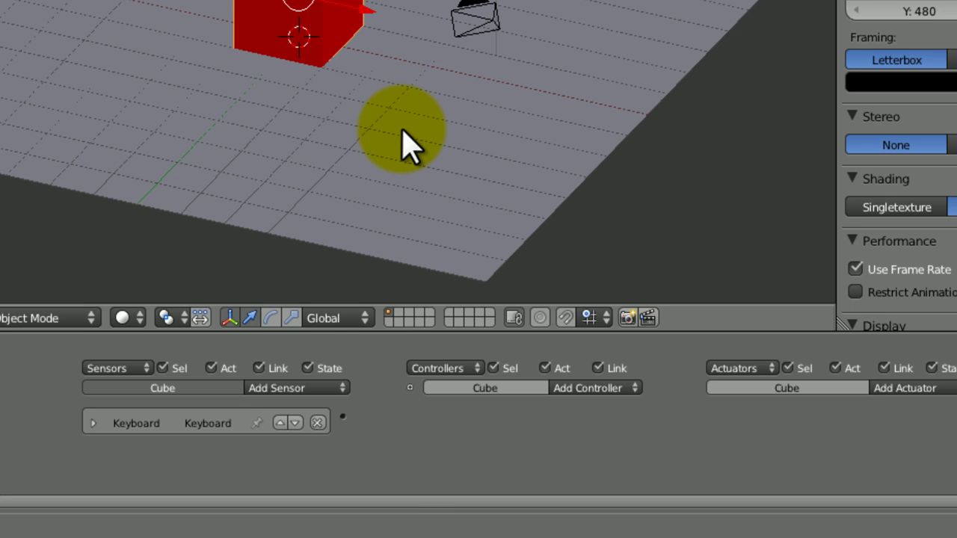
pyautogui.click(95, 423)
pyautogui.click(95, 423)
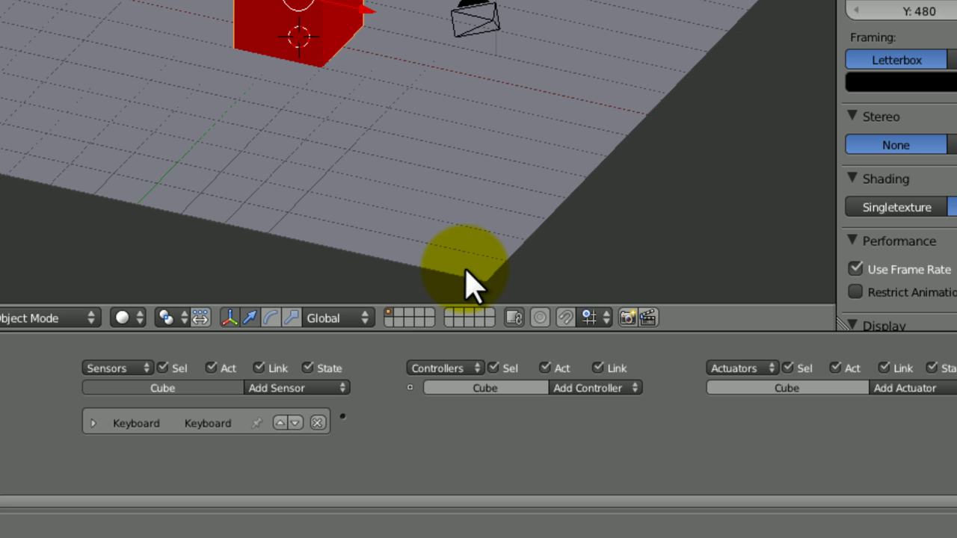
# Step: Add an And controller to the cube, link the Keyboard sensor to it, and collapse the controller
pyautogui.click(613, 388)
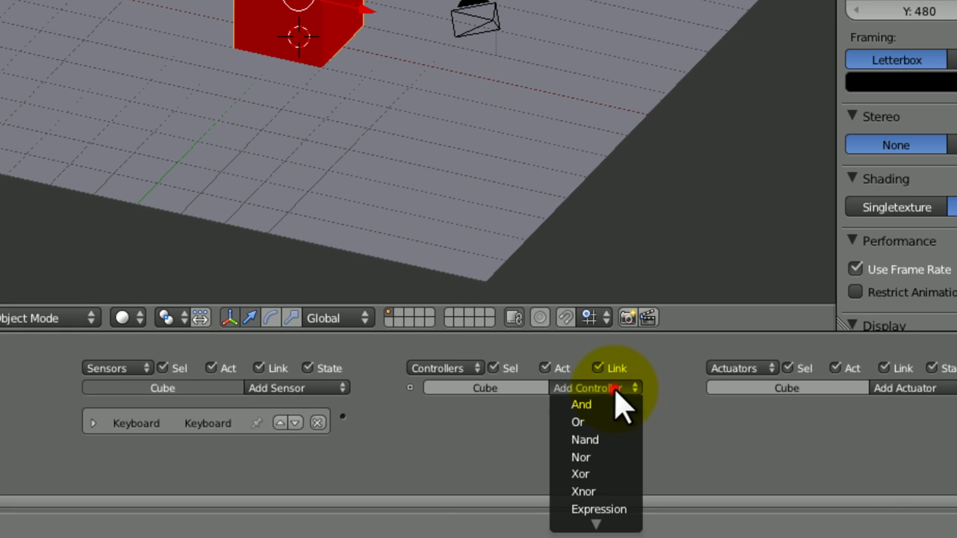
pyautogui.click(583, 405)
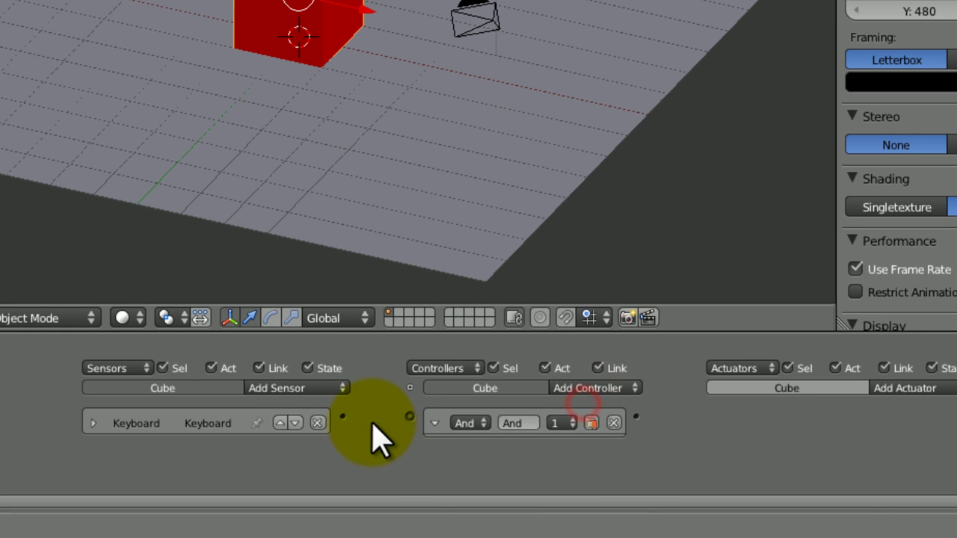
pyautogui.moveTo(350, 417); pyautogui.dragTo(410, 416)
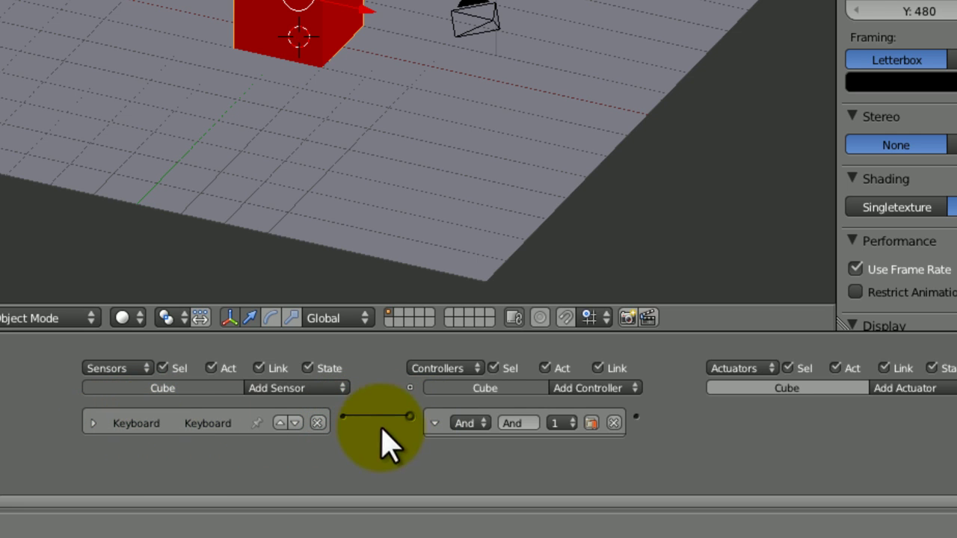
pyautogui.click(434, 423)
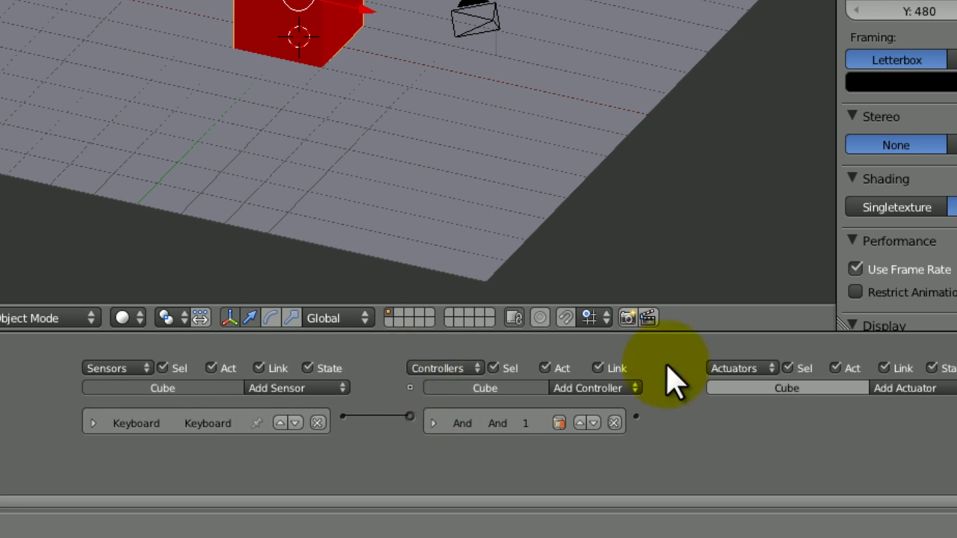
# Step: Add a Motion actuator to the cube with a Y location of 1.00 and link the And controller to it
pyautogui.click(899, 388)
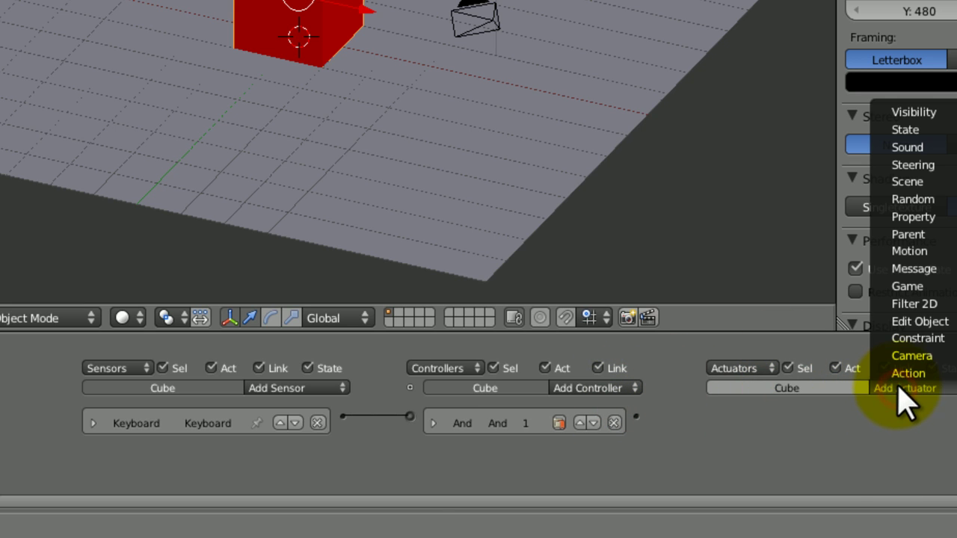
pyautogui.click(910, 252)
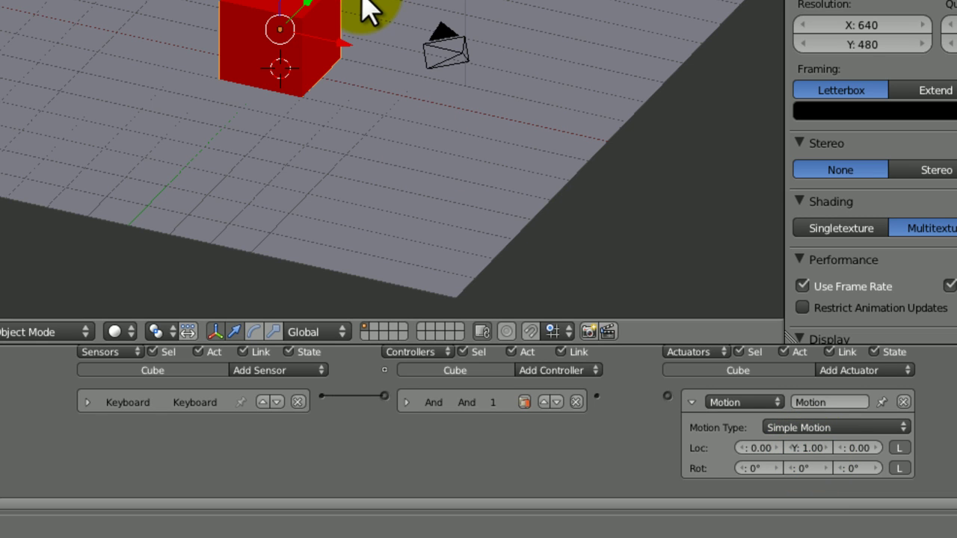
pyautogui.moveTo(601, 396); pyautogui.dragTo(665, 396)
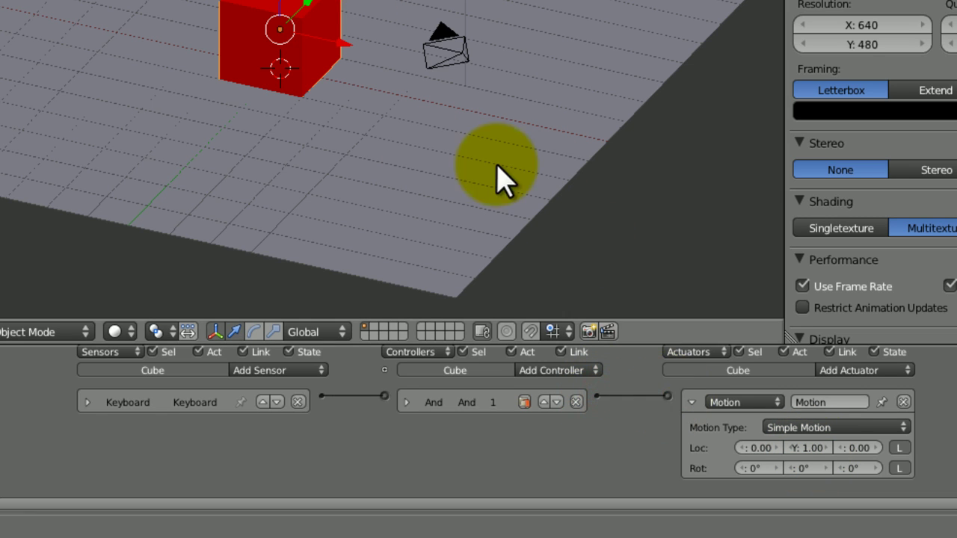
# Step: Test the game, reduce the Motion actuator's Y location to 0.10, and test the game again
pyautogui.press('p')
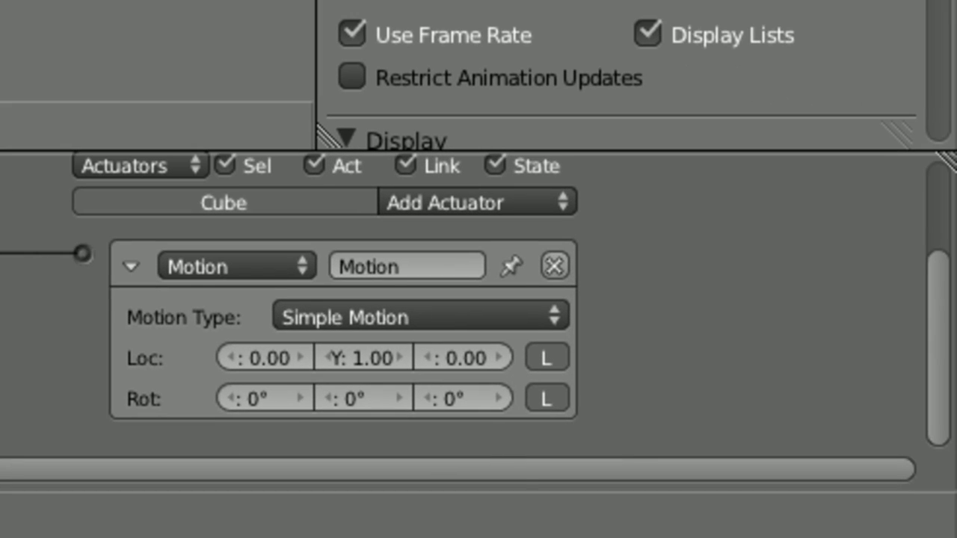
pyautogui.click(352, 357)
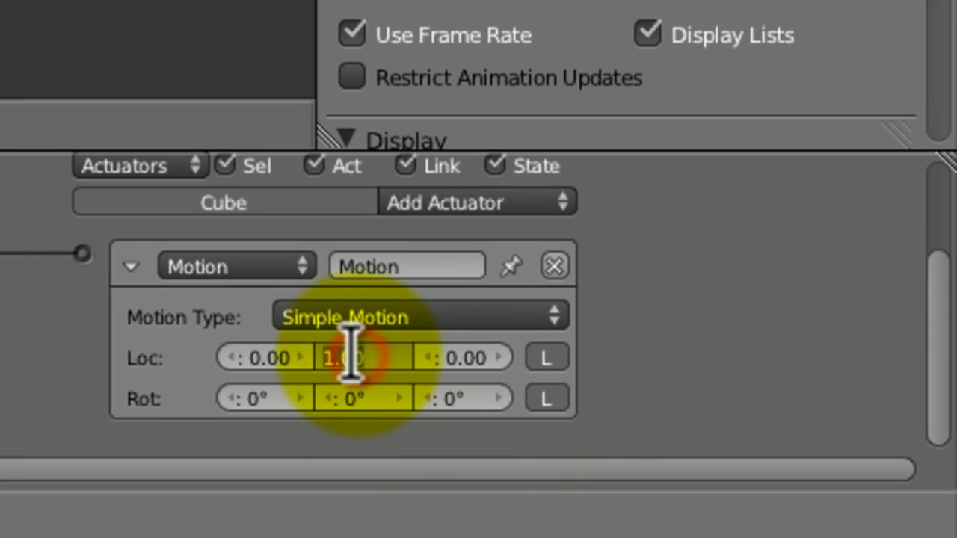
pyautogui.press('Return')
pyautogui.press('p')
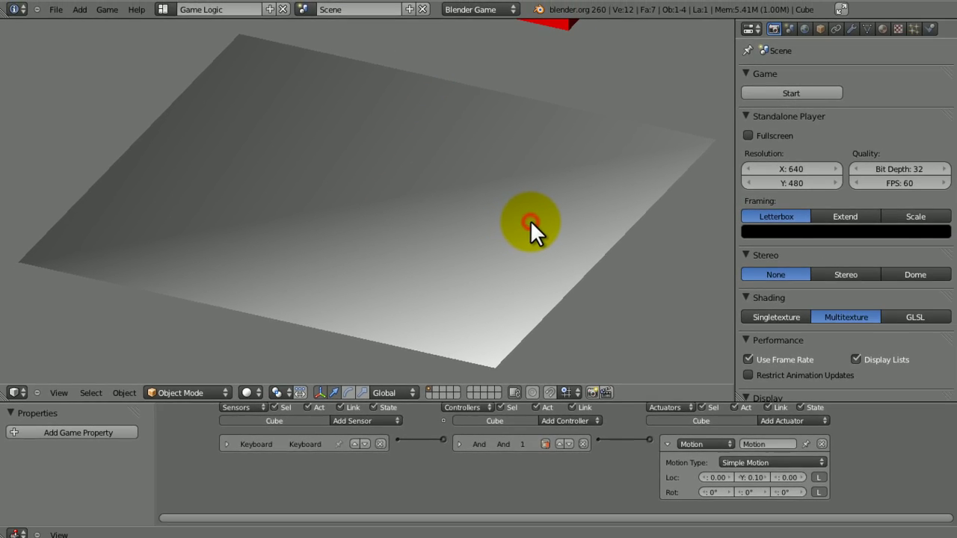
pyautogui.press('Escape')
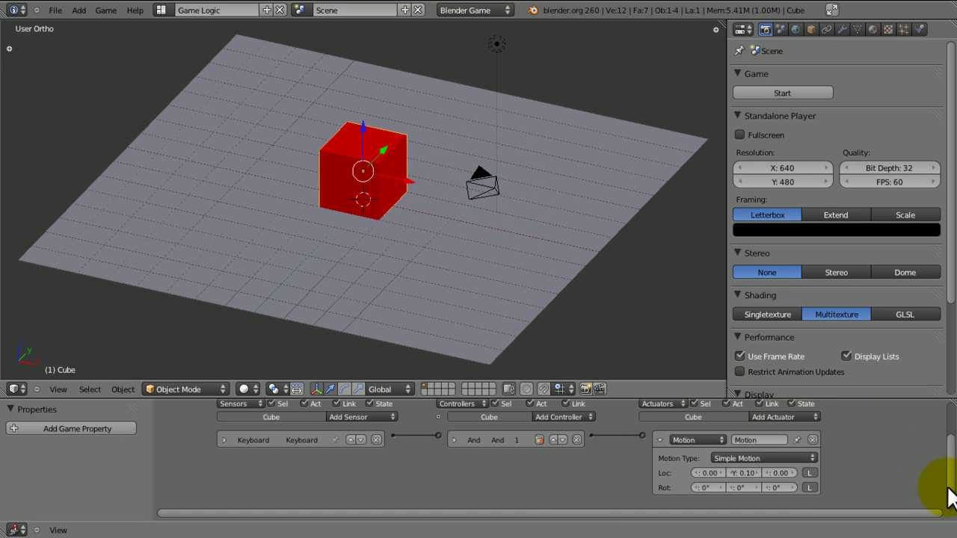
# Step: Set the Motion actuator's Y location to 0.02, test the cube's movement in the game, and collapse the actuator
pyautogui.scroll(2, 946, 478)
pyautogui.click(741, 493)
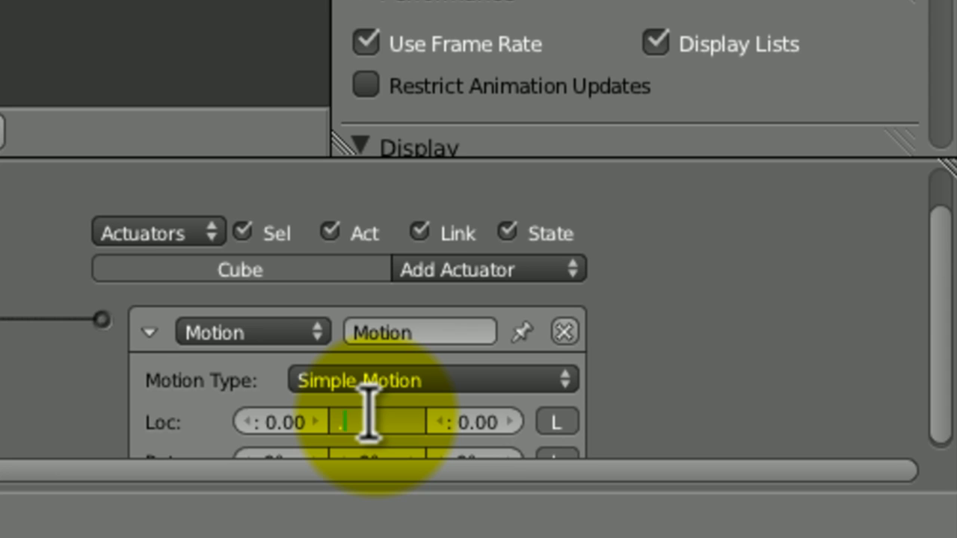
pyautogui.write('.02')
pyautogui.press('Return')
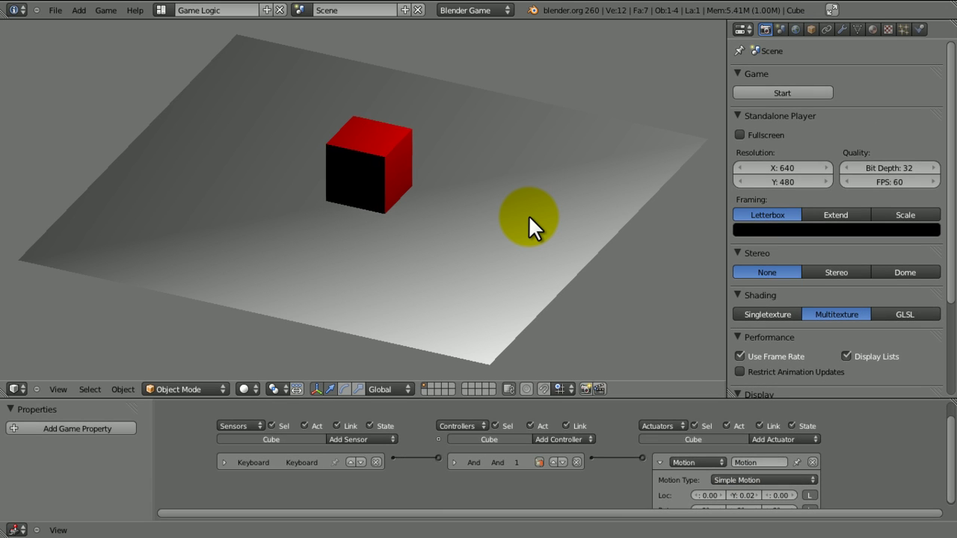
pyautogui.press('Escape')
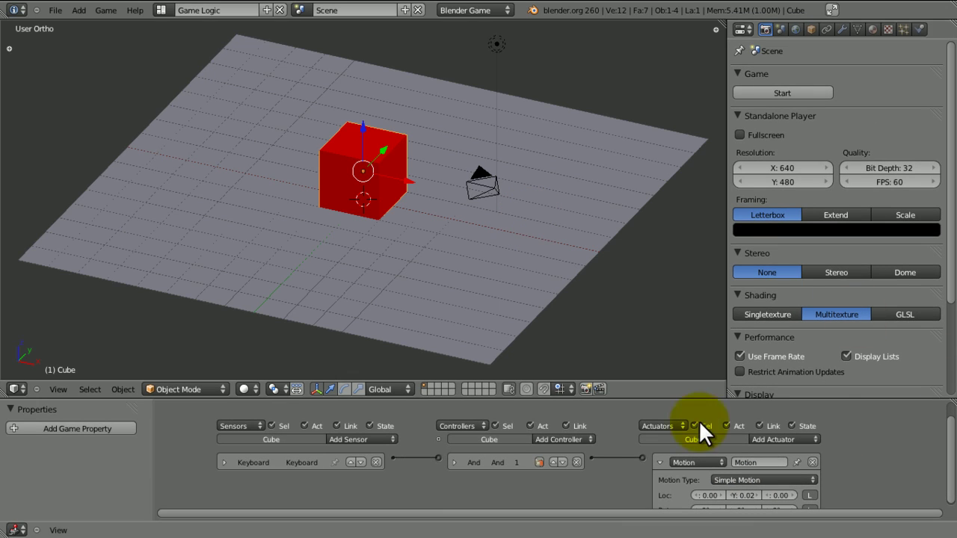
pyautogui.click(659, 462)
pyautogui.click(946, 459)
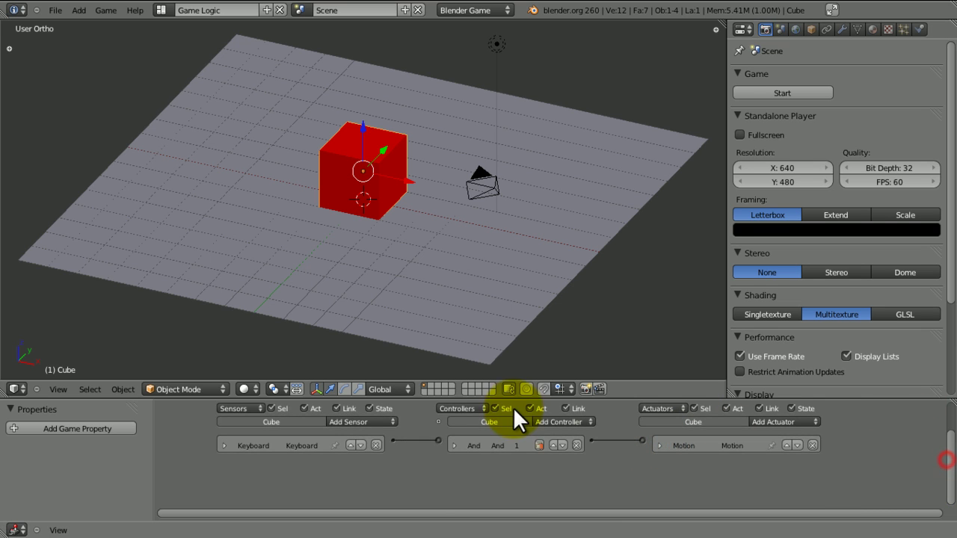
# Step: Add a second Keyboard sensor to the cube, assign a trigger key to it, and collapse its settings
pyautogui.click(360, 423)
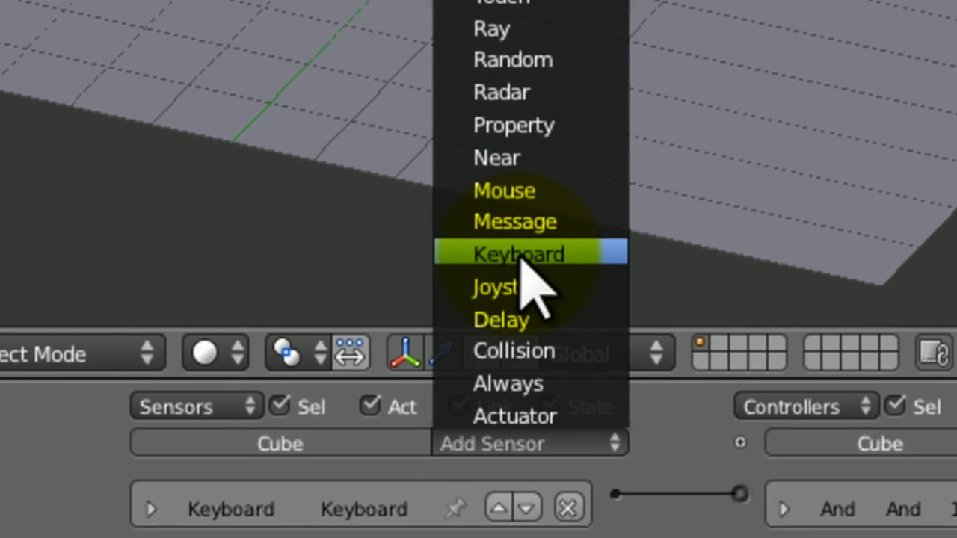
pyautogui.click(502, 318)
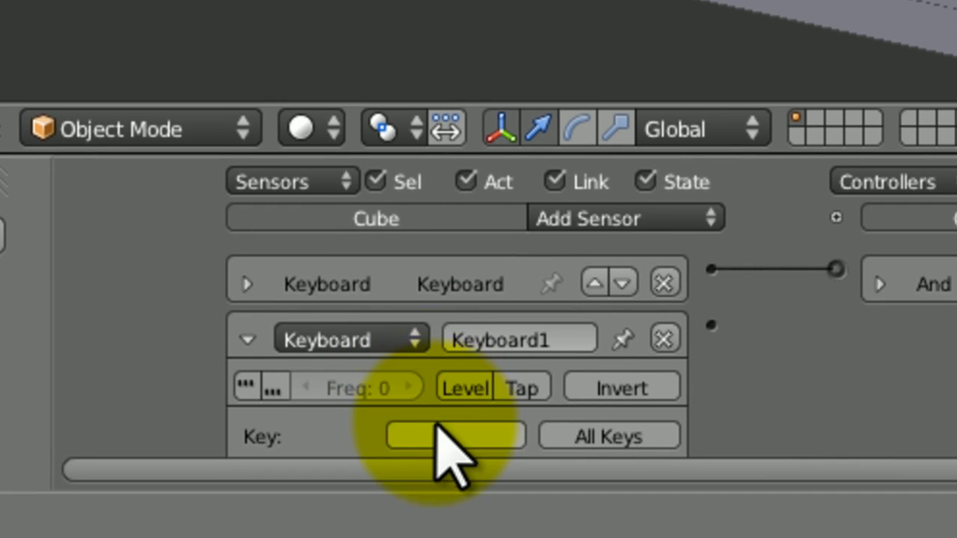
pyautogui.click(447, 436)
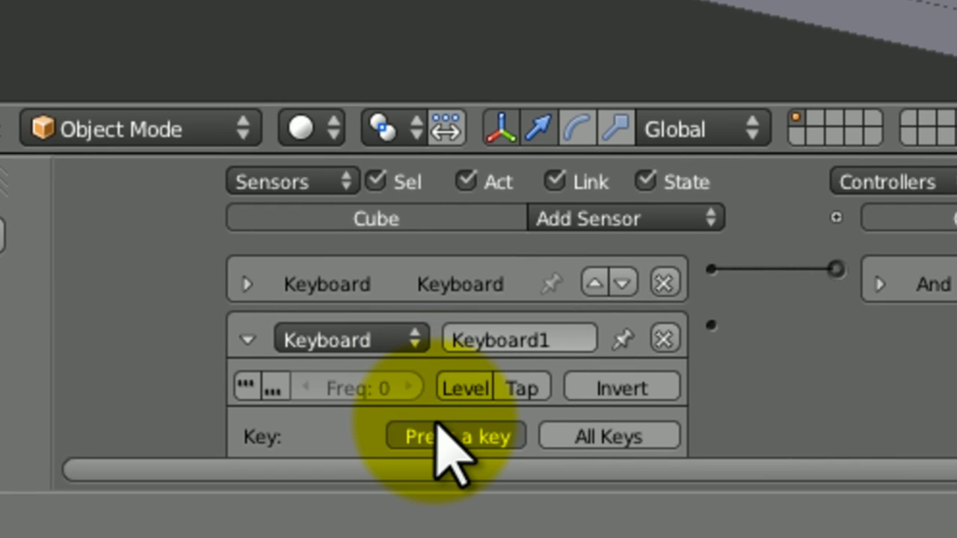
pyautogui.press('shift')
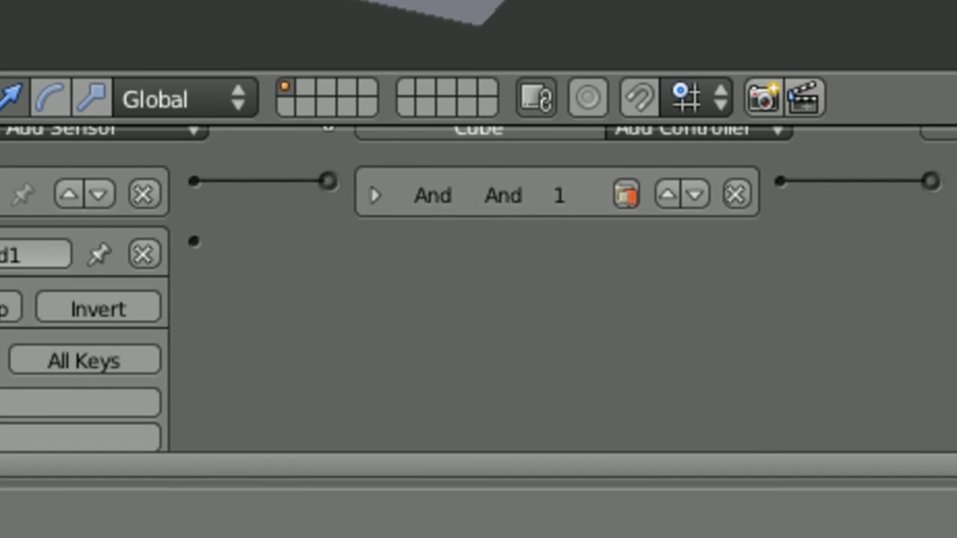
pyautogui.click(1, 255)
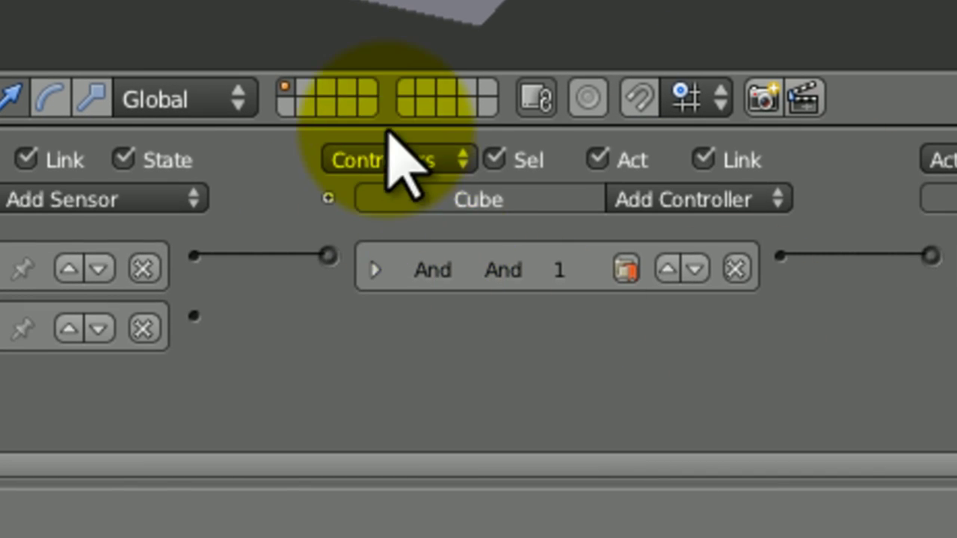
# Step: Add a second And controller to the cube below the existing one
pyautogui.click(751, 209)
pyautogui.click(686, 234)
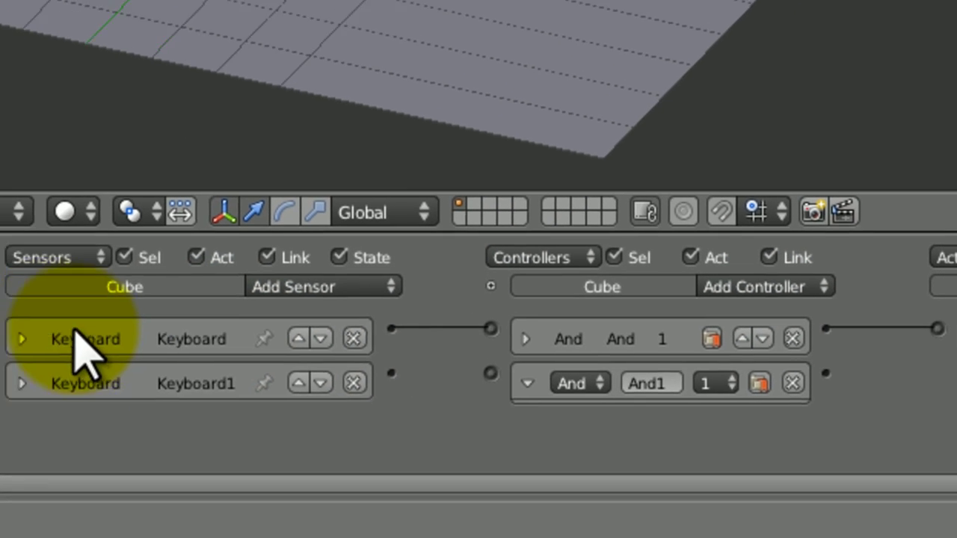
# Step: Rename the cube's first Keyboard sensor to W and collapse its settings
pyautogui.click(62, 346)
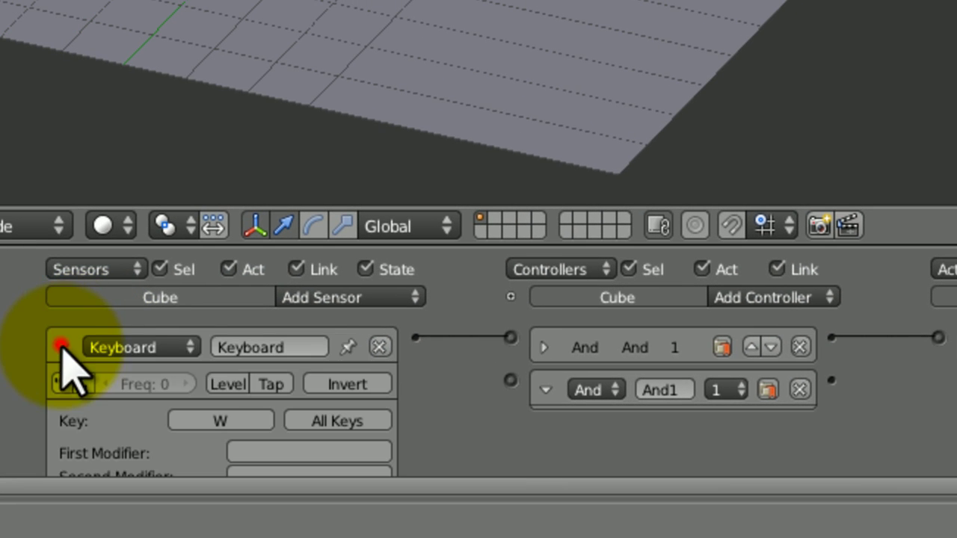
pyautogui.click(231, 348)
pyautogui.write('W')
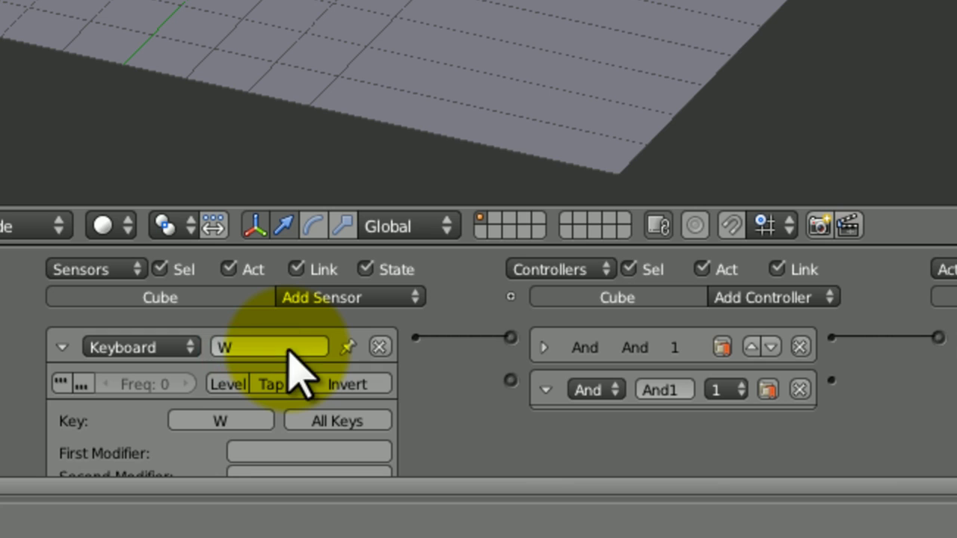
pyautogui.press('Return')
pyautogui.click(60, 346)
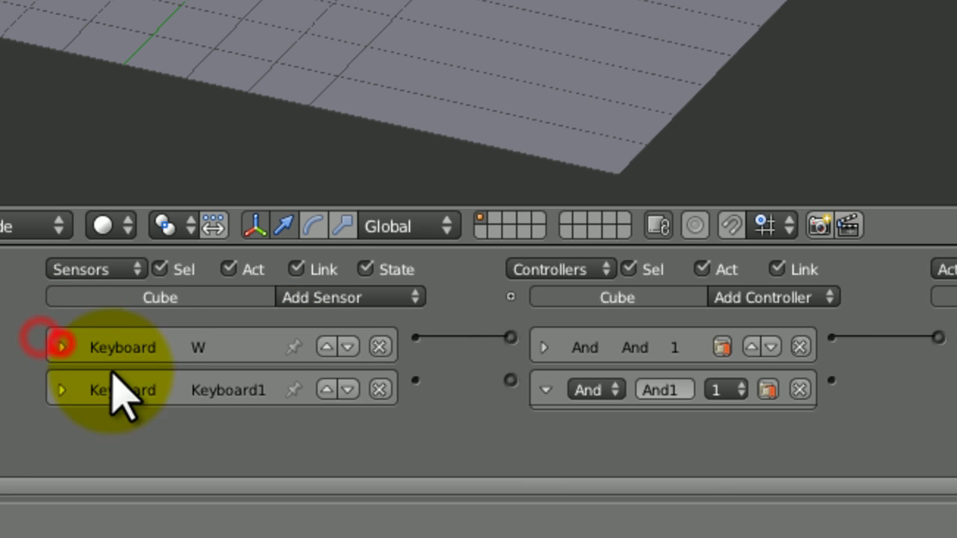
# Step: Rename the cube's second Keyboard sensor to Shft and collapse its settings
pyautogui.click(62, 390)
pyautogui.click(241, 389)
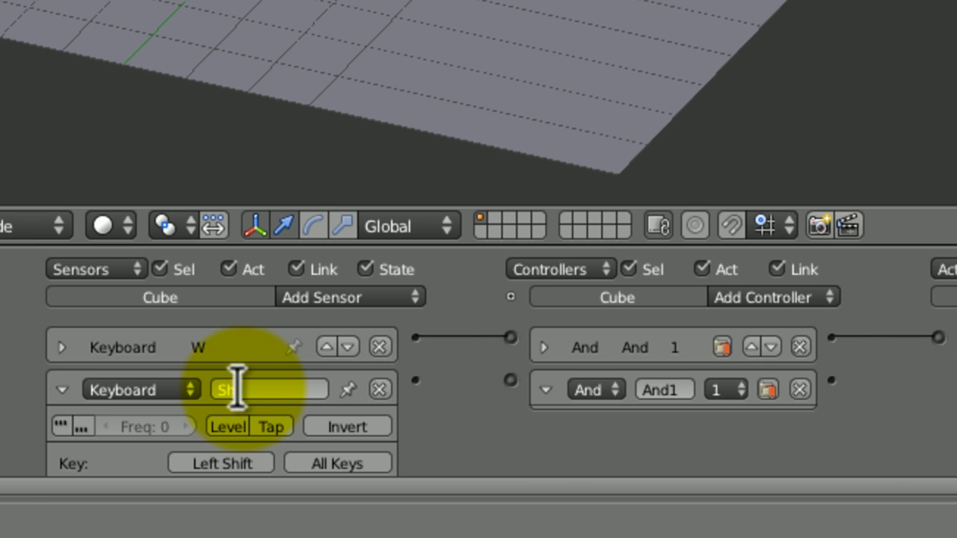
pyautogui.click(62, 389)
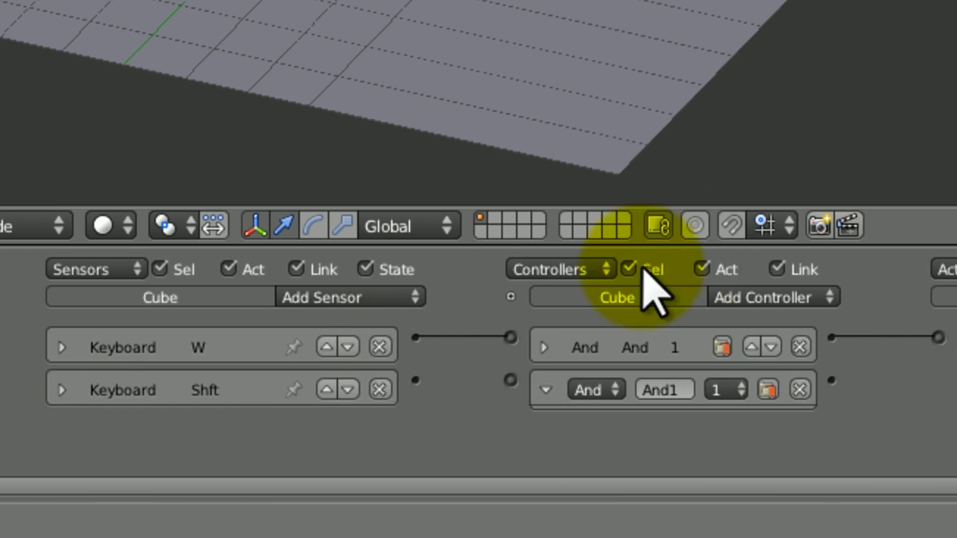
# Step: Link both the Shft and W sensors to the second And controller, and add a second Motion actuator to the cube
pyautogui.moveTo(414, 380); pyautogui.dragTo(510, 381)
pyautogui.moveTo(414, 338); pyautogui.dragTo(507, 366)
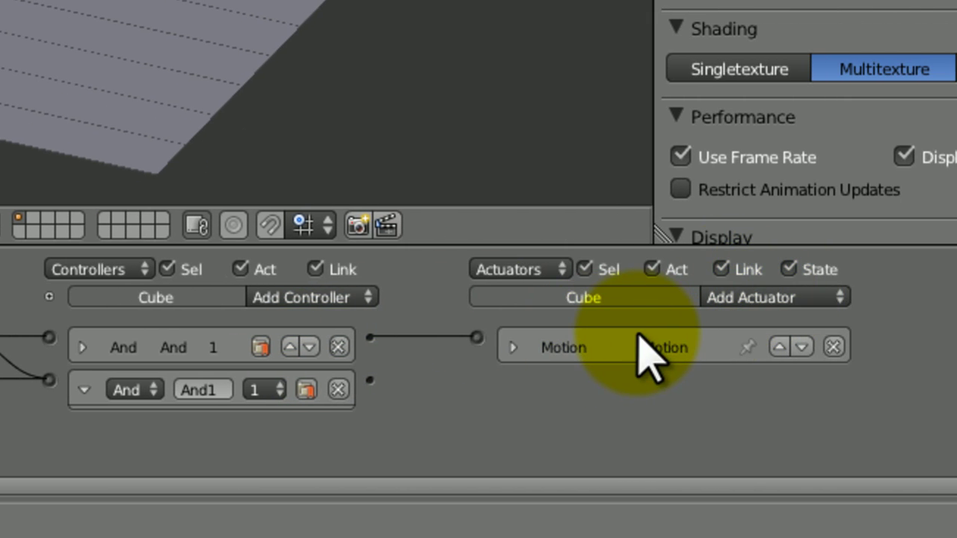
pyautogui.click(605, 345)
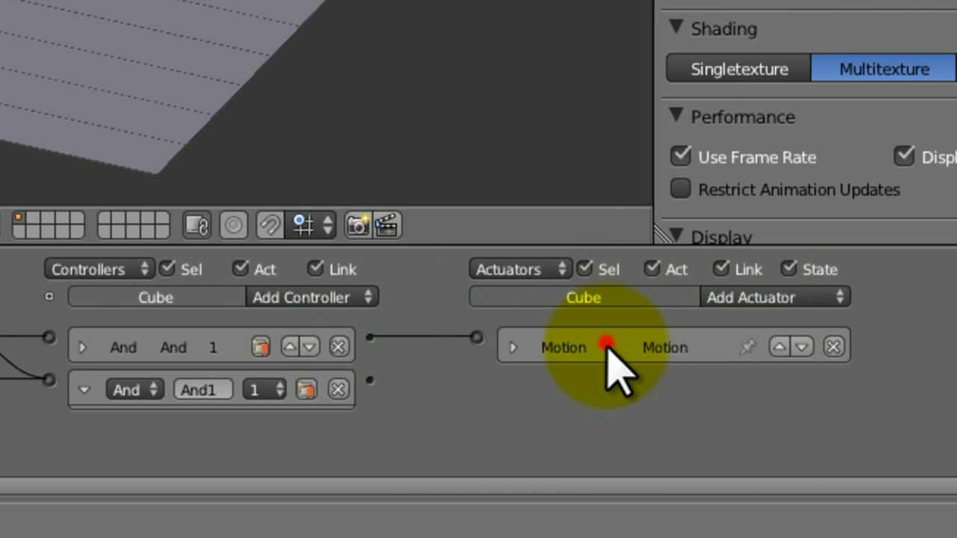
pyautogui.click(755, 297)
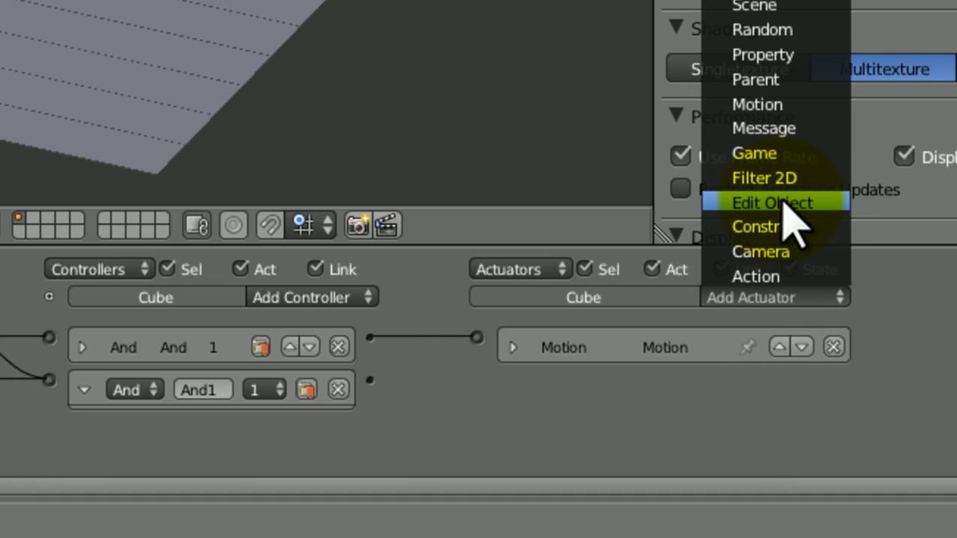
pyautogui.click(785, 102)
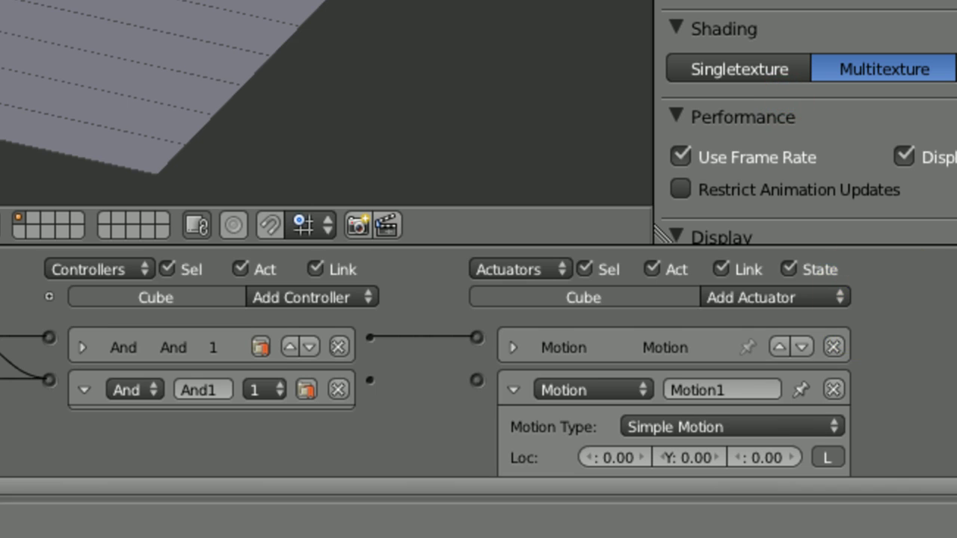
# Step: Collapse the first Motion actuator and set the Motion1 actuator's Y location to 0.10
pyautogui.scroll(-3, 474, 342)
pyautogui.click(510, 265)
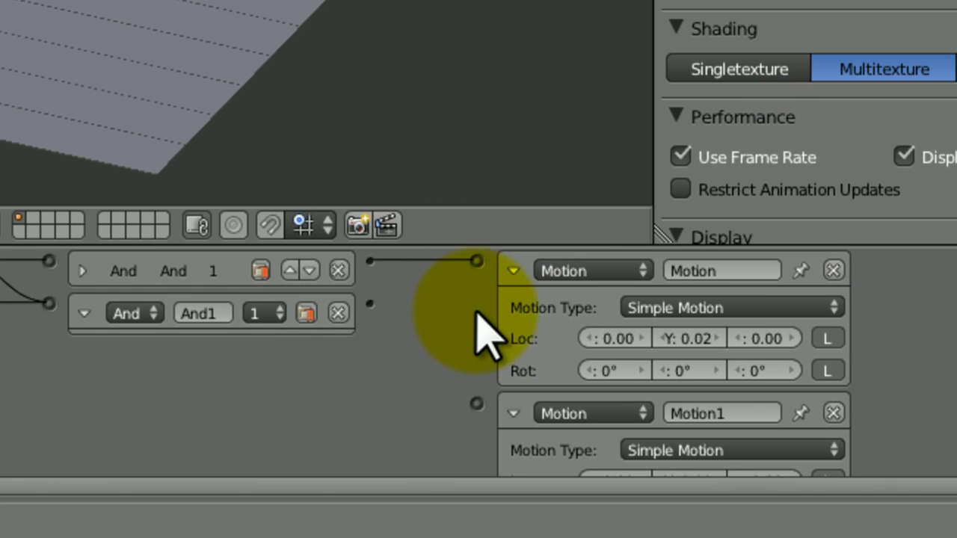
pyautogui.click(512, 270)
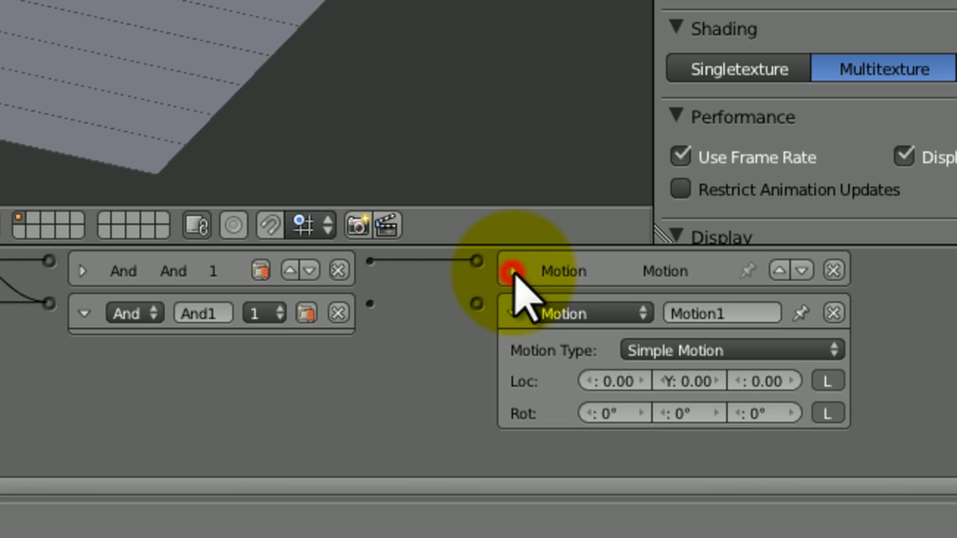
pyautogui.click(703, 382)
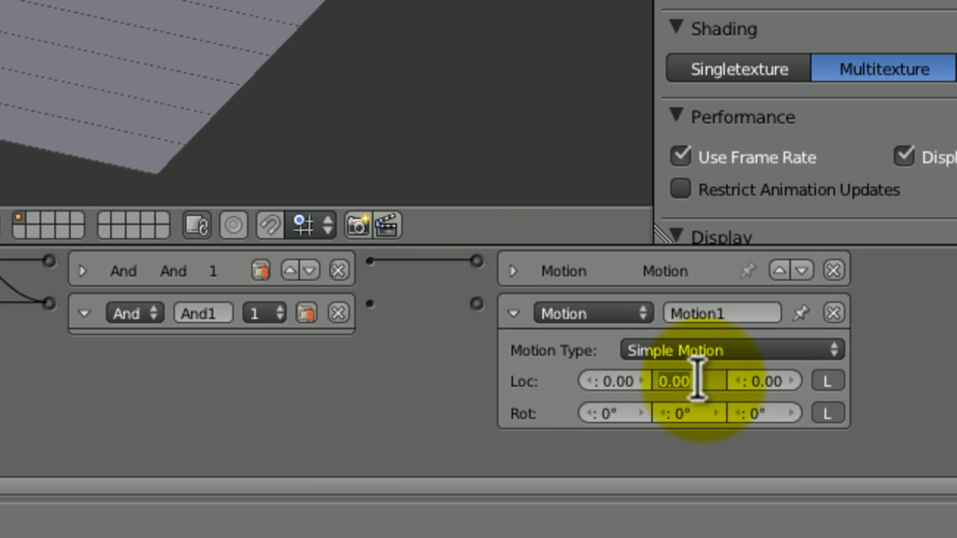
pyautogui.press('Return')
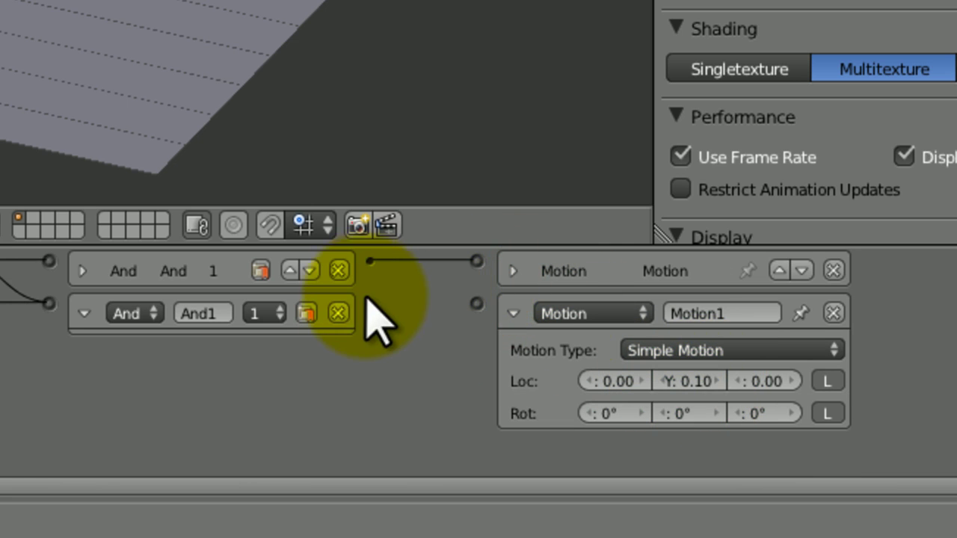
# Step: Link the second And controller to the Motion1 actuator and collapse the actuator
pyautogui.moveTo(369, 302); pyautogui.dragTo(475, 304)
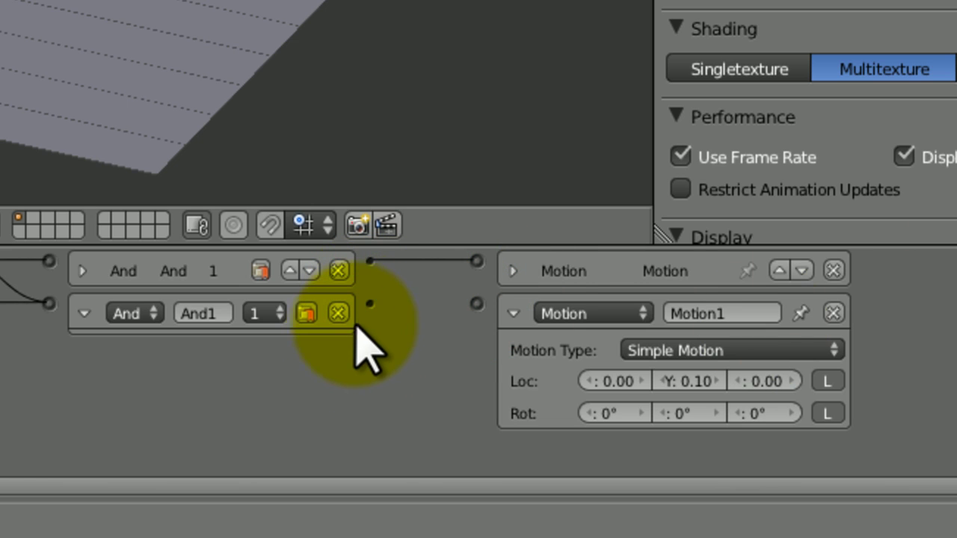
pyautogui.moveTo(370, 303); pyautogui.dragTo(476, 304)
pyautogui.scroll(2, 758, 385)
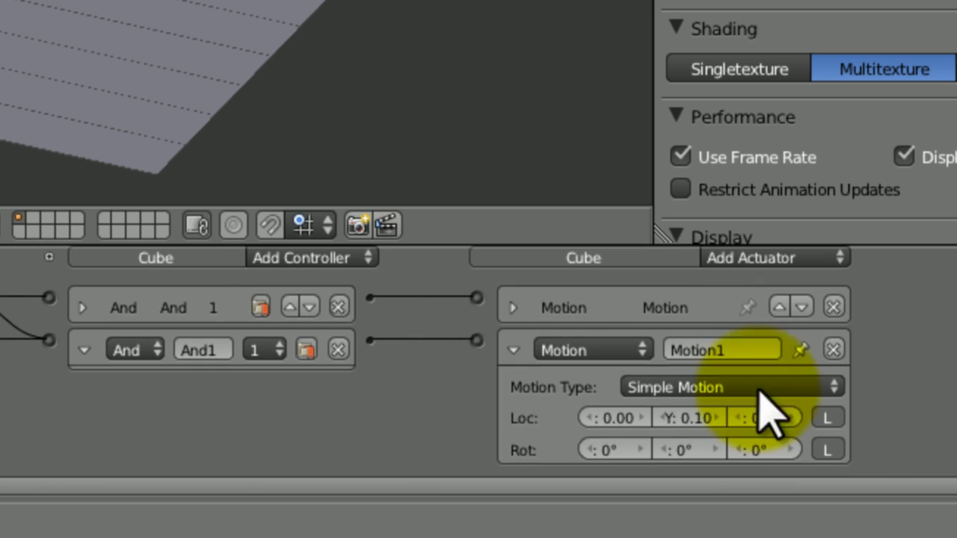
pyautogui.click(512, 350)
# Step: Test the cube's movement in the game, and move the Motion1 actuator below the first Motion actuator
pyautogui.press('p')
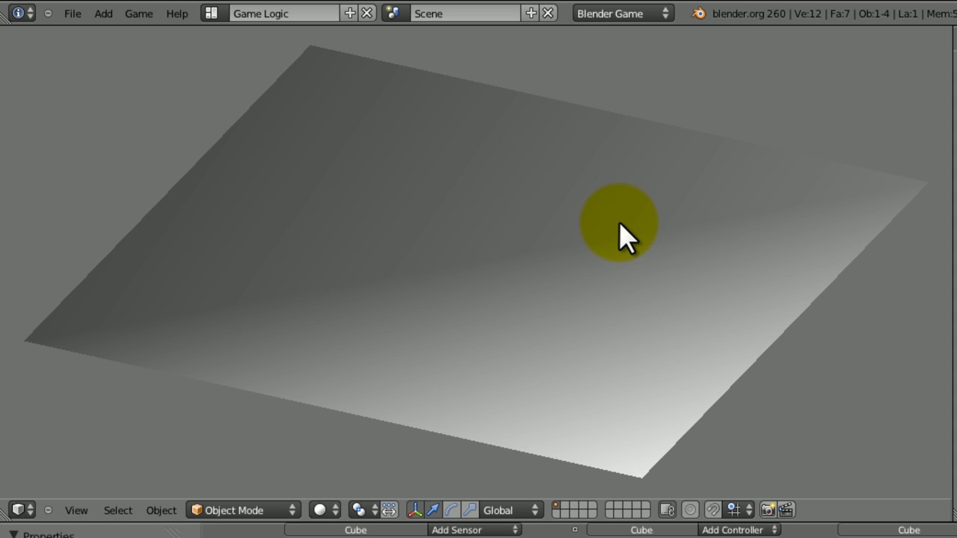
pyautogui.press('Escape')
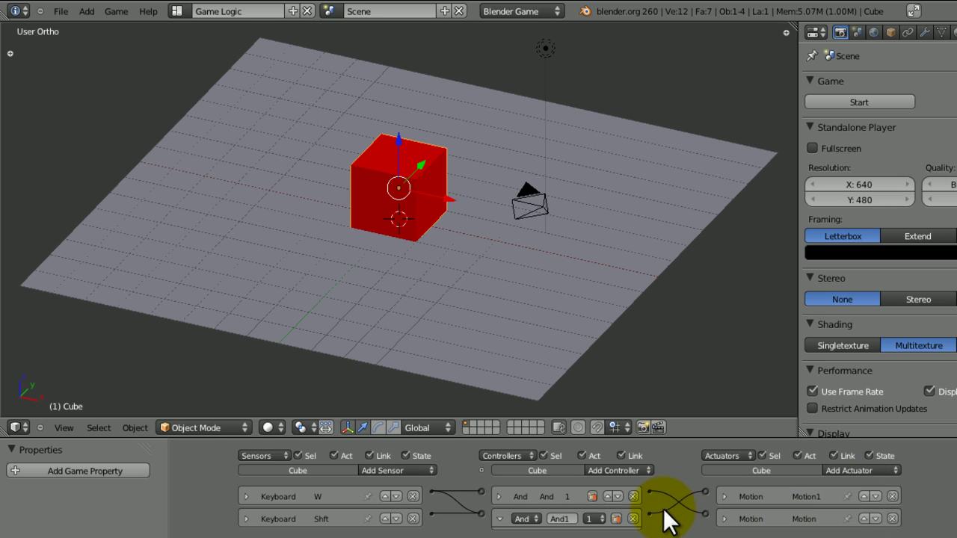
pyautogui.click(875, 496)
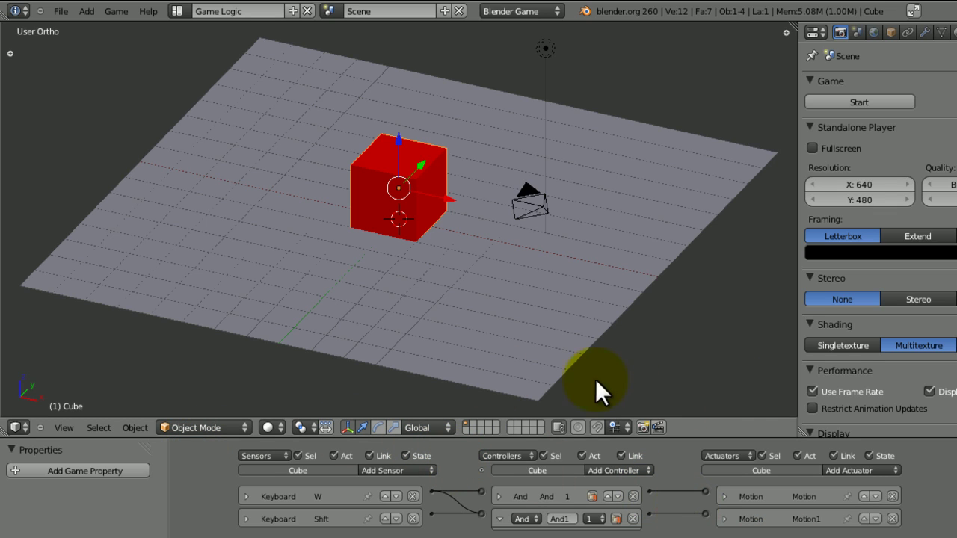
# Step: Add a third Keyboard sensor to the cube with S as its key, and collapse it and the second And controller
pyautogui.click(372, 471)
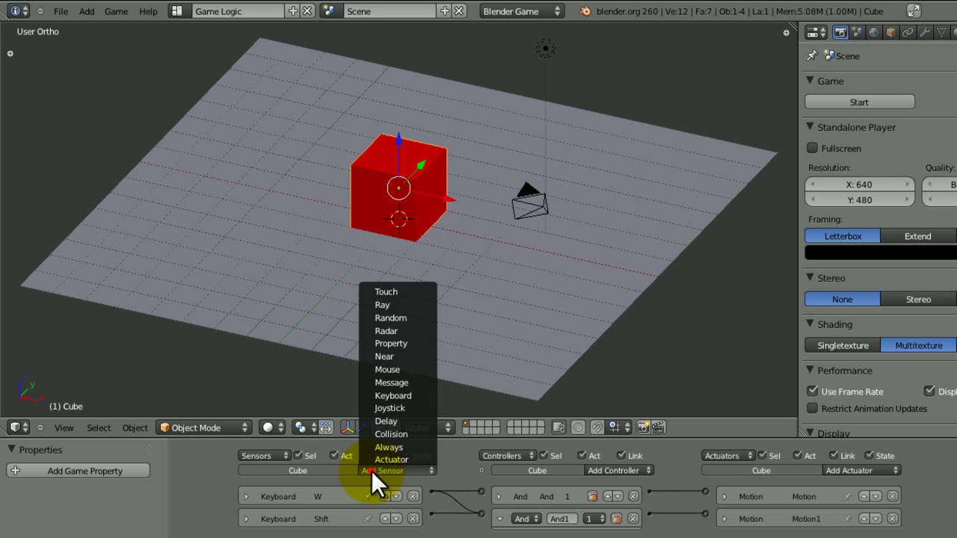
pyautogui.click(383, 390)
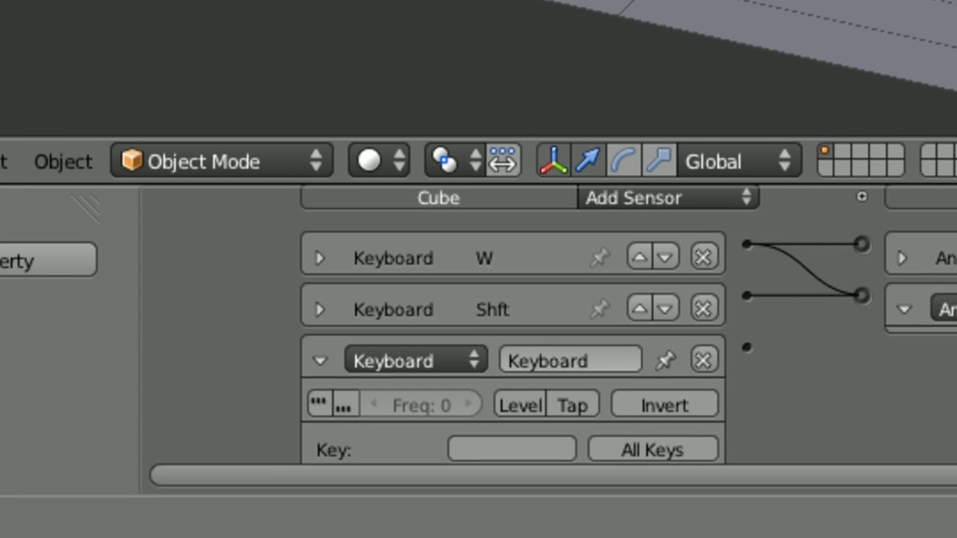
pyautogui.click(903, 308)
pyautogui.click(524, 442)
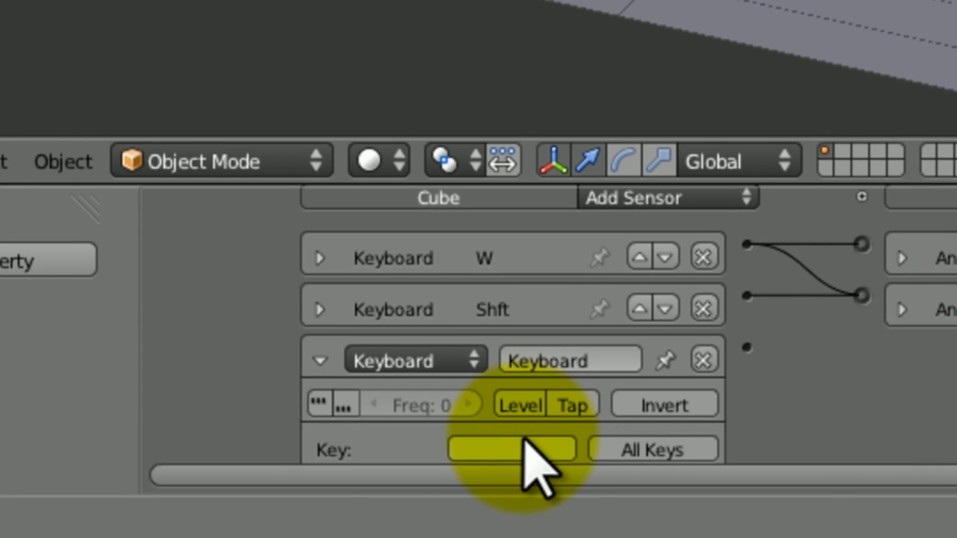
pyautogui.press('a')
pyautogui.click(523, 447)
pyautogui.press('s')
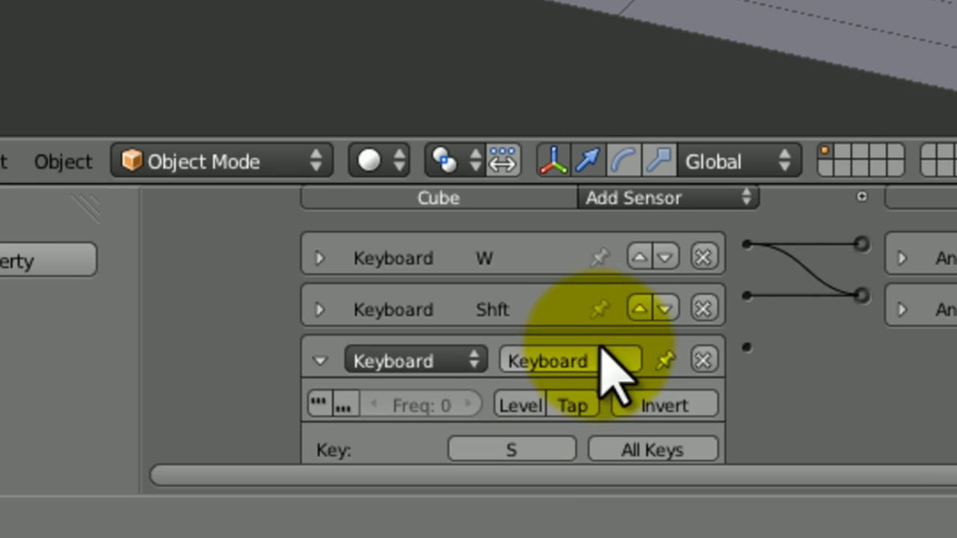
pyautogui.click(318, 361)
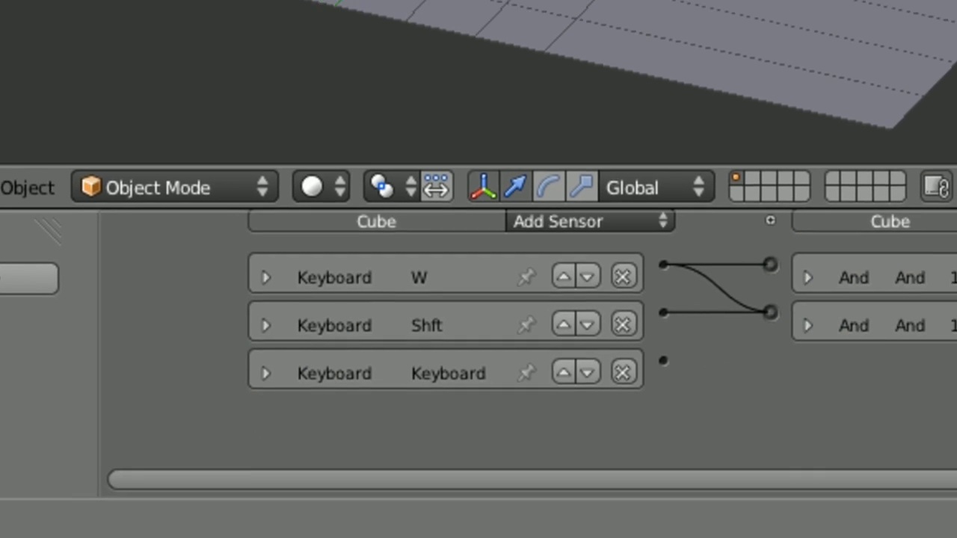
# Step: Add a third And controller to the cube and link the S-key Keyboard sensor to it
pyautogui.click(579, 319)
pyautogui.click(544, 349)
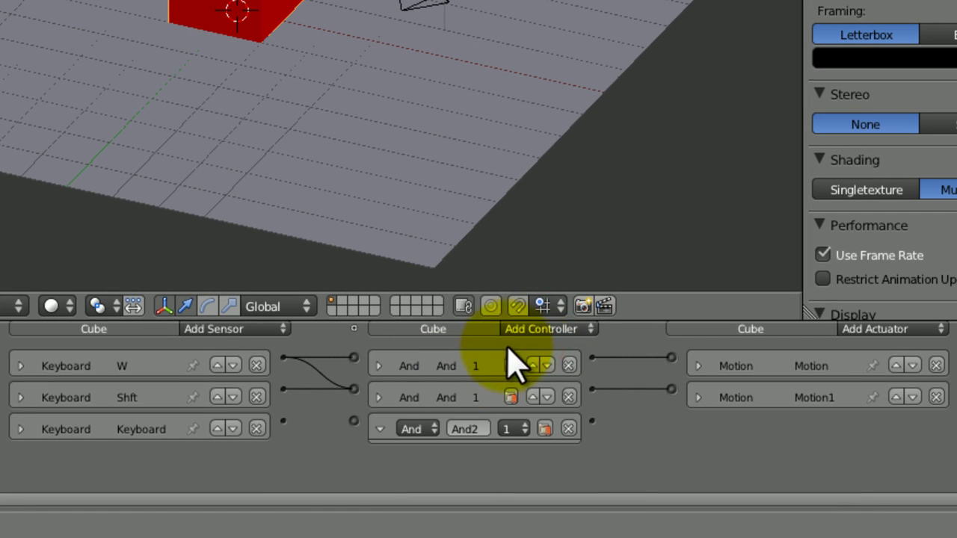
pyautogui.moveTo(284, 420); pyautogui.dragTo(354, 421)
# Step: Add a third Motion actuator to the cube and set its Y location to -0.10
pyautogui.click(876, 330)
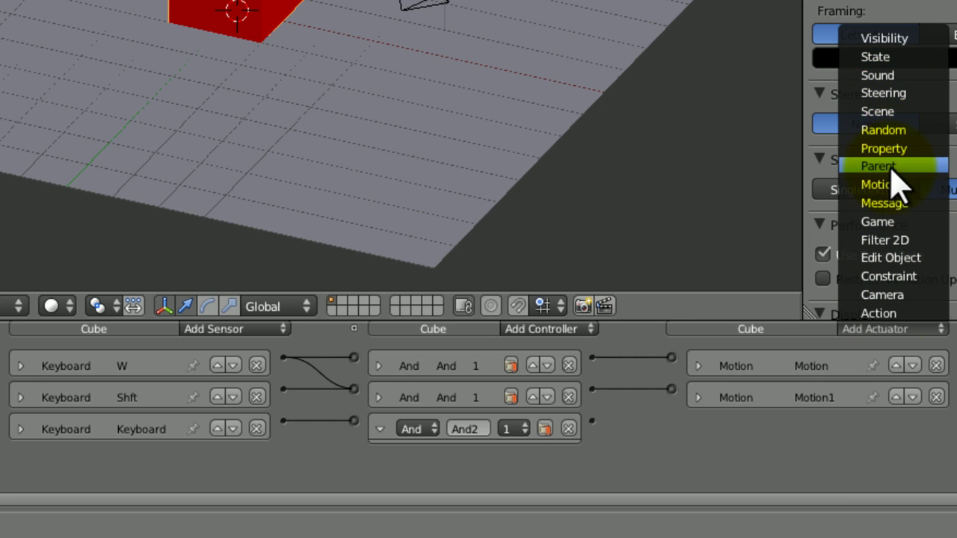
pyautogui.click(845, 184)
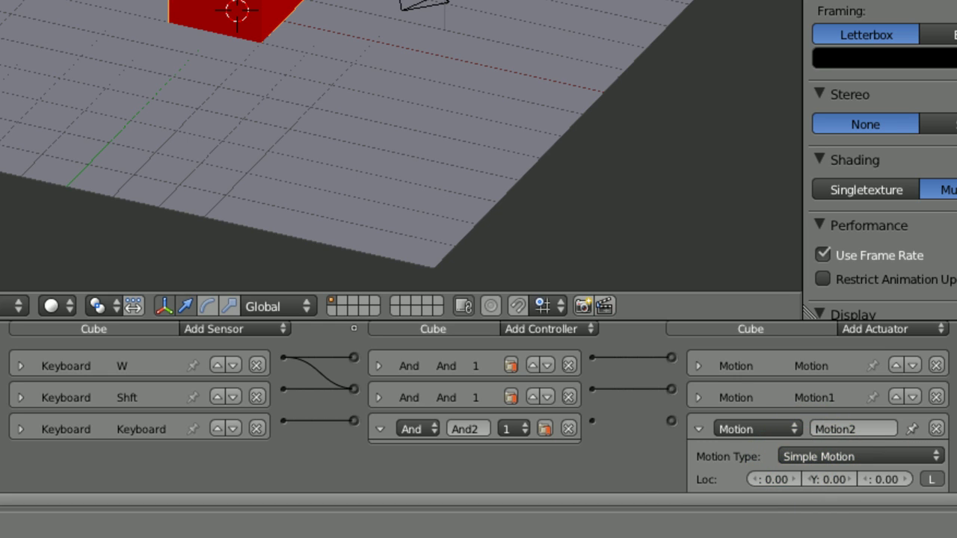
pyautogui.scroll(-3, 798, 485)
pyautogui.scroll(1, 886, 459)
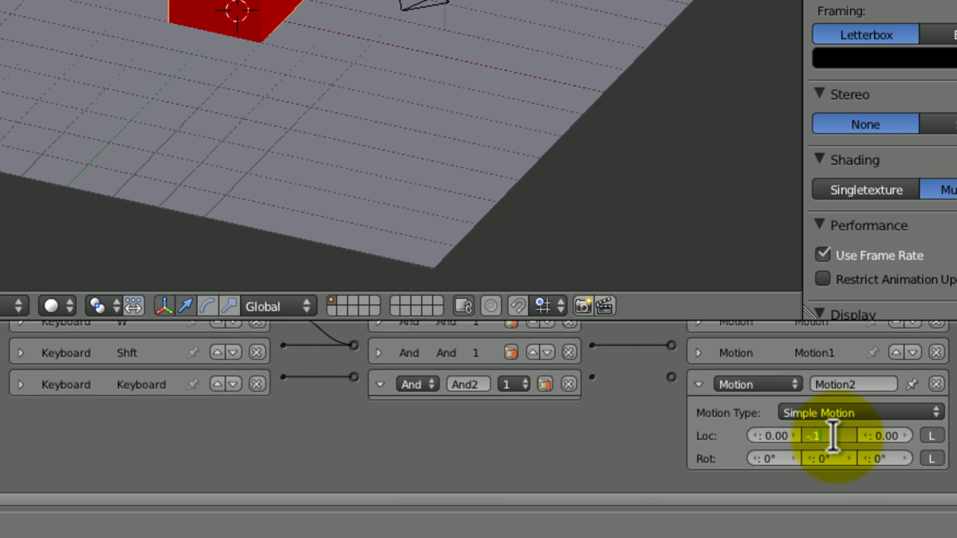
pyautogui.press('Return')
pyautogui.click(838, 438)
pyautogui.write('-.1')
pyautogui.press('Return')
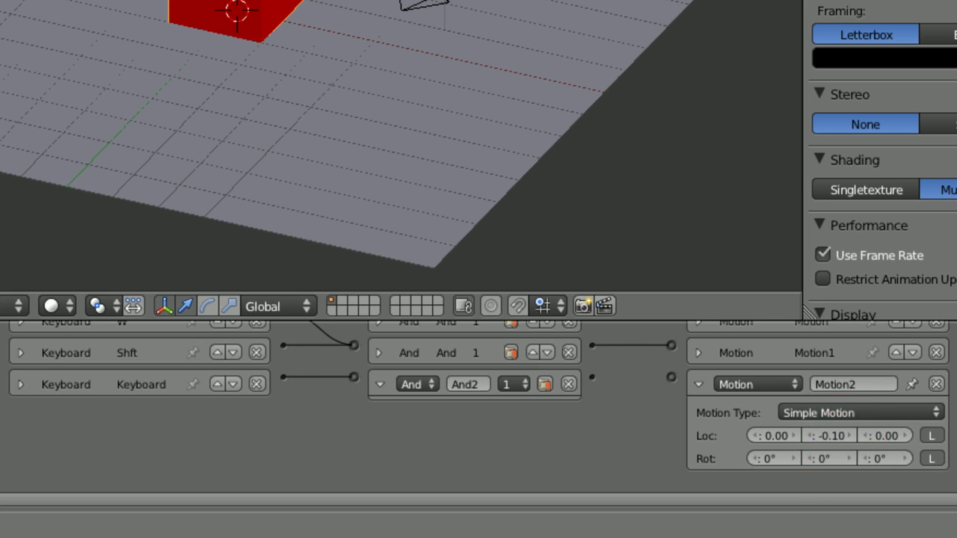
# Step: Link the third And controller to the Motion2 actuator and collapse both bricks
pyautogui.scroll(1, 478, 399)
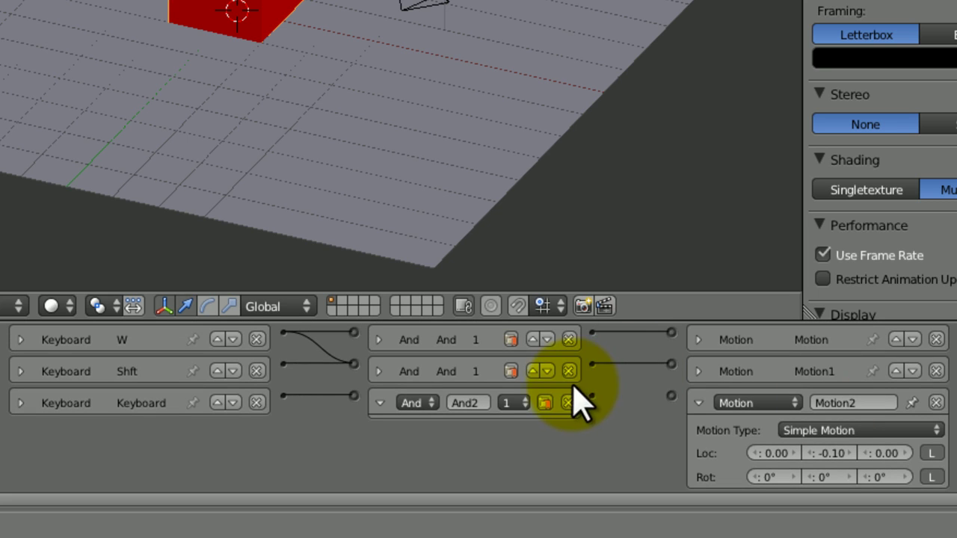
pyautogui.moveTo(591, 396); pyautogui.dragTo(675, 397)
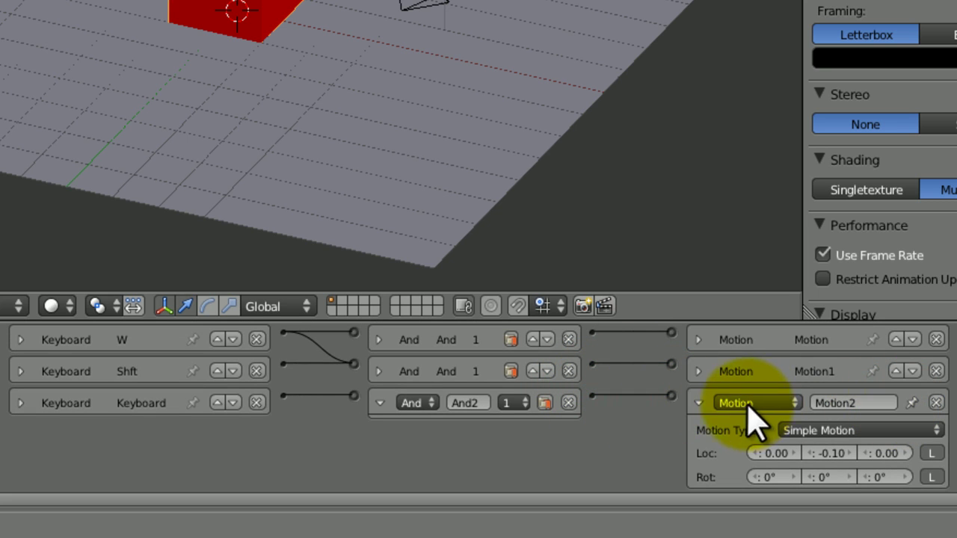
pyautogui.click(697, 403)
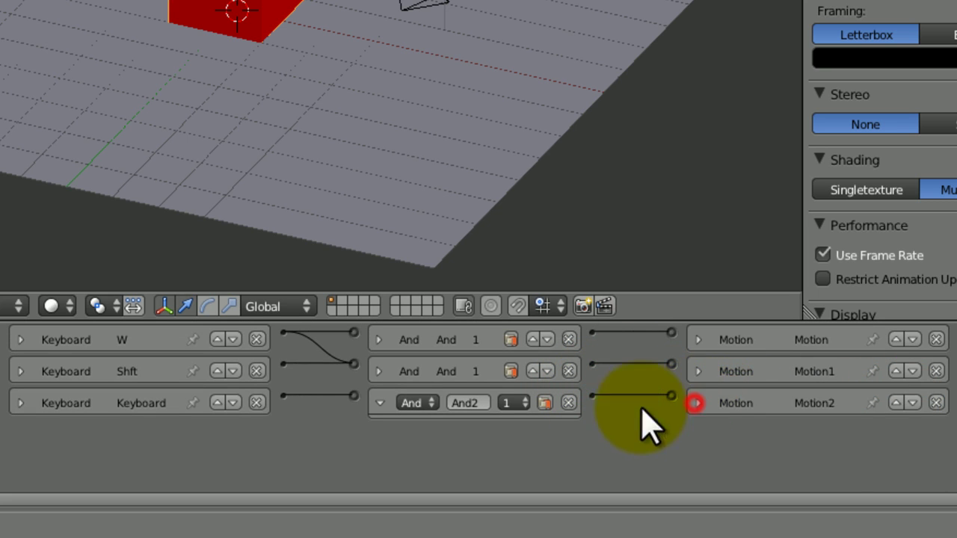
pyautogui.click(378, 402)
pyautogui.scroll(2, 479, 389)
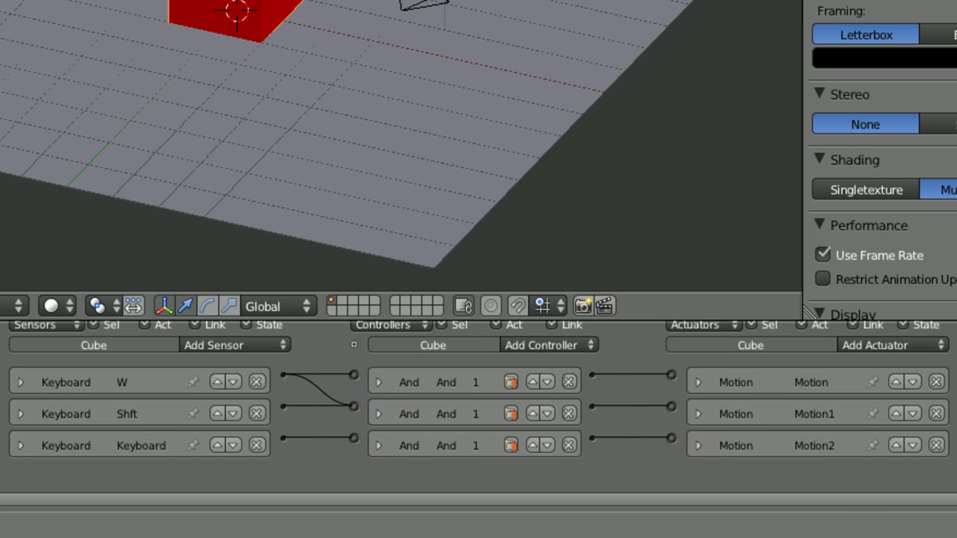
# Step: Run the game to test the cube's forward and backward movement, and exit it
pyautogui.press('p')
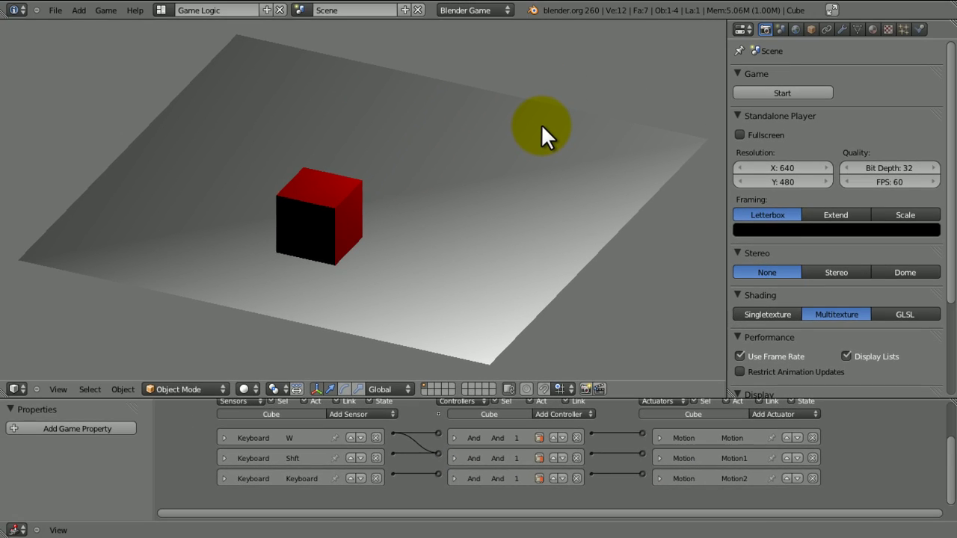
pyautogui.press('w')
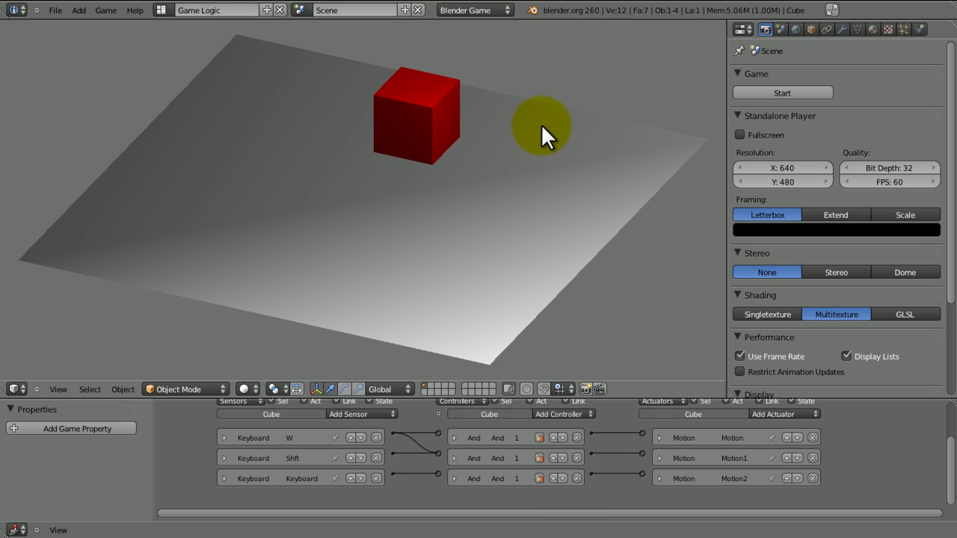
pyautogui.press('Escape')
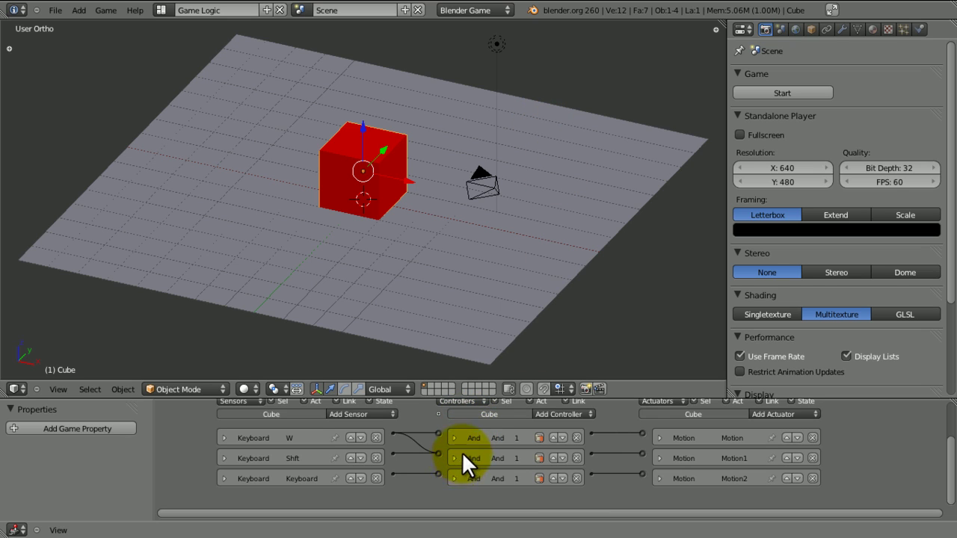
# Step: Set the Y location of the cube's first Motion actuator to 0.20 and collapse the actuator
pyautogui.click(658, 437)
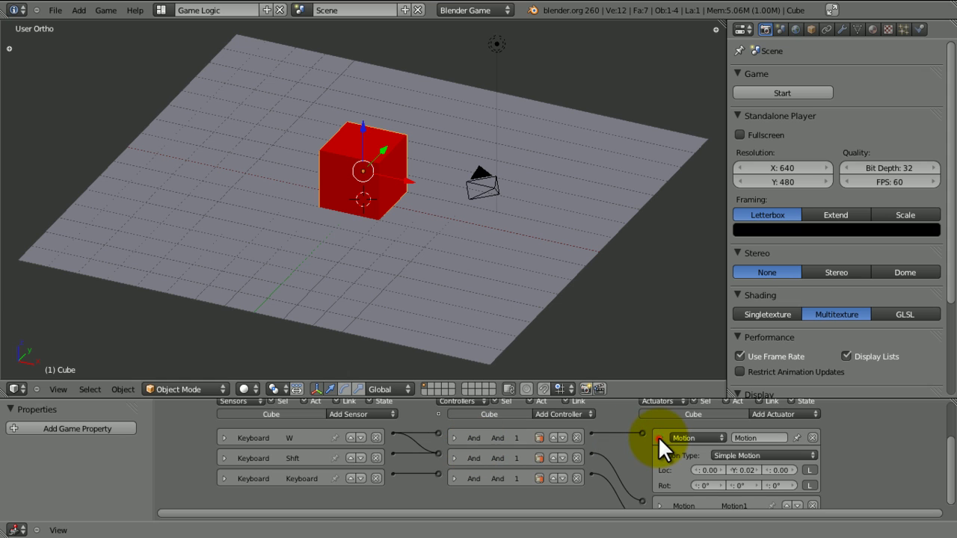
pyautogui.click(748, 470)
pyautogui.write('0.02')
pyautogui.press('BackSpace')
pyautogui.press('BackSpace')
pyautogui.press('BackSpace')
pyautogui.press('BackSpace')
pyautogui.write('.2')
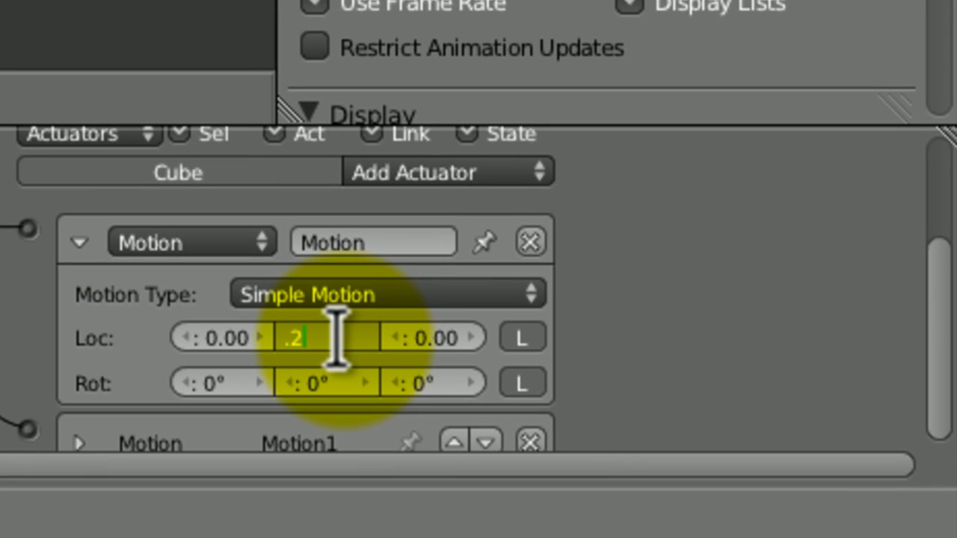
pyautogui.press('Return')
pyautogui.click(78, 241)
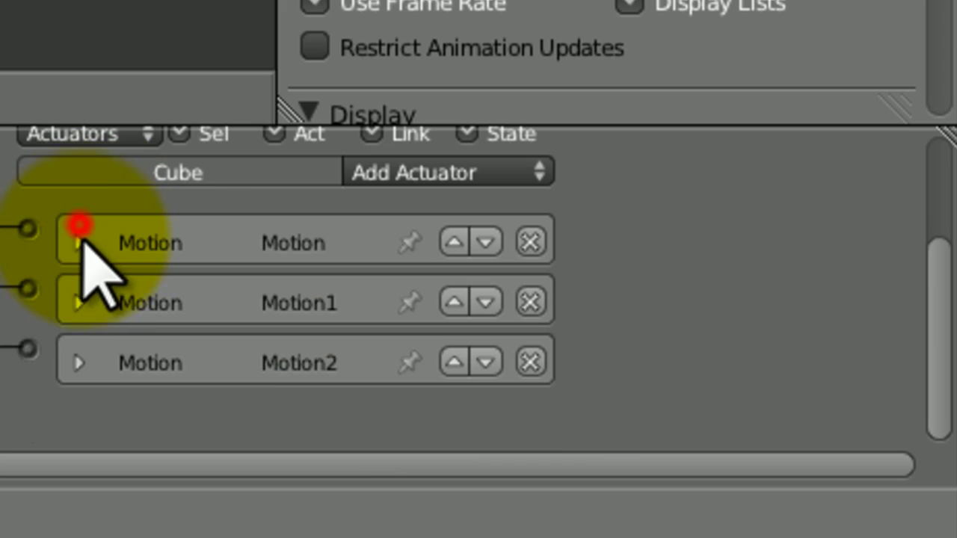
# Step: Set the Y location of the Motion1 actuator to 0.02
pyautogui.click(78, 301)
pyautogui.click(323, 396)
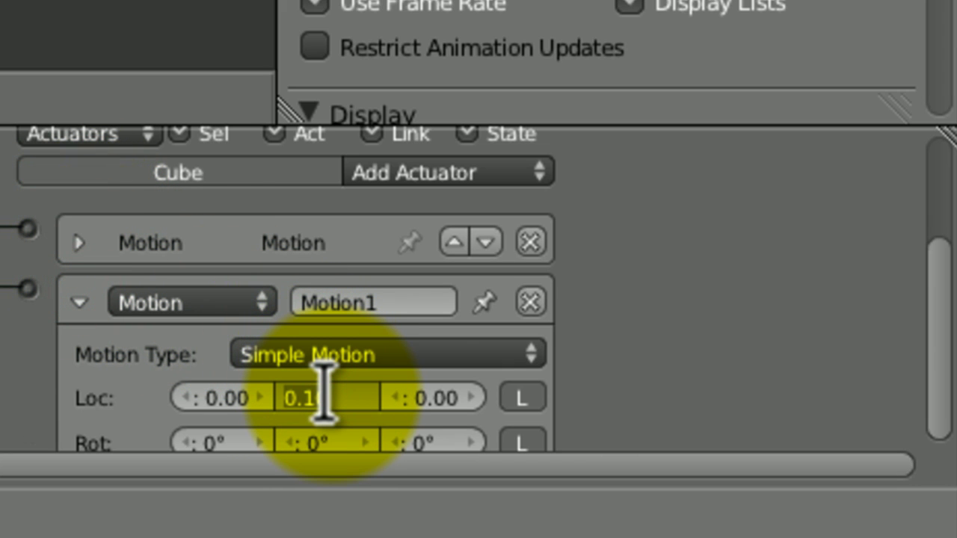
pyautogui.write('.02')
pyautogui.press('Return')
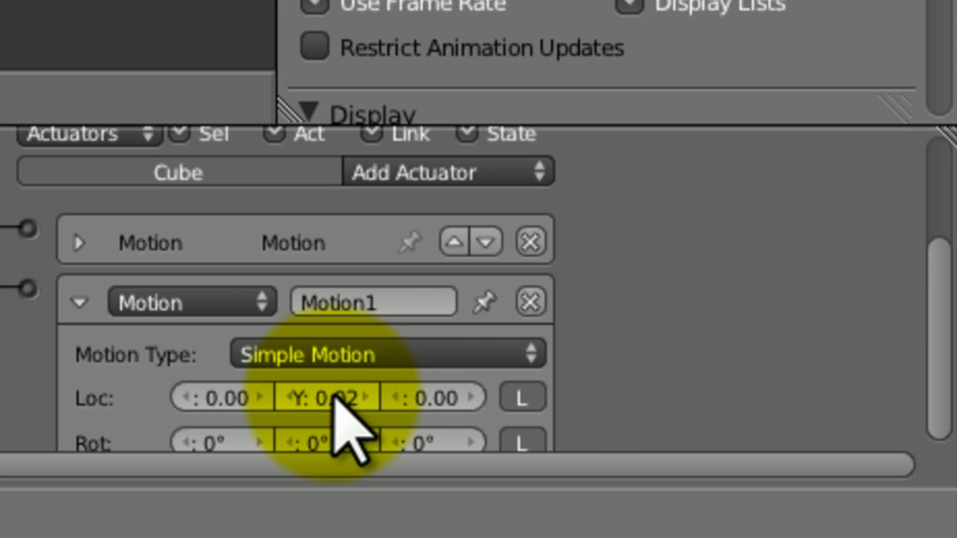
# Step: Set the first Motion actuator's Y location to 0.10 and collapse both the Motion and Motion1 actuators
pyautogui.click(77, 241)
pyautogui.click(331, 336)
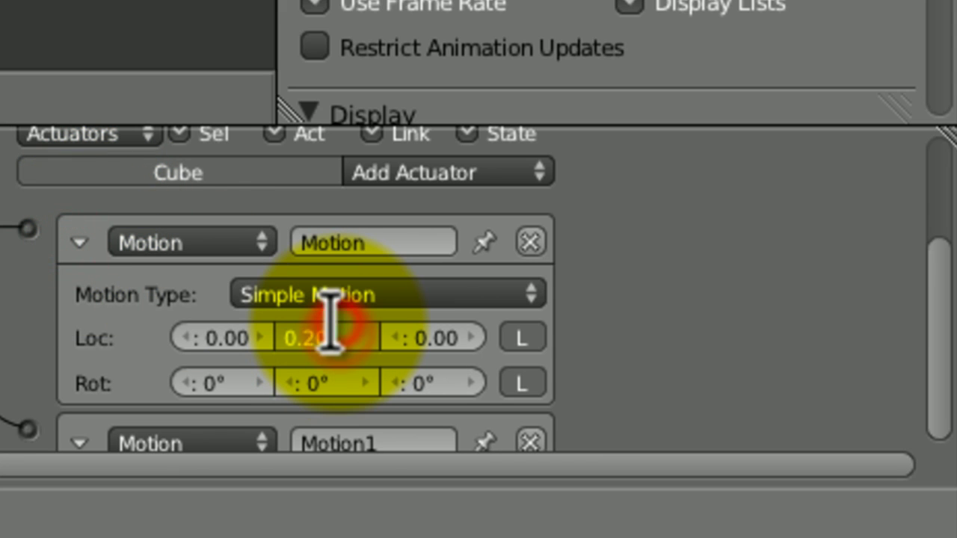
pyautogui.click(349, 357)
pyautogui.click(330, 335)
pyautogui.write('.1')
pyautogui.press('Return')
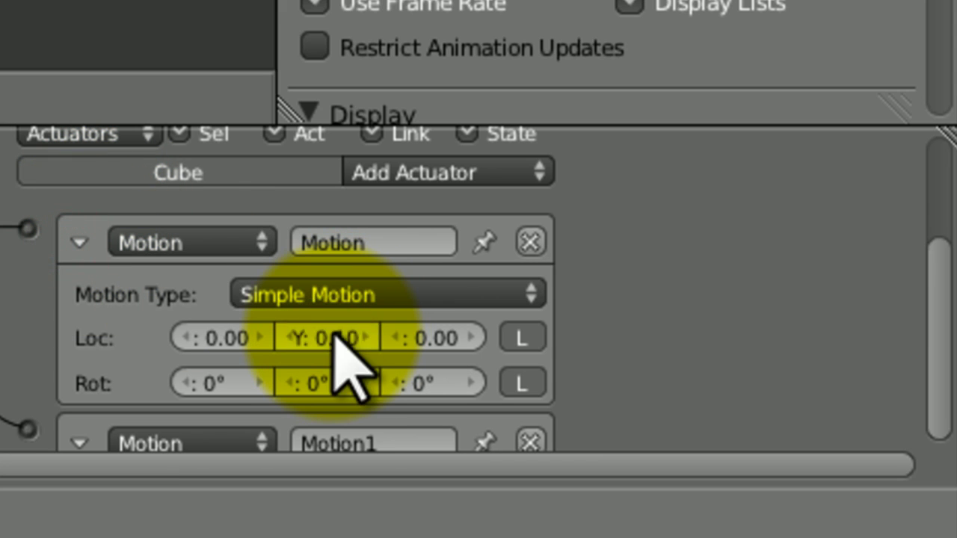
pyautogui.click(79, 241)
pyautogui.click(81, 301)
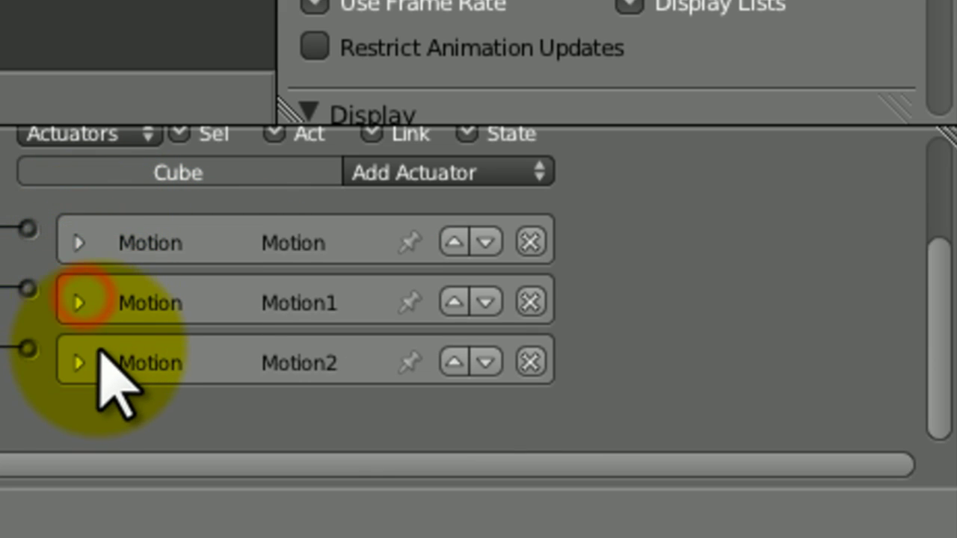
# Step: Check the Motion2 actuator, run the game to test the cube's movement with the W key, and exit it
pyautogui.click(79, 362)
pyautogui.moveTo(944, 328); pyautogui.dragTo(933, 401)
pyautogui.click(79, 303)
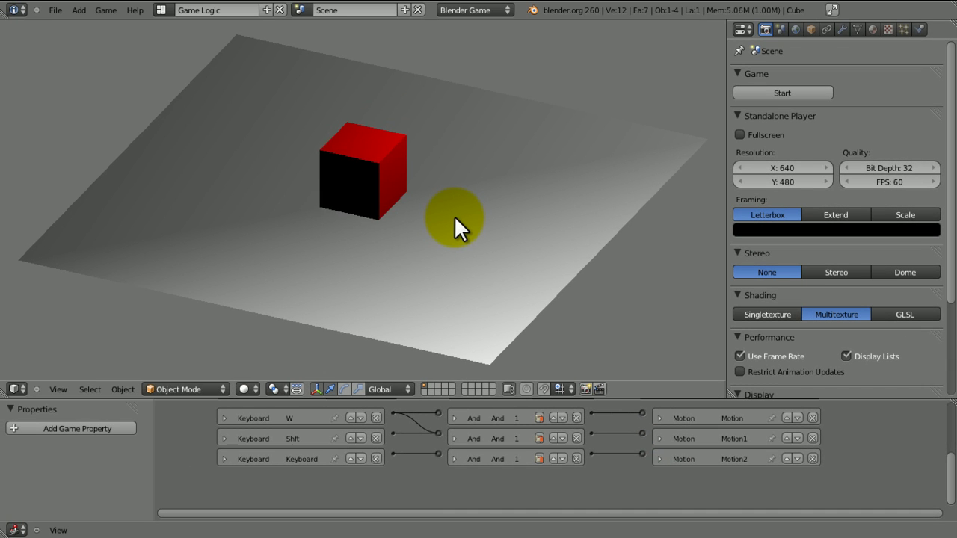
pyautogui.press('w')
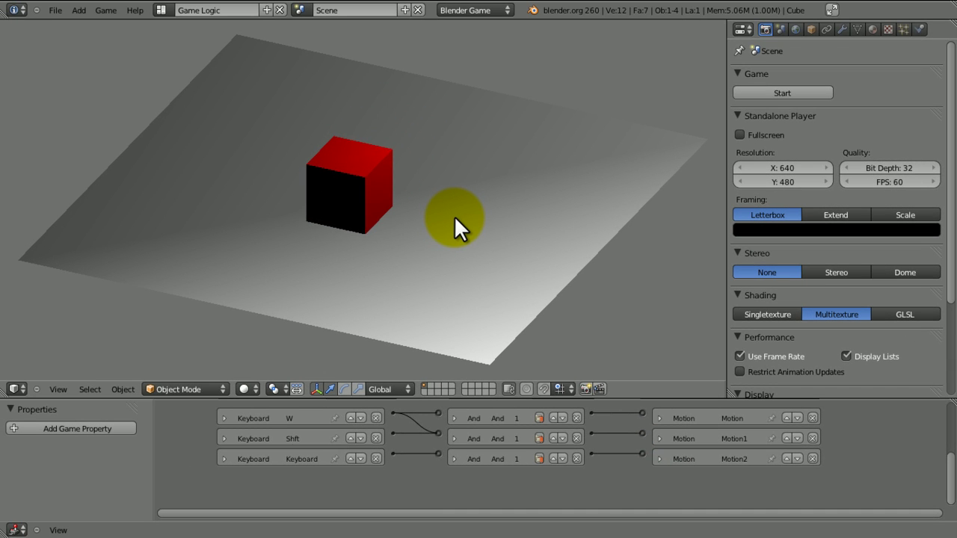
pyautogui.press('w')
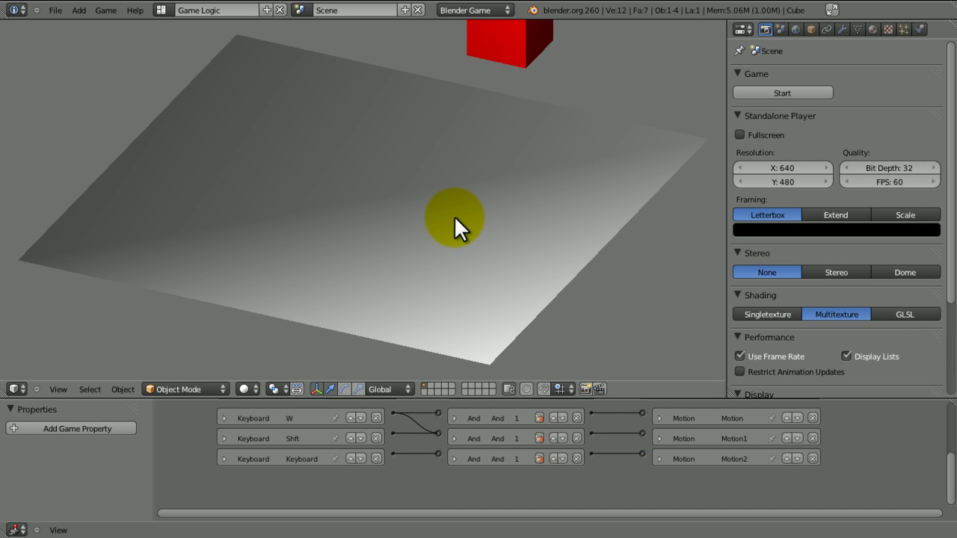
pyautogui.press('Escape')
# Step: Move the Motion1 actuator above the Motion actuator, test the W key in the running game, and exit it
pyautogui.click(787, 436)
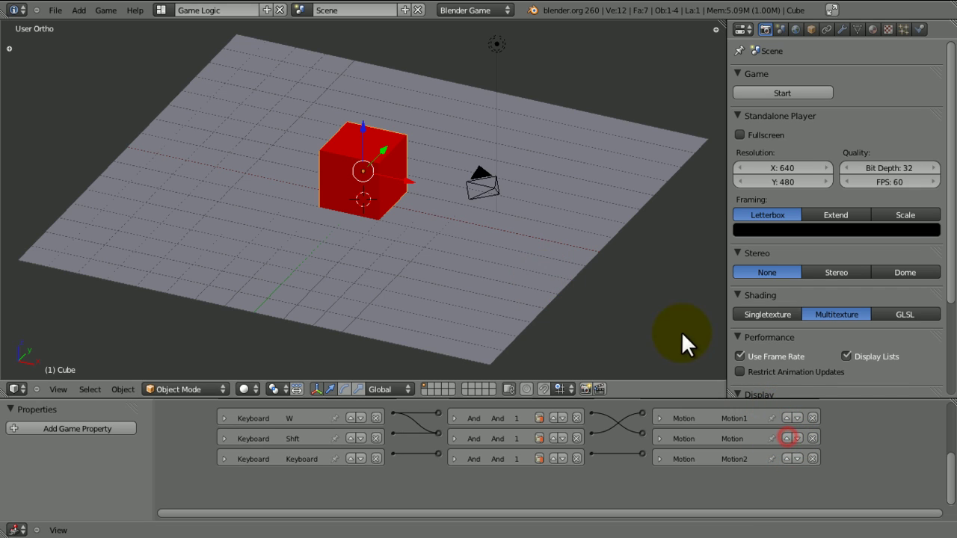
pyautogui.press('p')
pyautogui.press('w')
pyautogui.press('Escape')
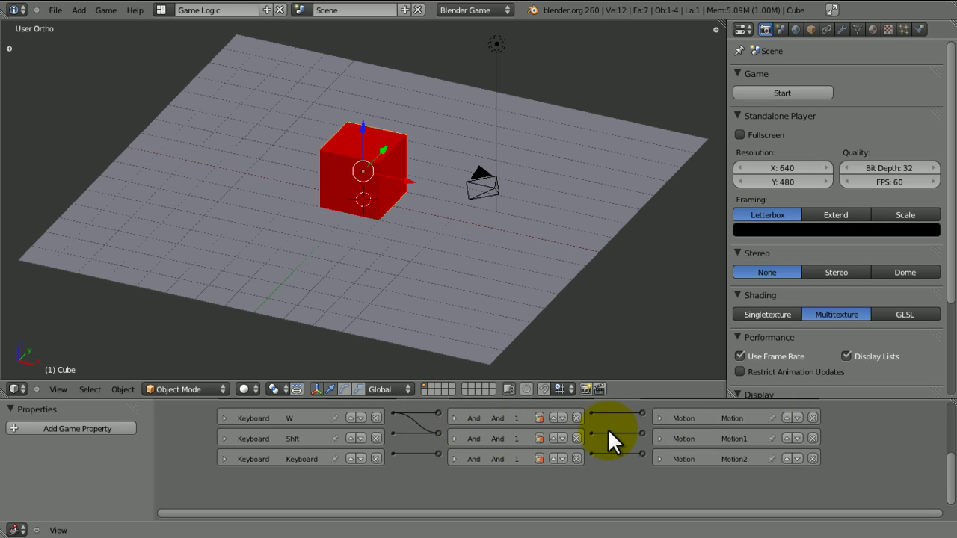
# Step: Enter a new Y location for the Motion1 actuator and set the first Motion actuator's Y location to 0.02
pyautogui.click(659, 438)
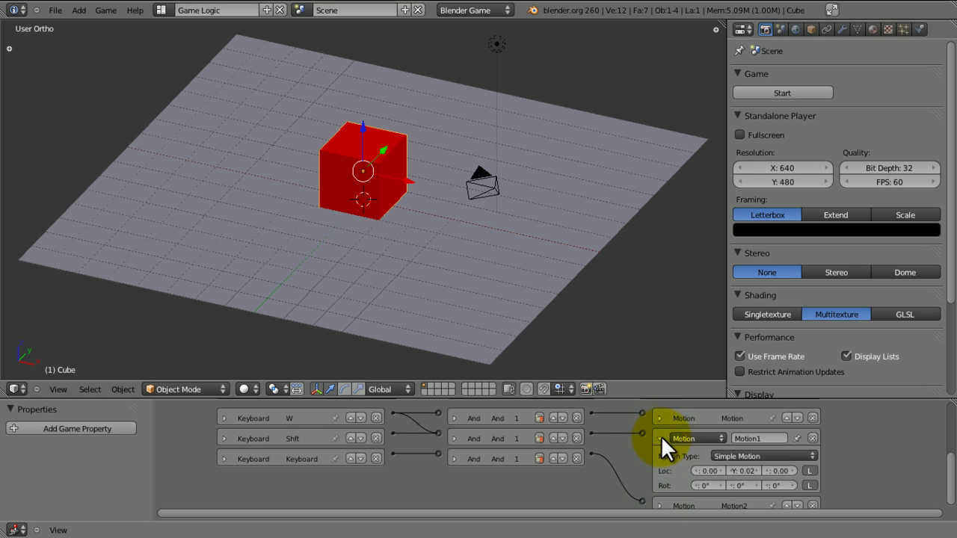
pyautogui.moveTo(950, 474)
pyautogui.mouseDown()
pyautogui.moveTo(949, 485)
pyautogui.moveTo(944, 453)
pyautogui.moveTo(939, 474)
pyautogui.mouseUp()
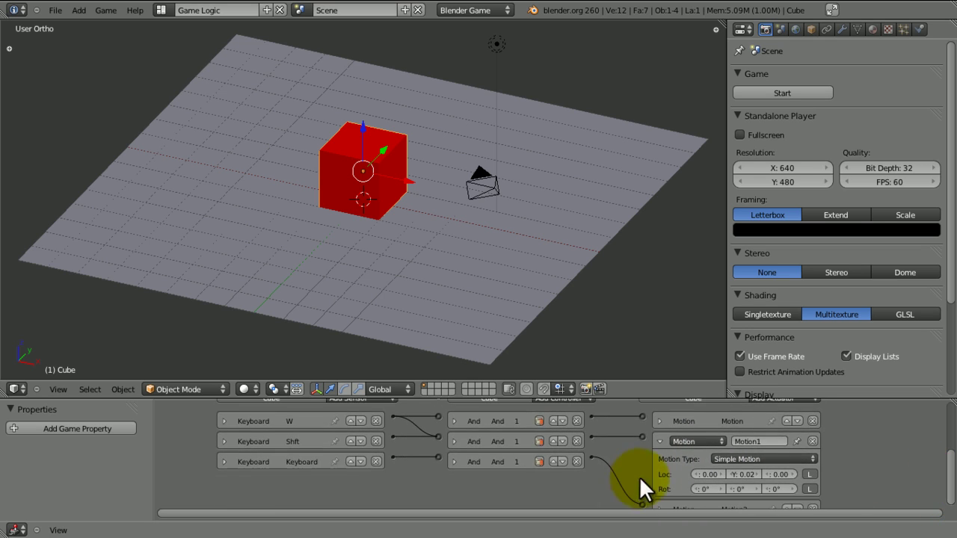
pyautogui.click(739, 474)
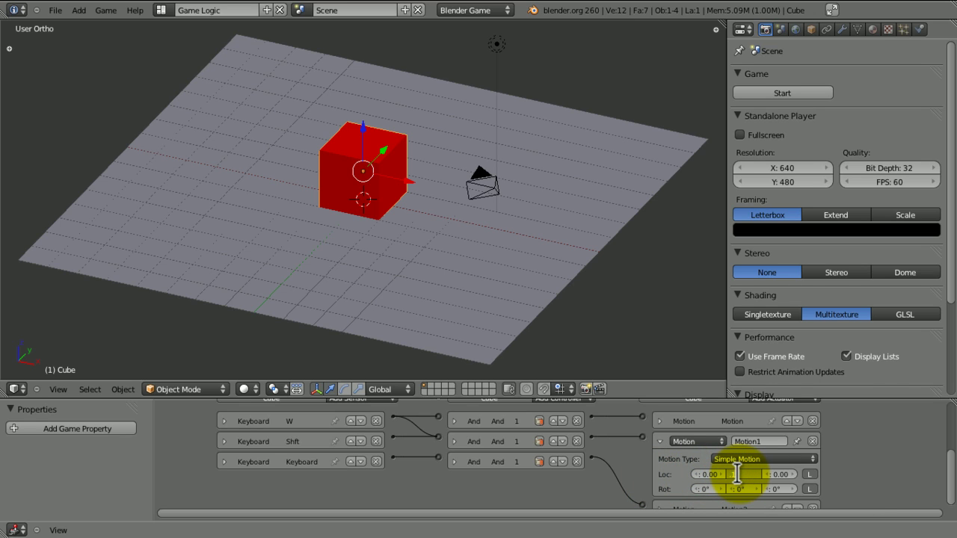
pyautogui.click(659, 439)
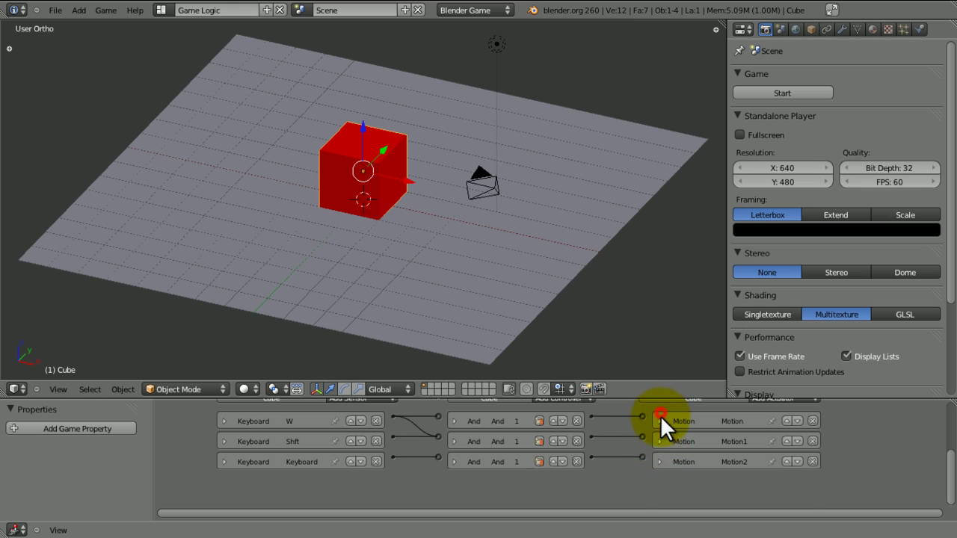
pyautogui.click(660, 421)
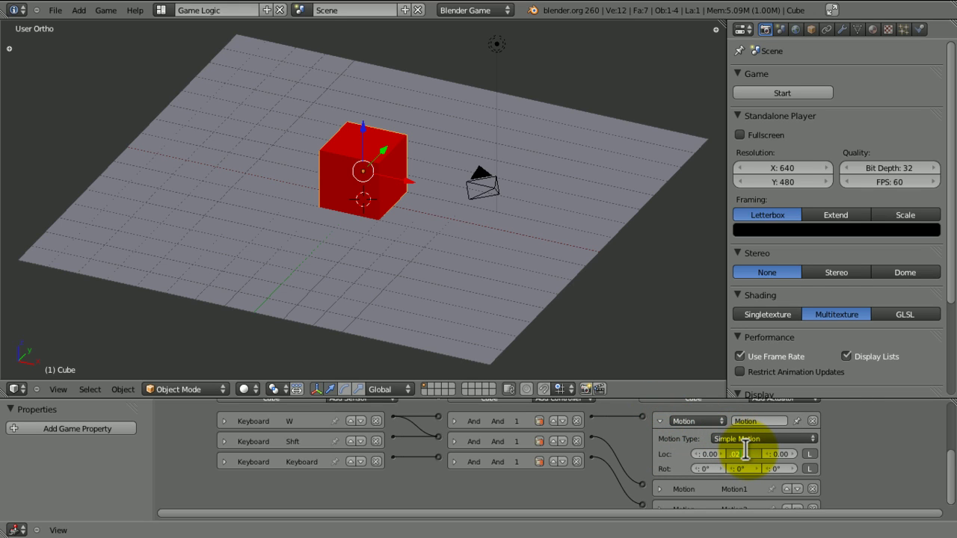
pyautogui.click(659, 420)
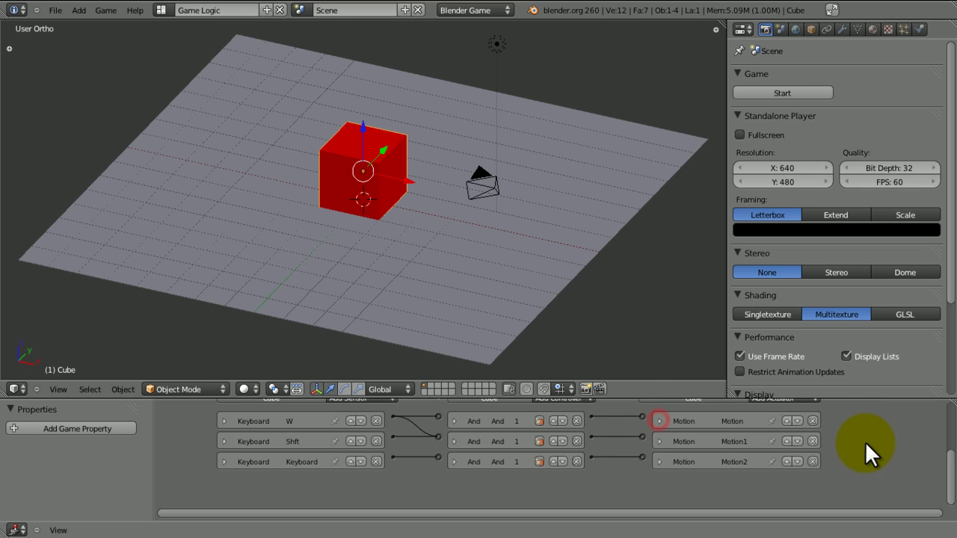
# Step: Add a fourth Keyboard sensor to the cube and snap the 3D cursor back to its place at the cube
pyautogui.scroll(-1, 953, 478)
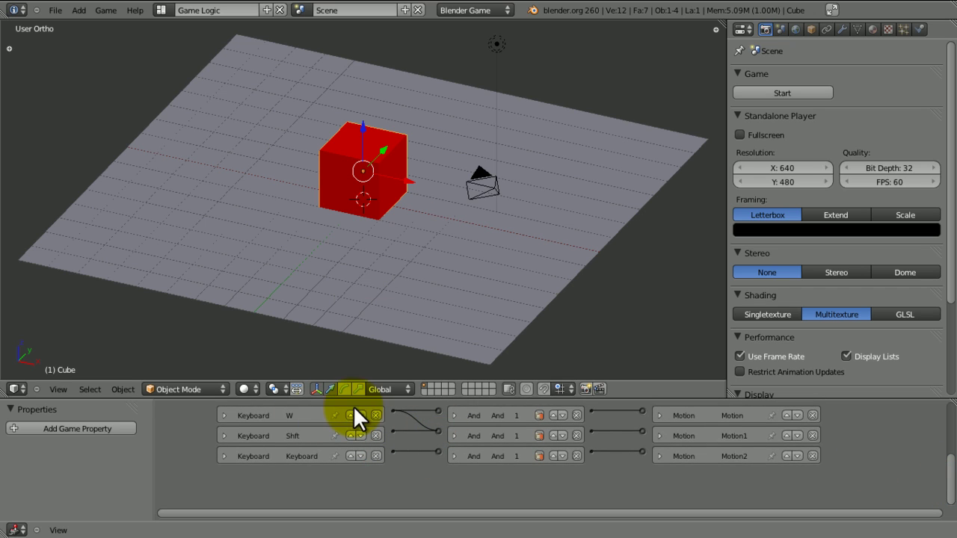
pyautogui.scroll(3, 950, 458)
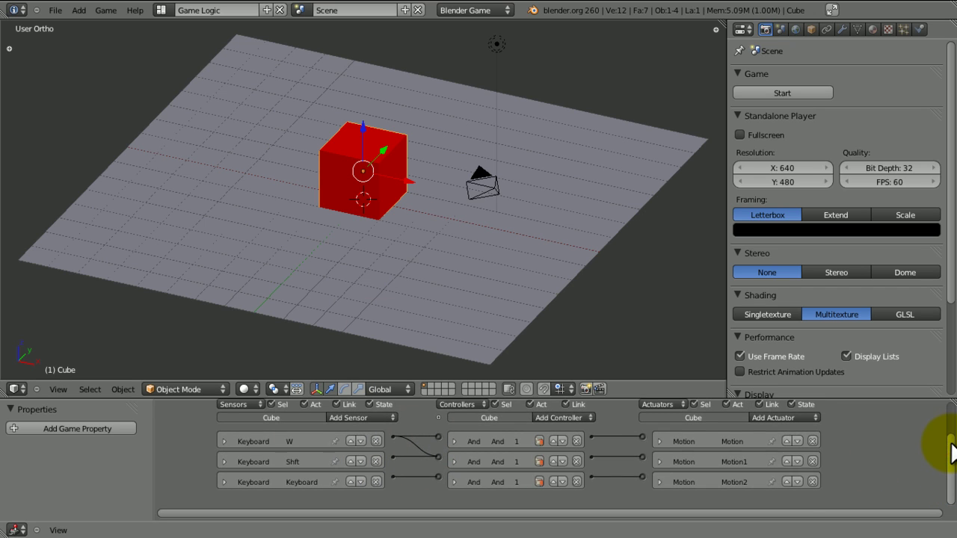
pyautogui.click(378, 420)
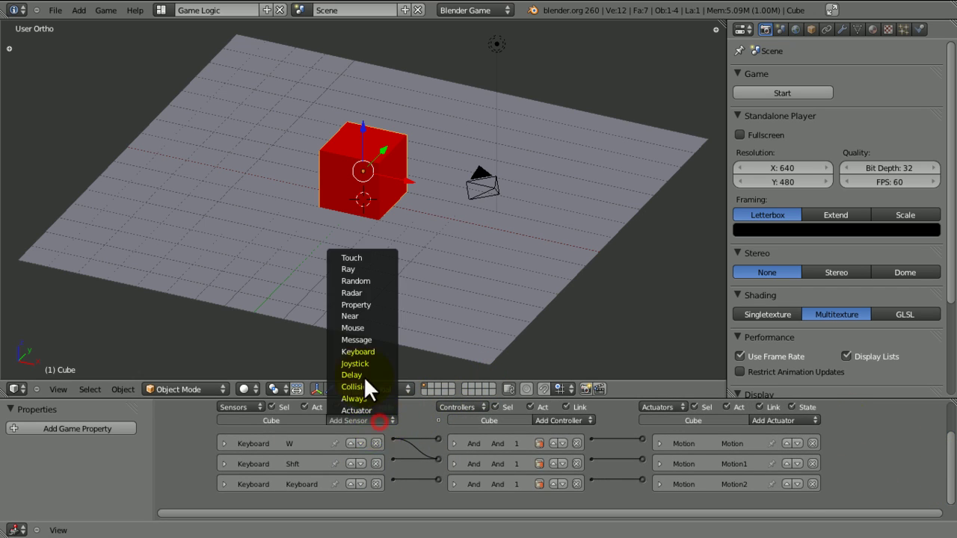
pyautogui.click(361, 347)
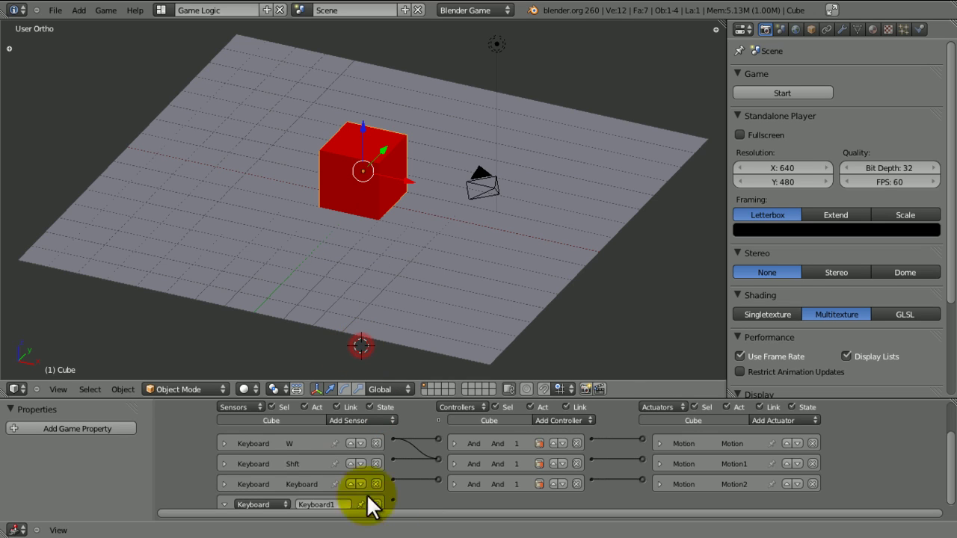
pyautogui.hotkey('shift', 's')
pyautogui.click(387, 287)
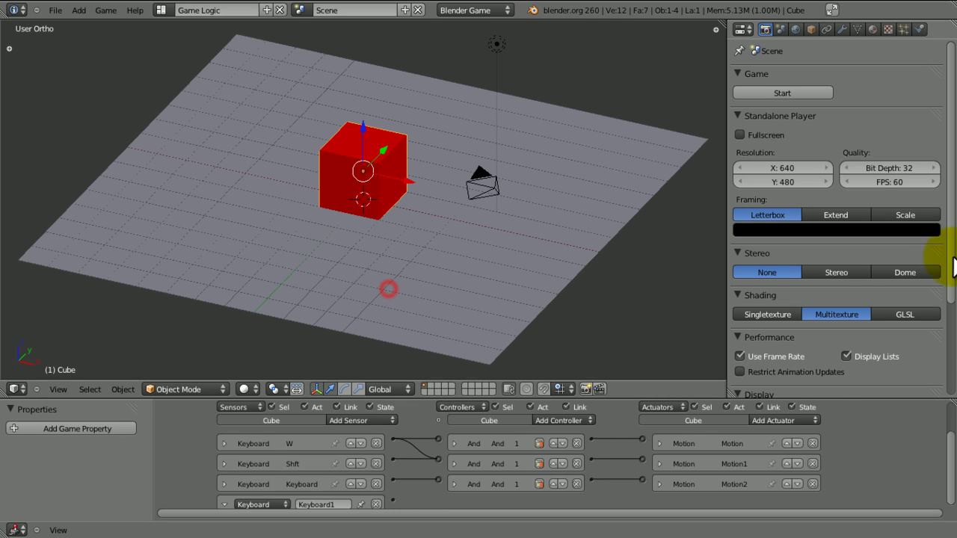
# Step: Assign the A key to the Keyboard1 sensor and collapse the sensor
pyautogui.scroll(-3, 949, 457)
pyautogui.click(317, 495)
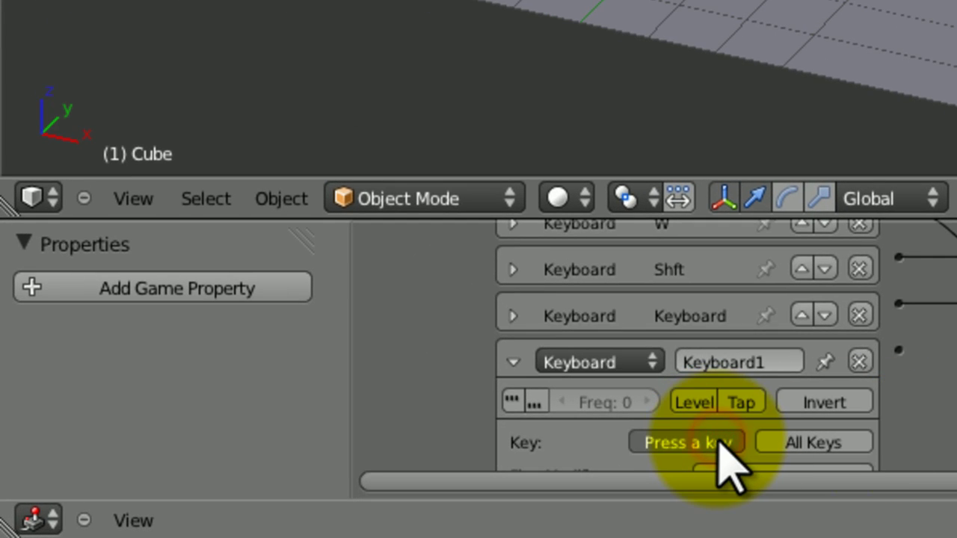
pyautogui.press('a')
pyautogui.click(513, 361)
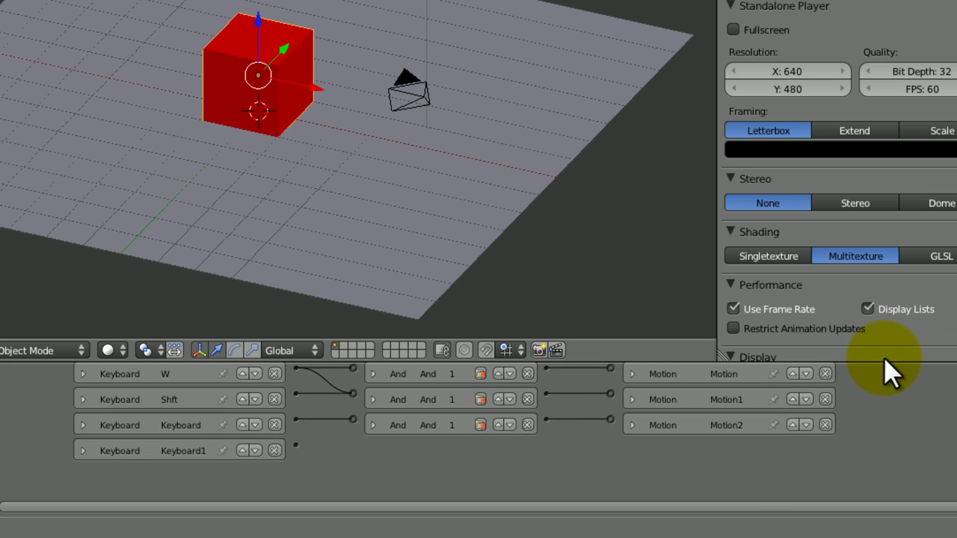
# Step: Enlarge the logic editor, add a fourth And controller to the cube and link the Keyboard1 sensor to it
pyautogui.moveTo(885, 362); pyautogui.dragTo(866, 238)
pyautogui.scroll(-5, 911, 345)
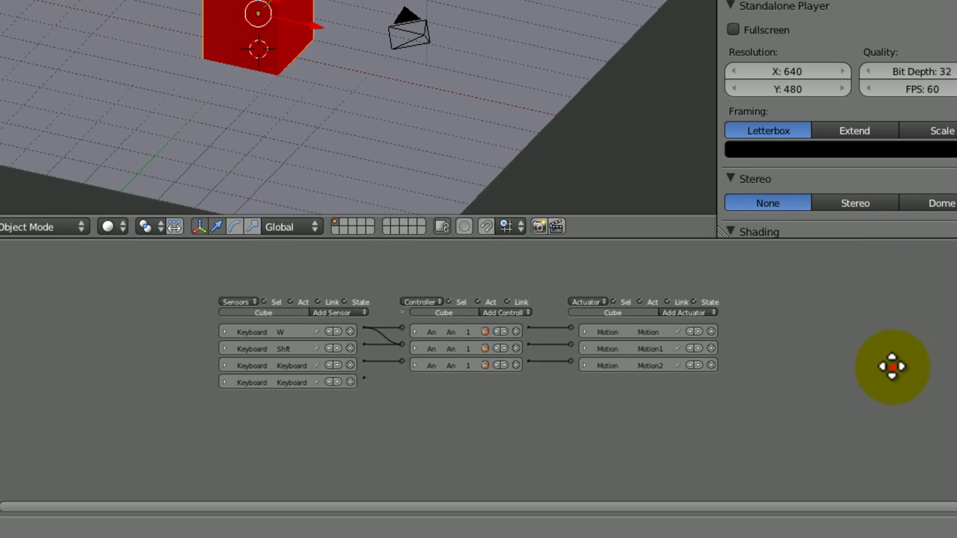
pyautogui.click(516, 300)
pyautogui.click(513, 311)
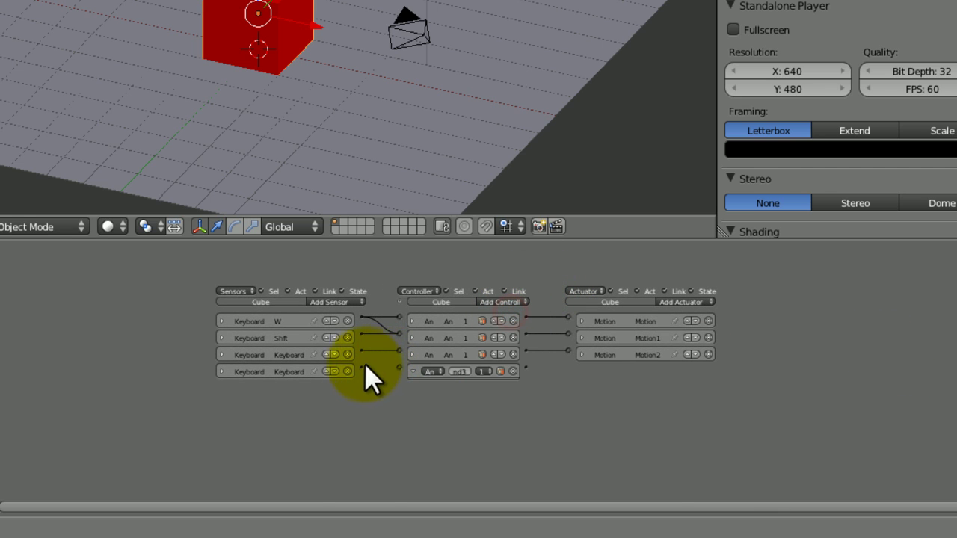
pyautogui.moveTo(363, 368); pyautogui.dragTo(401, 369)
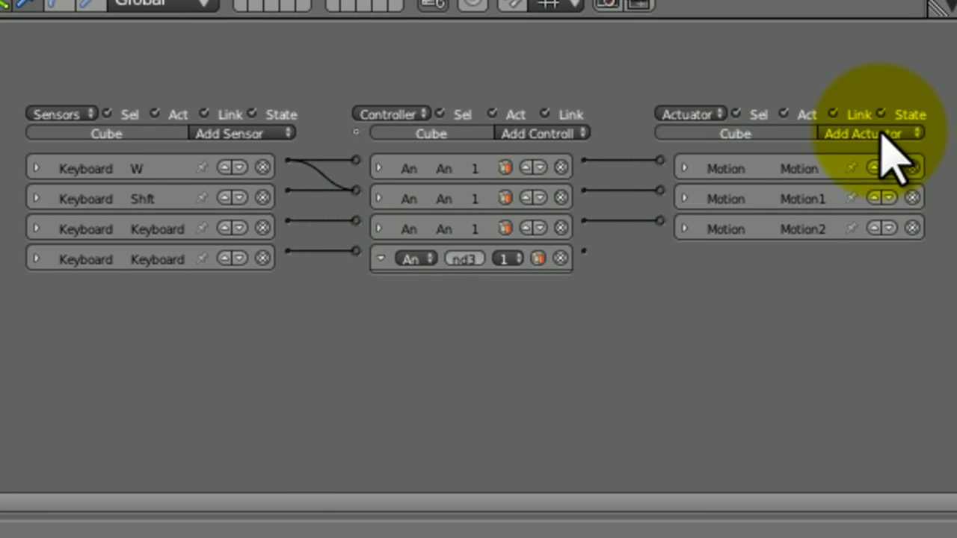
# Step: Add a fourth Motion actuator to the cube and set its Z rotation to -0.2 degrees
pyautogui.click(695, 302)
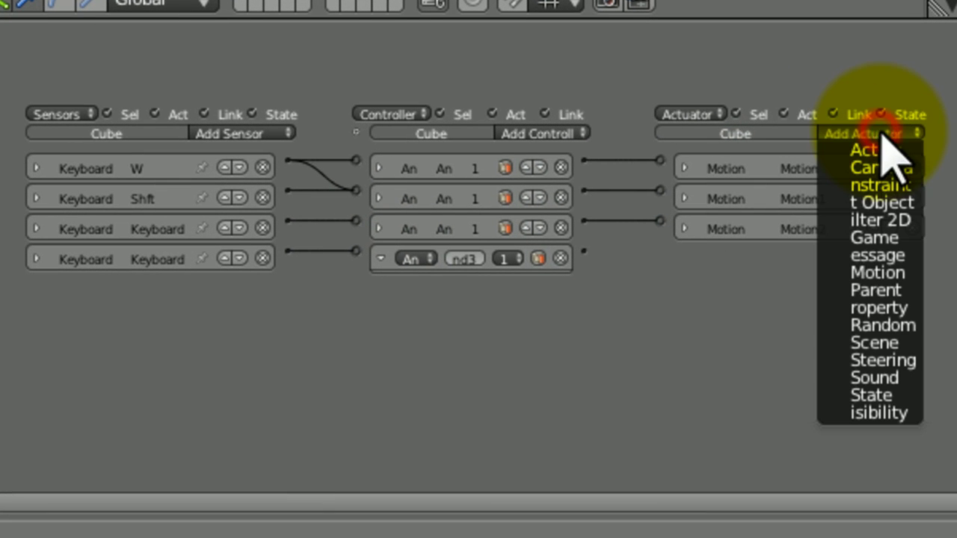
pyautogui.click(889, 273)
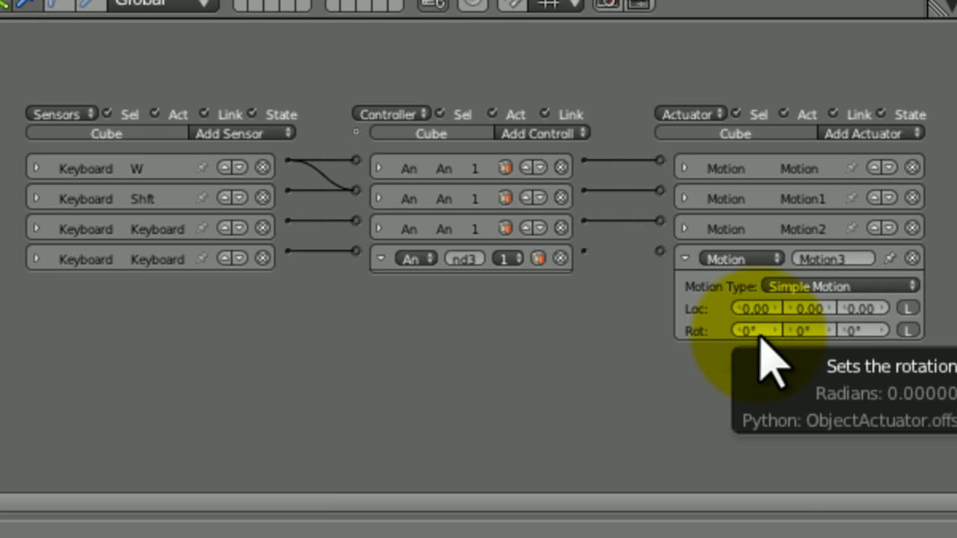
pyautogui.click(861, 327)
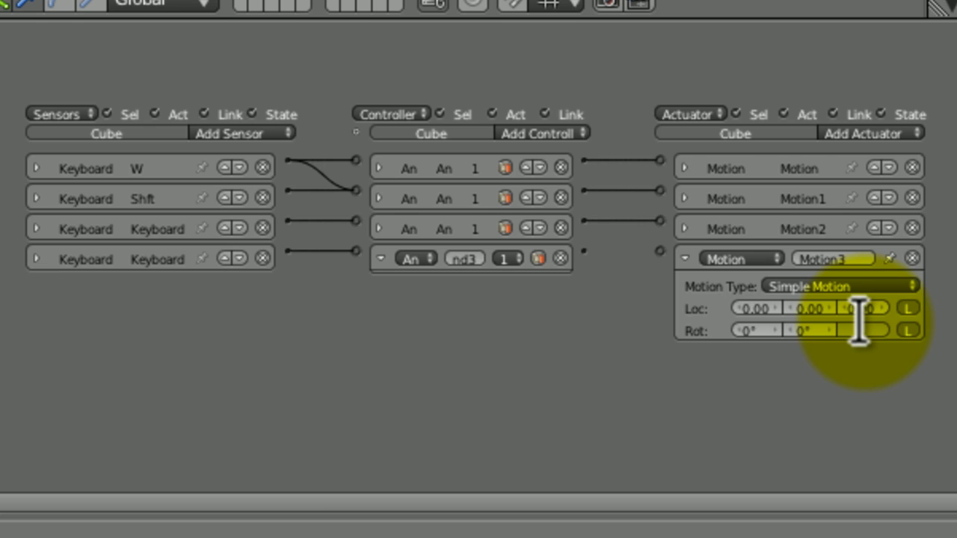
pyautogui.write('-.2')
pyautogui.press('Return')
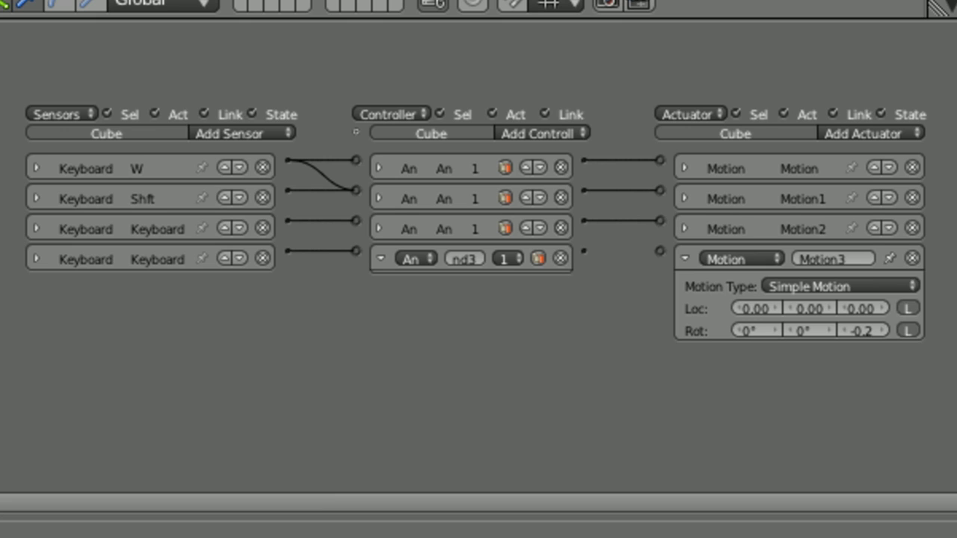
# Step: Link the fourth And controller to the Motion3 actuator
pyautogui.click(36, 258)
pyautogui.click(36, 259)
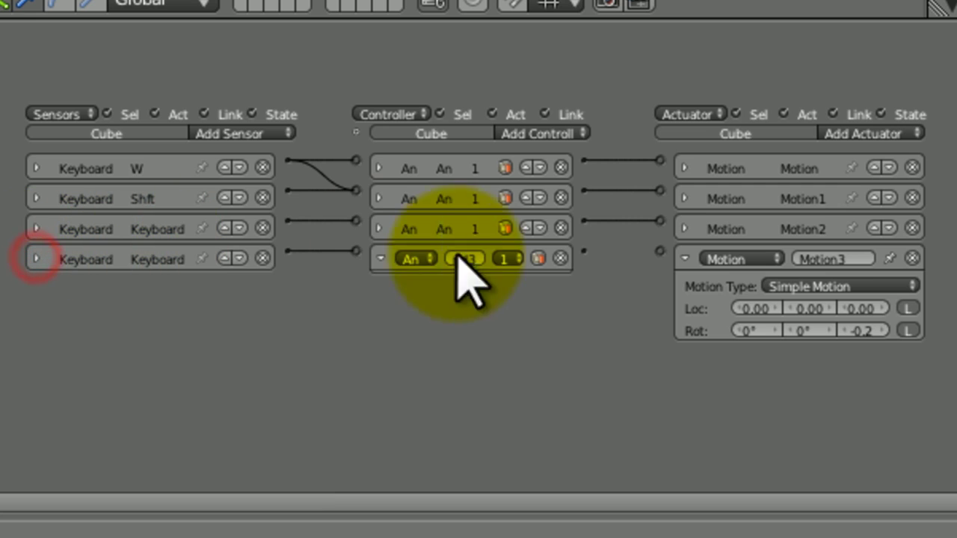
pyautogui.moveTo(583, 251); pyautogui.dragTo(660, 254)
pyautogui.press('Escape')
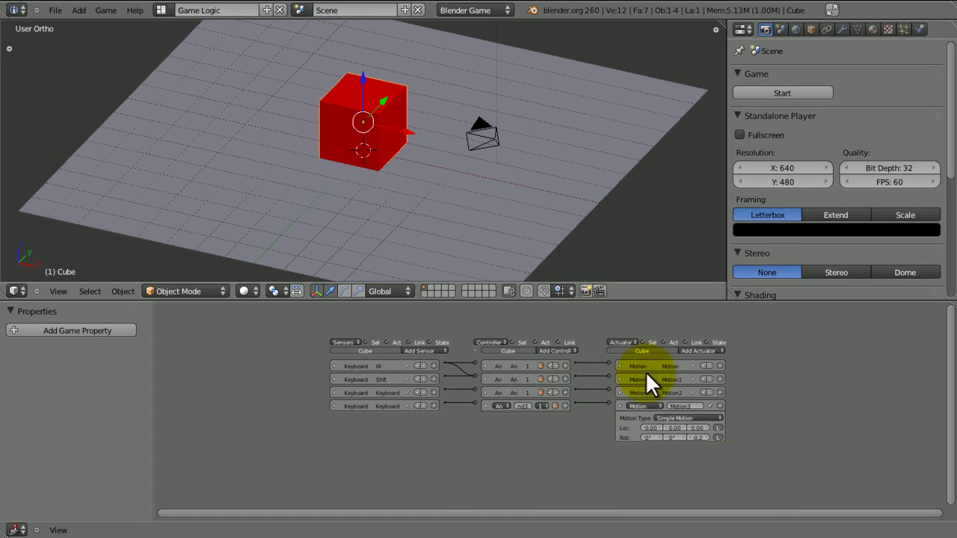
# Step: Set the Motion3 actuator's Z rotation to 0.5° and test the cube's movement in the game
pyautogui.click(695, 432)
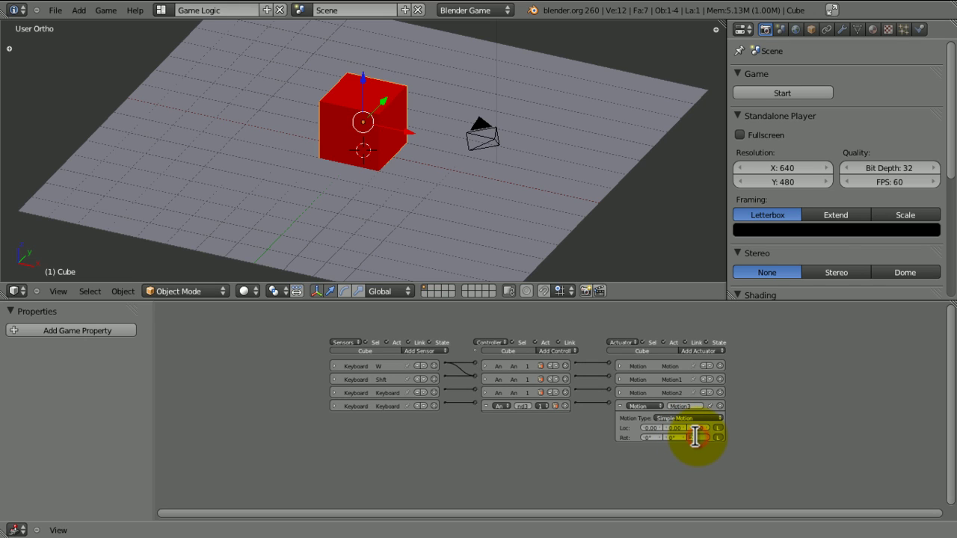
pyautogui.click(588, 145)
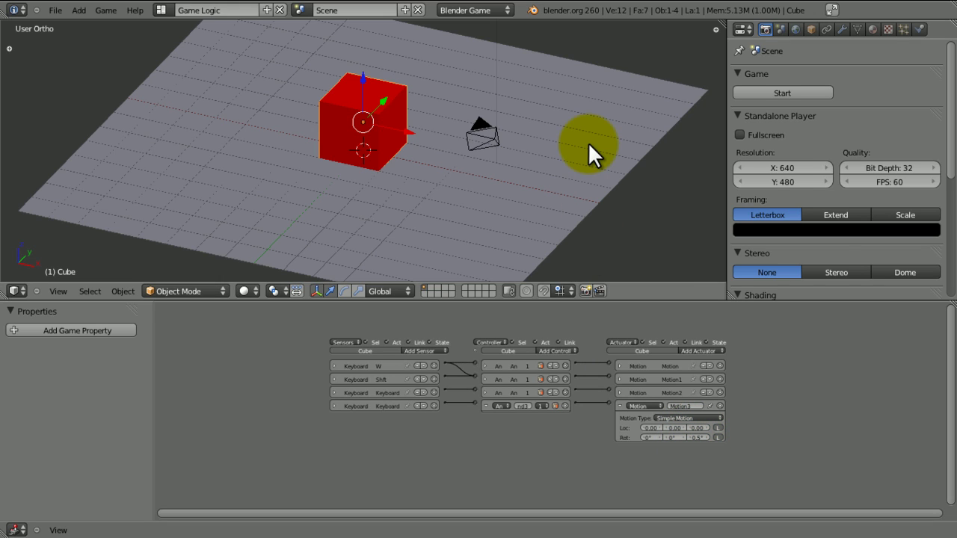
pyautogui.press('p')
pyautogui.press('w')
pyautogui.press('d')
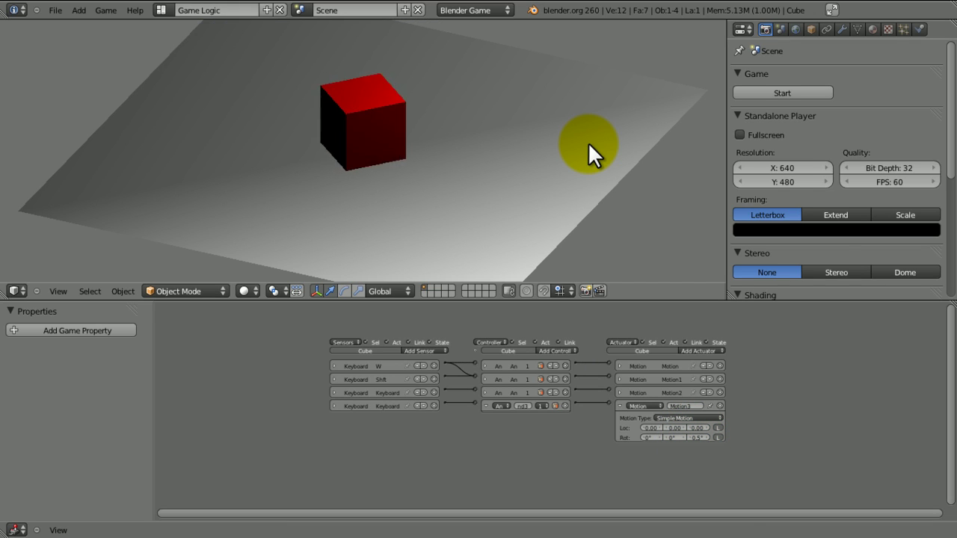
pyautogui.press('Escape')
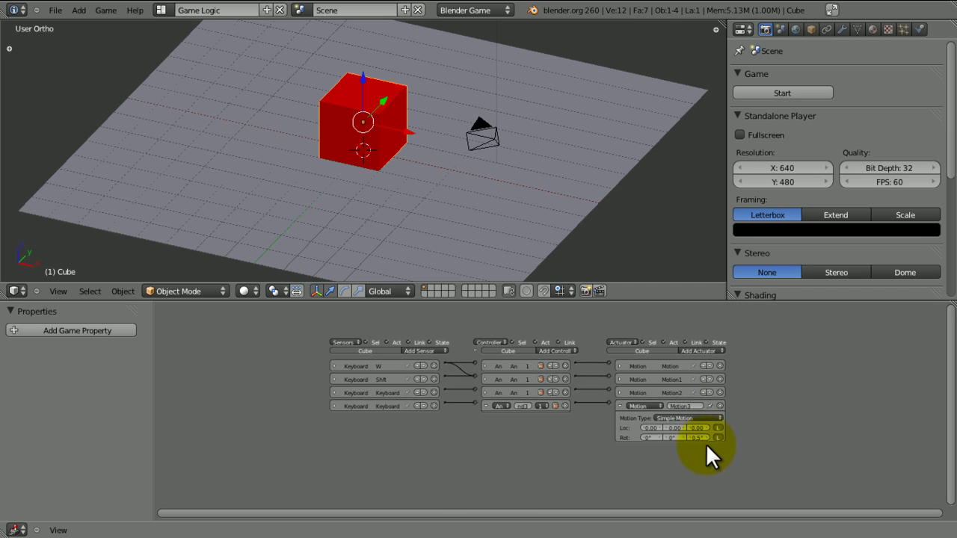
# Step: Set the Motion3 actuator's Z rotation to 1° and run the game to test moving and turning the cube
pyautogui.click(701, 438)
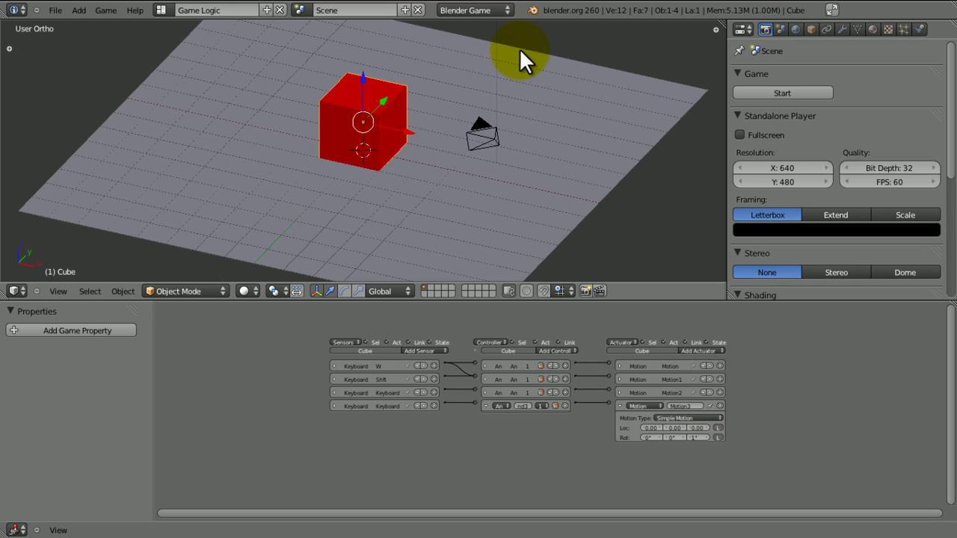
pyautogui.press('p')
pyautogui.press('w')
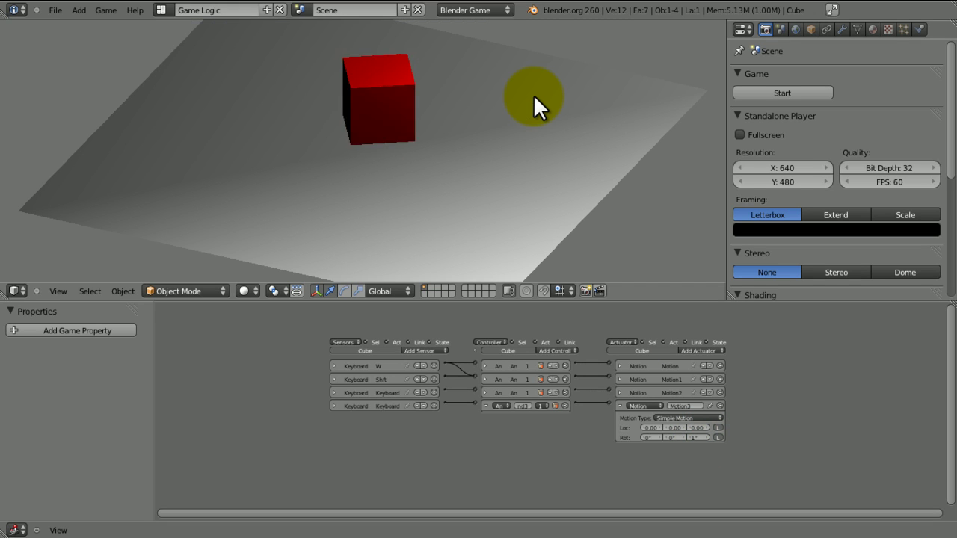
pyautogui.press('Escape')
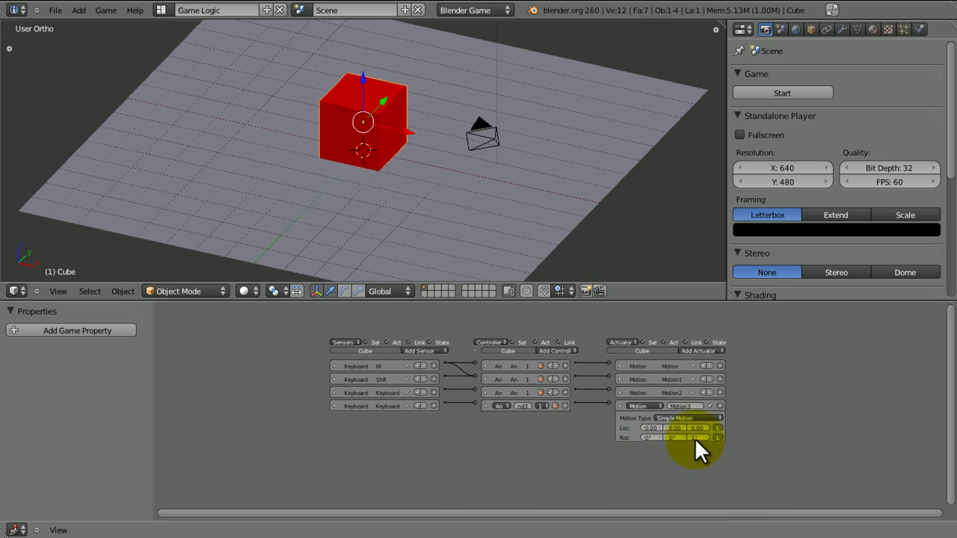
# Step: Set the Motion3 actuator's Z rotation to 3° and test the turning speed in the game
pyautogui.press('p')
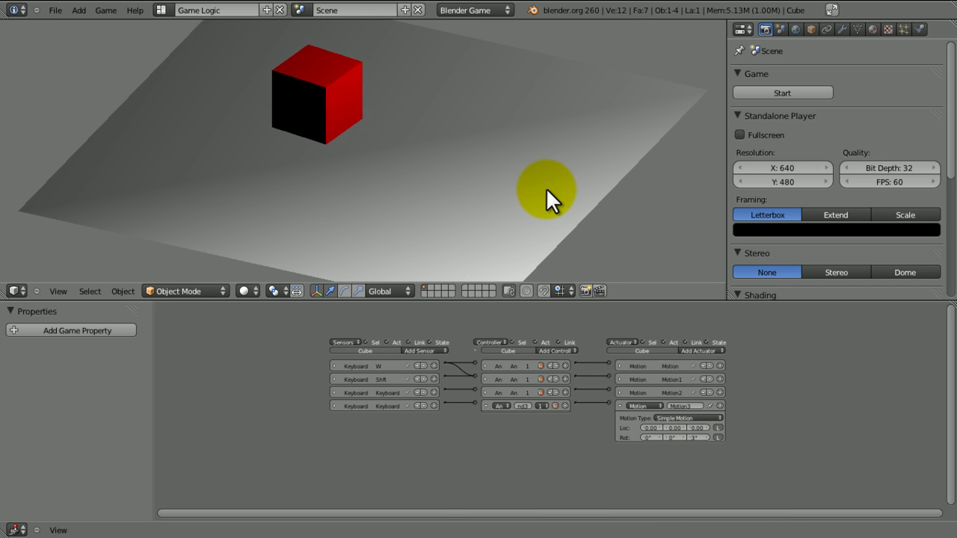
pyautogui.press('Escape')
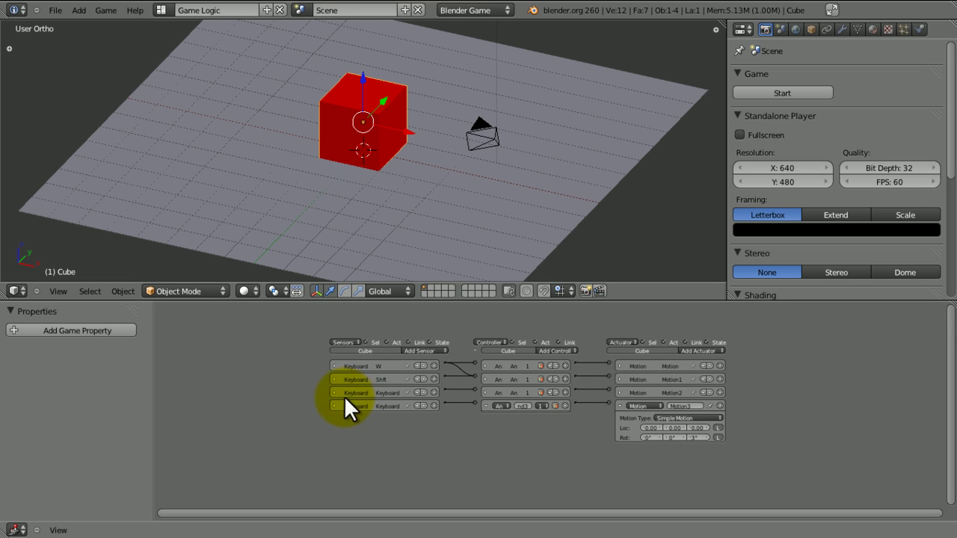
# Step: Rename the third and fourth Keyboard sensors S and A after their assigned keys, leaving both collapsed
pyautogui.click(335, 393)
pyautogui.click(393, 392)
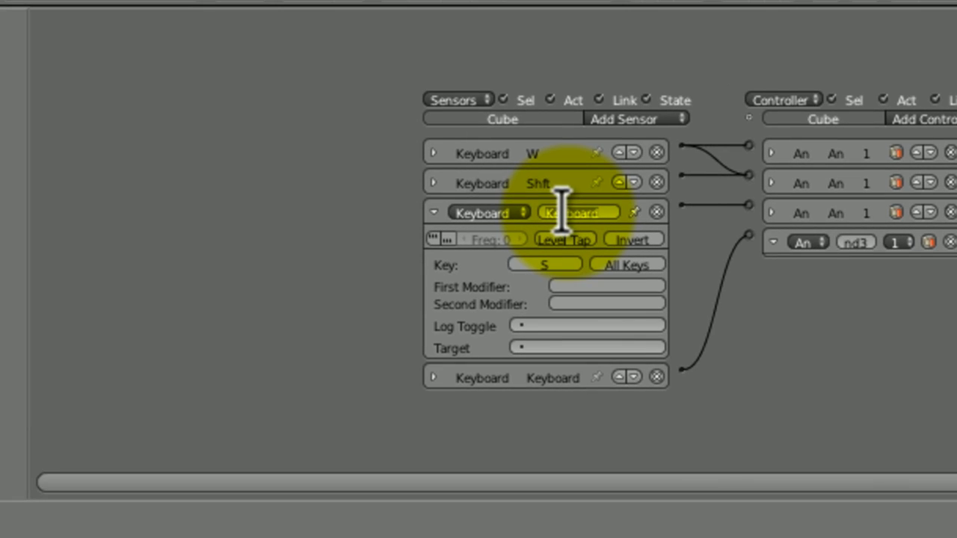
pyautogui.press('Return')
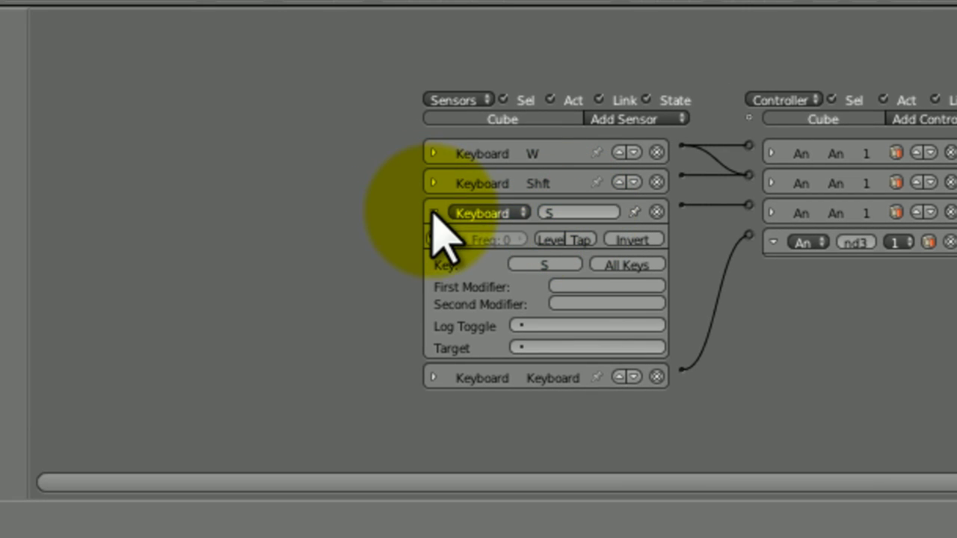
pyautogui.click(433, 213)
pyautogui.click(434, 242)
pyautogui.click(557, 243)
pyautogui.write('A')
pyautogui.press('Return')
pyautogui.click(434, 241)
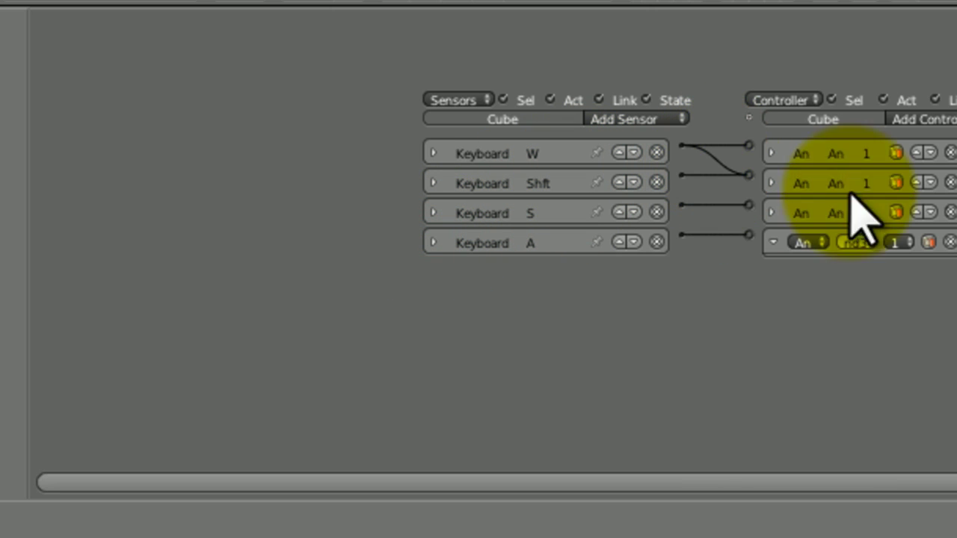
# Step: Add a fifth Keyboard sensor to the cube, assign its key and collapse it
pyautogui.click(654, 119)
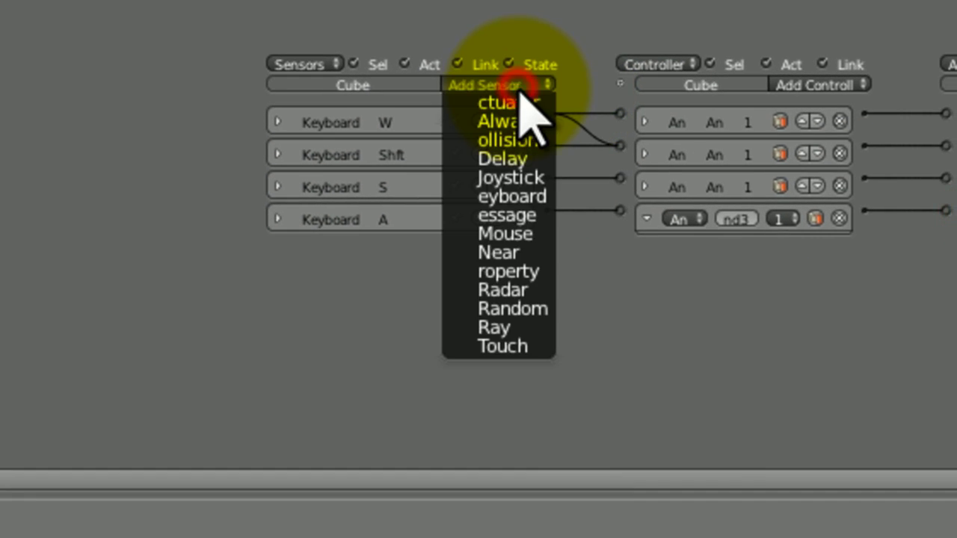
pyautogui.click(507, 196)
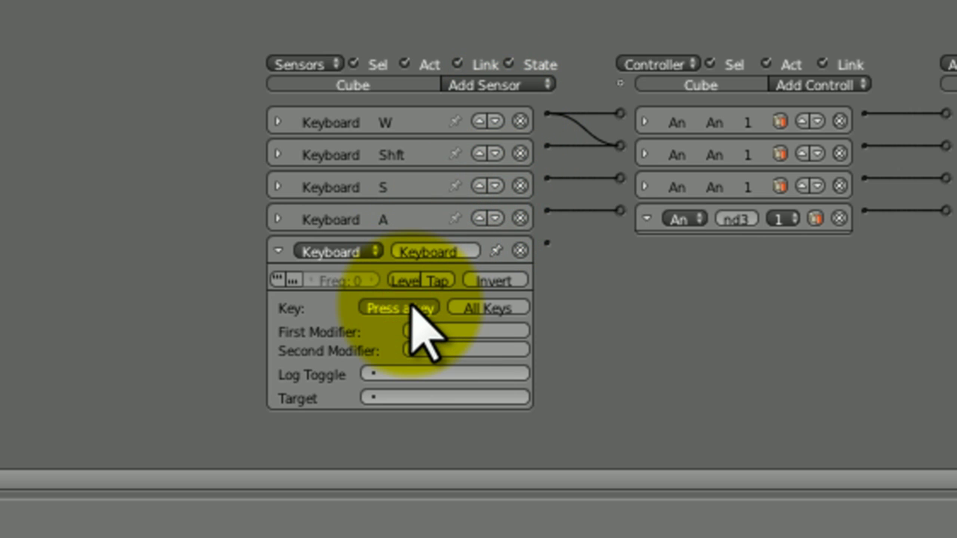
pyautogui.click(279, 251)
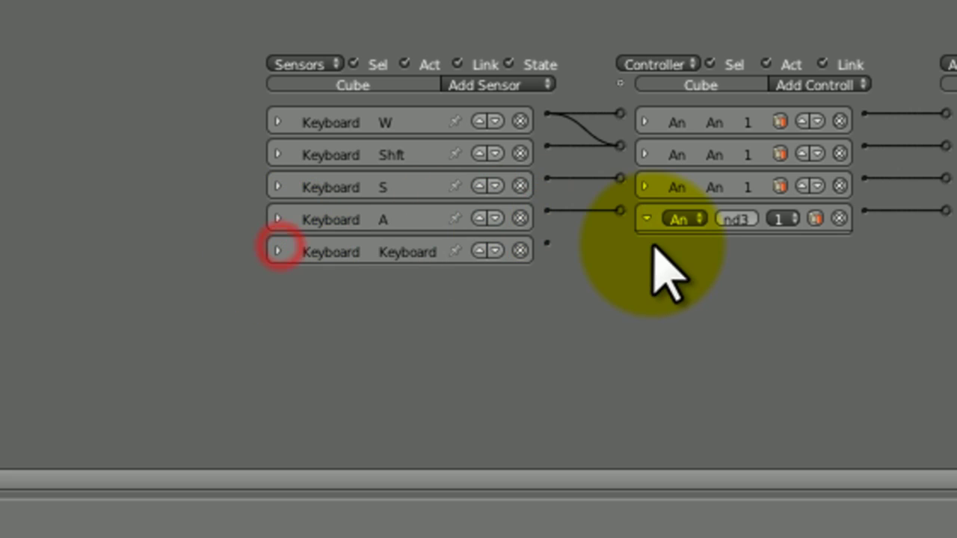
# Step: Add a fifth And controller to the cube, link the new Keyboard sensor to it and collapse the expanded controllers
pyautogui.keyDown('ctrl'); pyautogui.moveTo(647, 245); pyautogui.dragTo(691, 224, button='middle'); pyautogui.keyUp('ctrl')
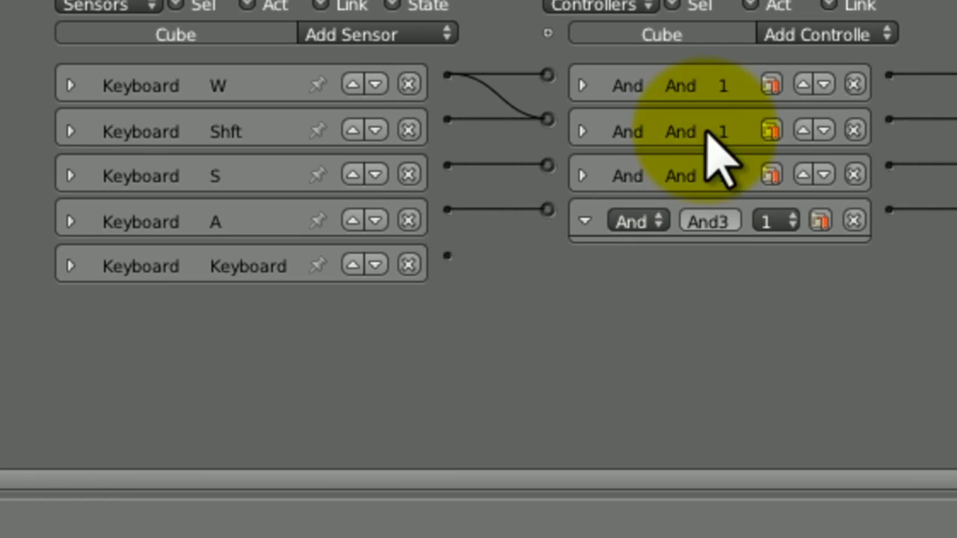
pyautogui.click(808, 35)
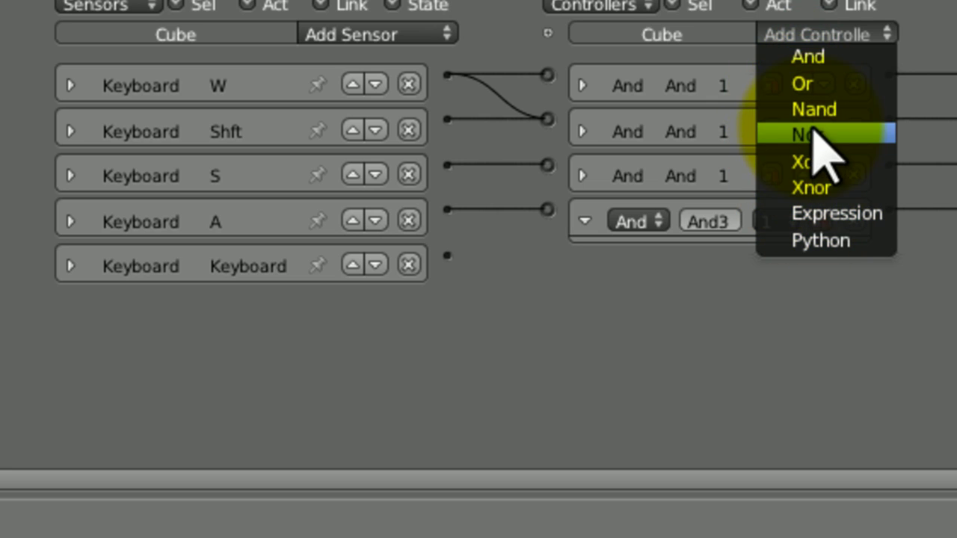
pyautogui.click(808, 57)
pyautogui.moveTo(447, 255); pyautogui.dragTo(549, 258)
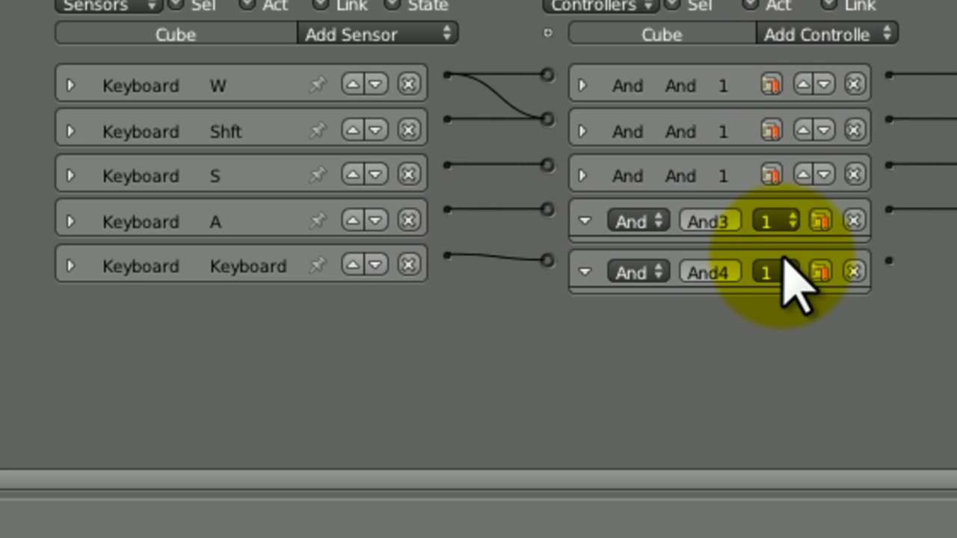
pyautogui.click(584, 272)
pyautogui.click(584, 221)
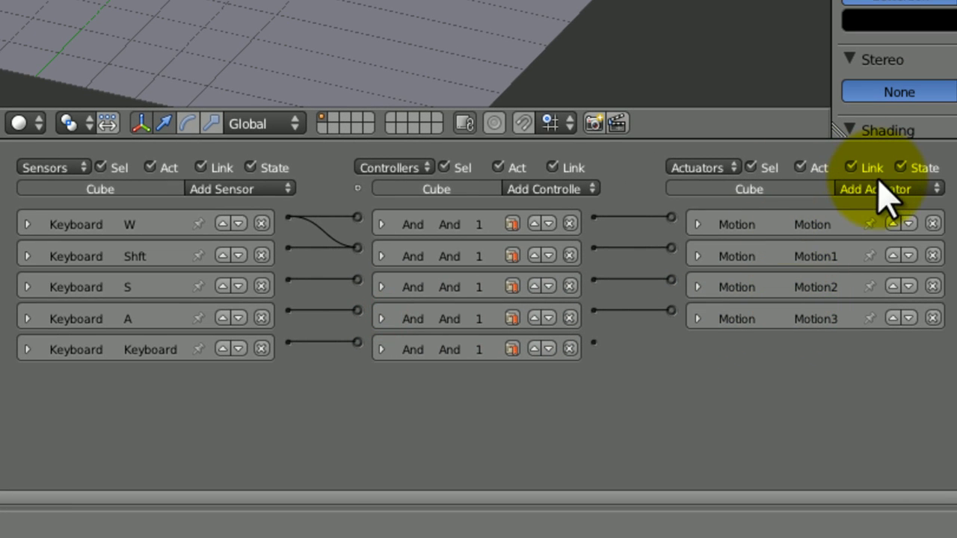
# Step: Add a fifth Motion actuator with a Z rotation of -3° and link the fifth And controller to it
pyautogui.click(876, 189)
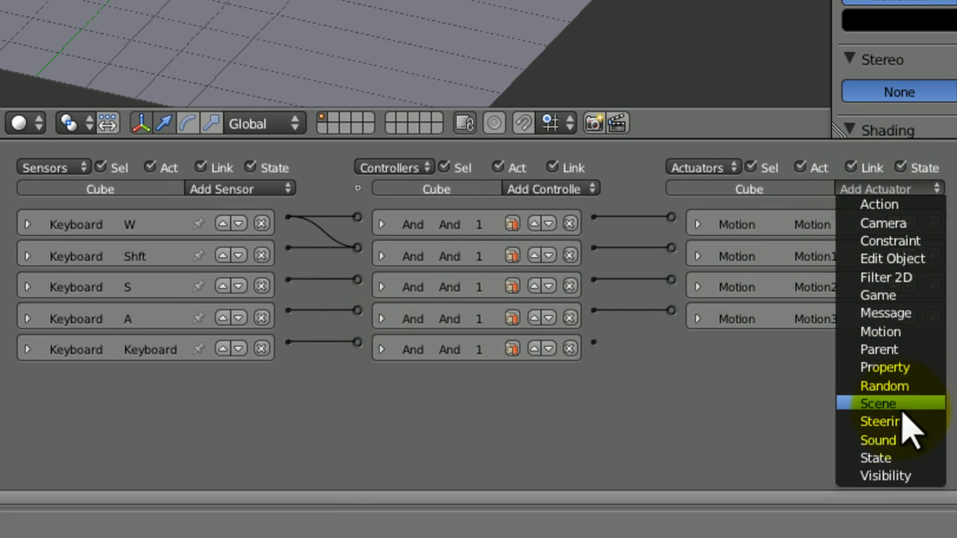
pyautogui.click(895, 332)
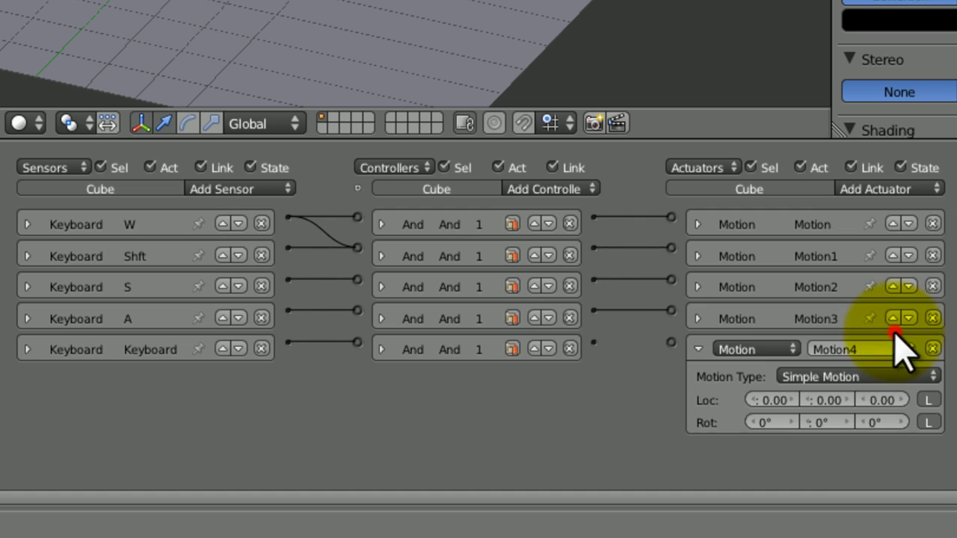
pyautogui.click(876, 421)
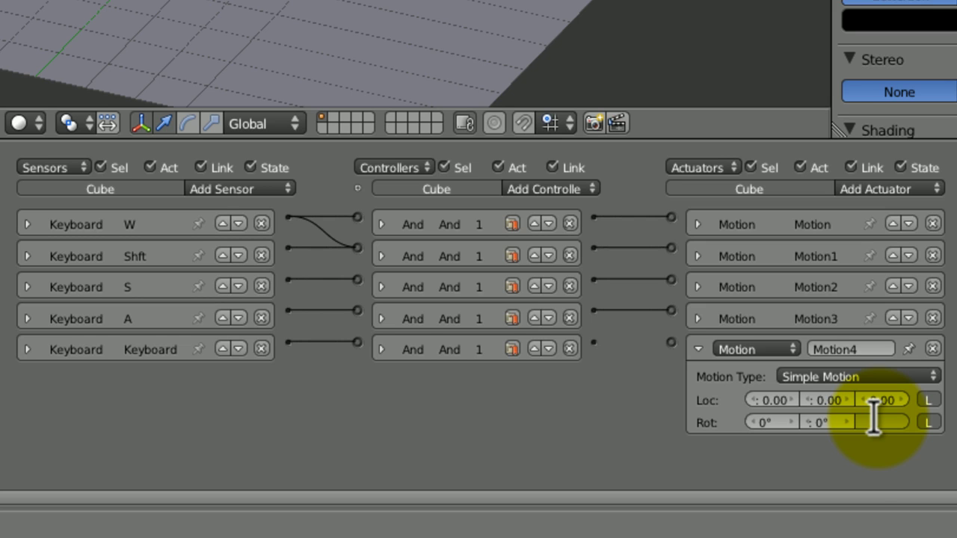
pyautogui.press('Return')
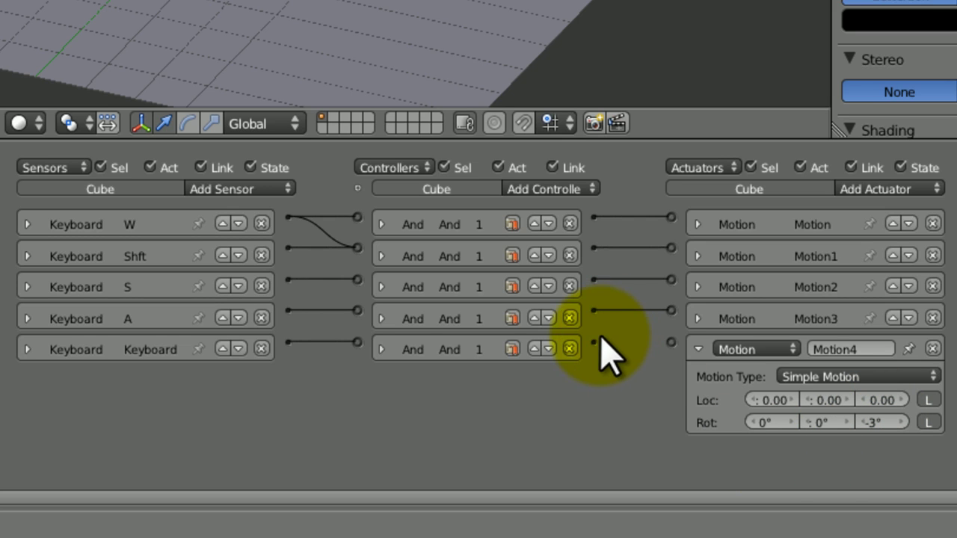
pyautogui.moveTo(595, 342); pyautogui.dragTo(671, 342)
# Step: Run the game and drive the cube forward while turning it both ways to test the controls, then exit
pyautogui.press('p')
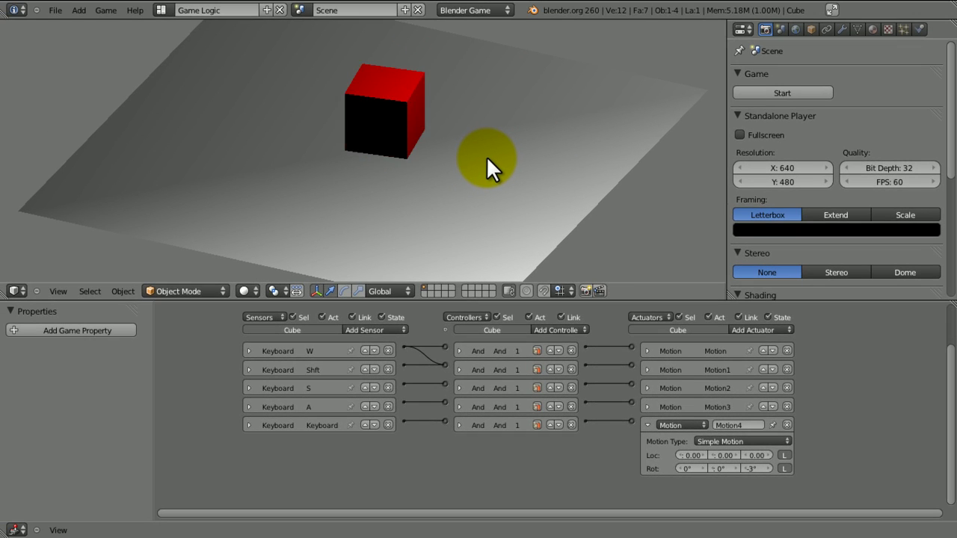
pyautogui.press('w')
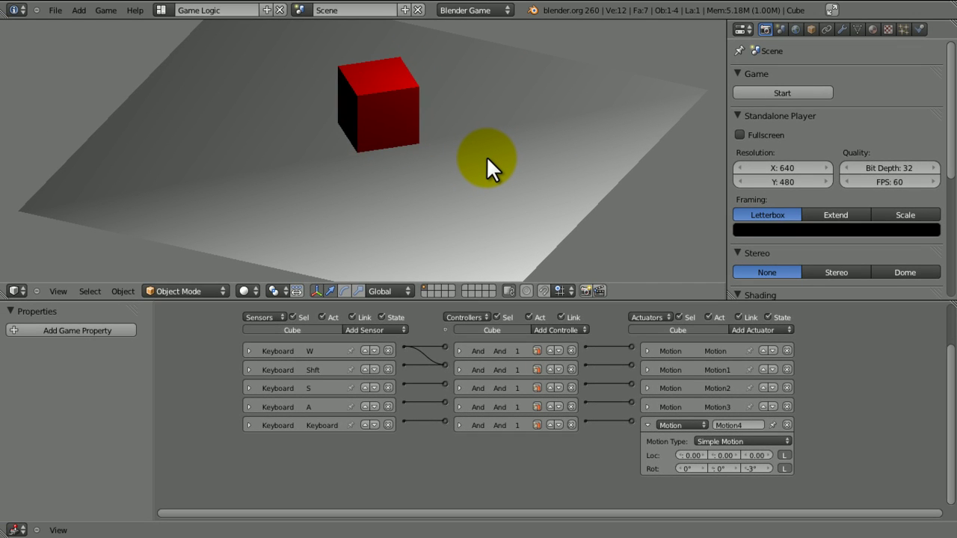
pyautogui.press('w')
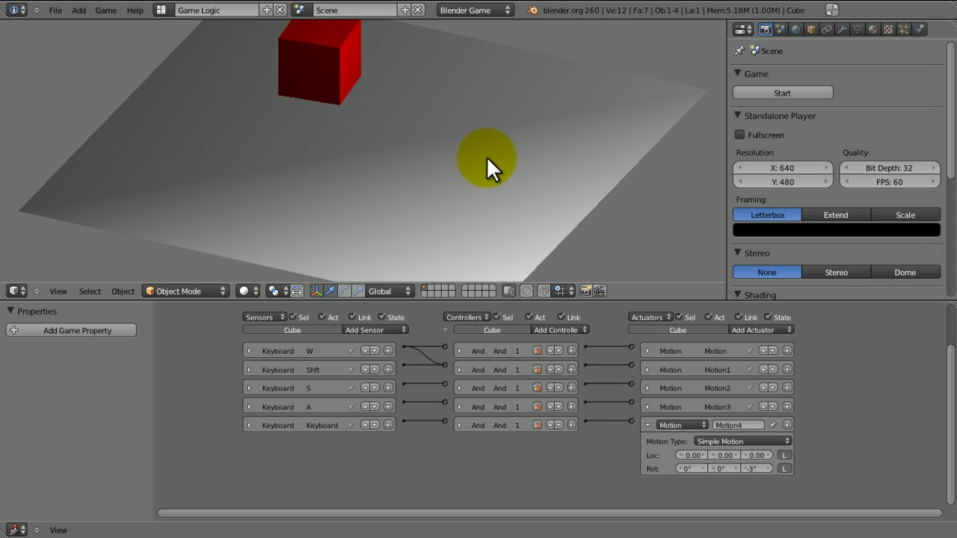
pyautogui.press('w')
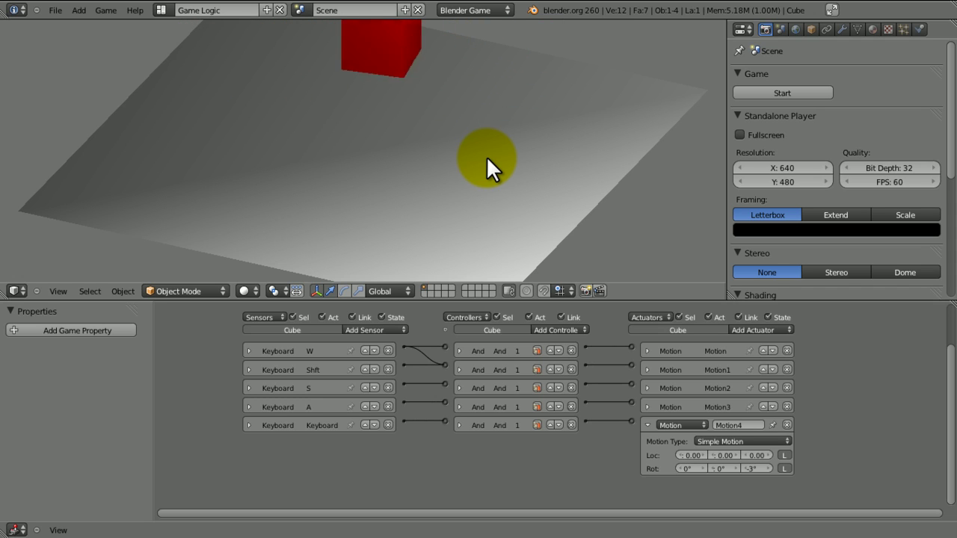
pyautogui.press('w')
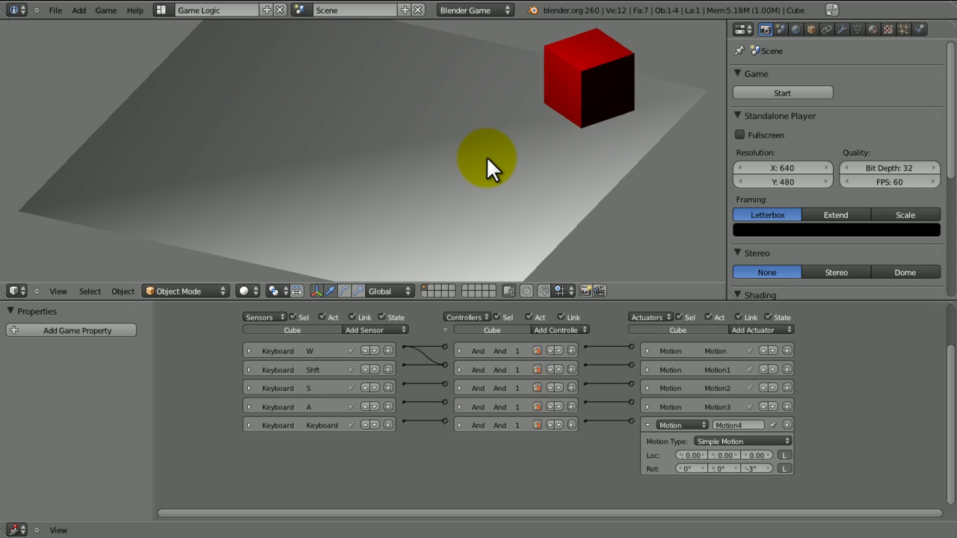
pyautogui.press('w')
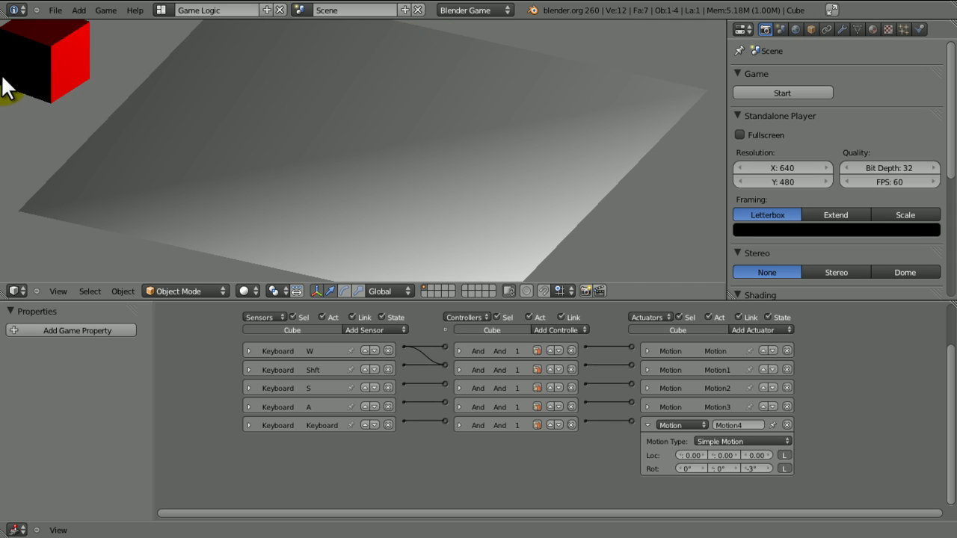
pyautogui.press('Escape')
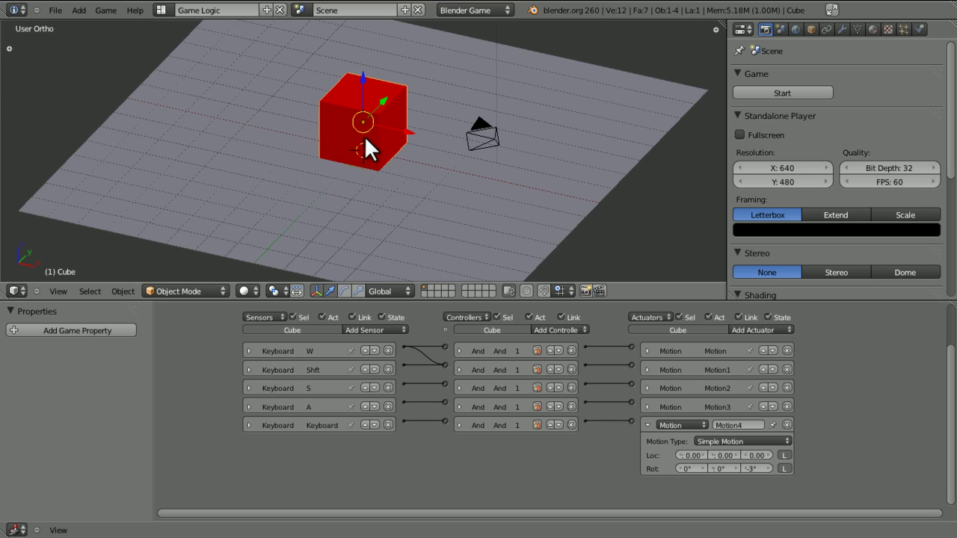
# Step: Show the cube's physics settings in an enlarged area, set the physics type to Dynamic and run the game
pyautogui.click(919, 29)
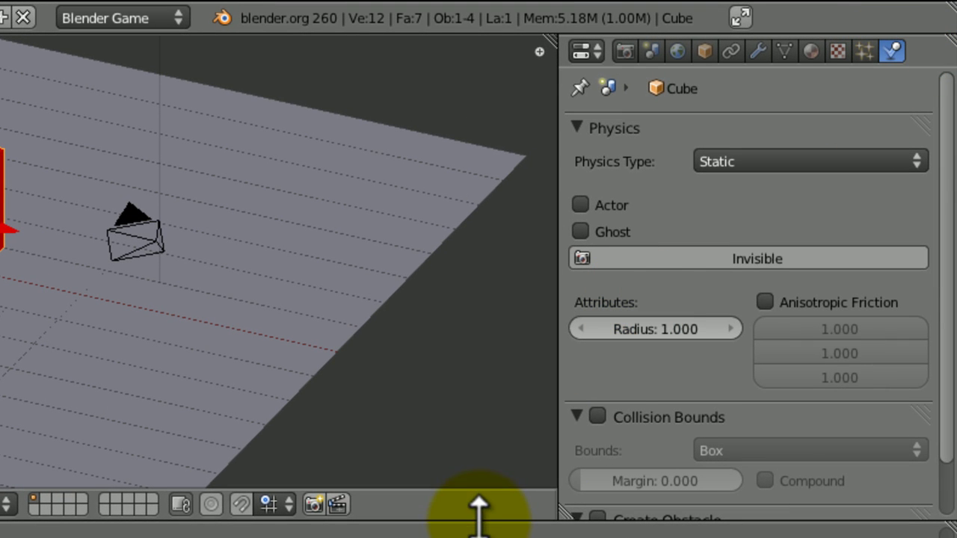
pyautogui.moveTo(507, 489); pyautogui.dragTo(507, 489)
pyautogui.moveTo(478, 522)
pyautogui.mouseDown()
pyautogui.moveTo(456, 537)
pyautogui.moveTo(474, 537)
pyautogui.mouseUp()
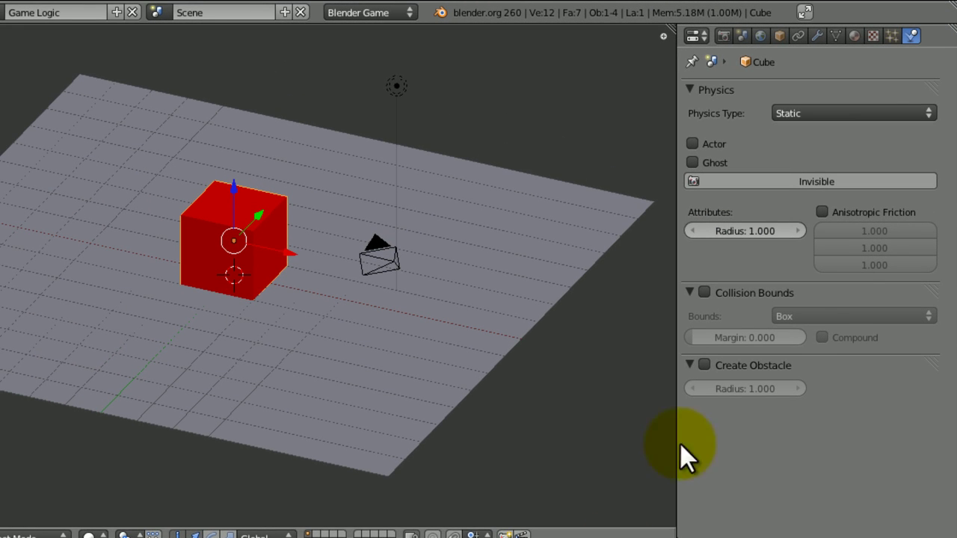
pyautogui.click(789, 116)
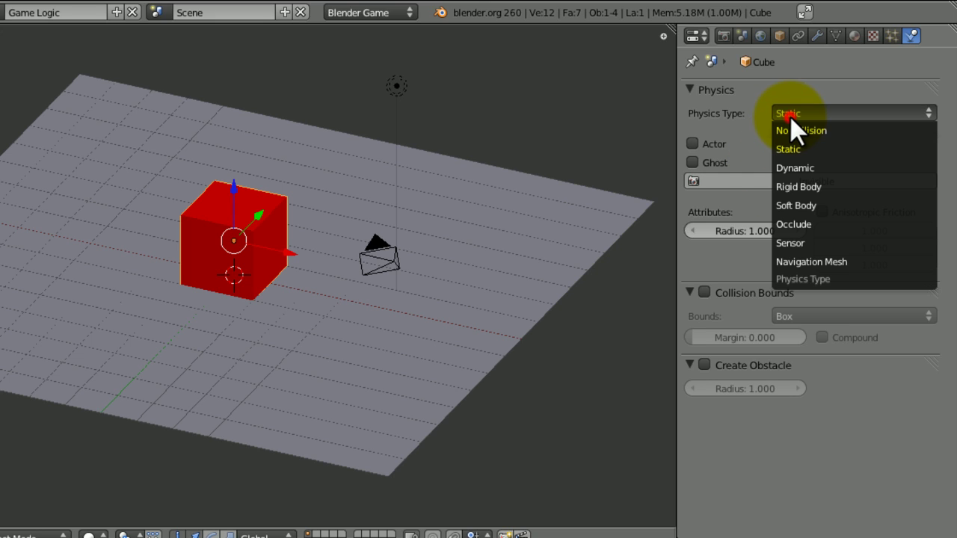
pyautogui.click(792, 173)
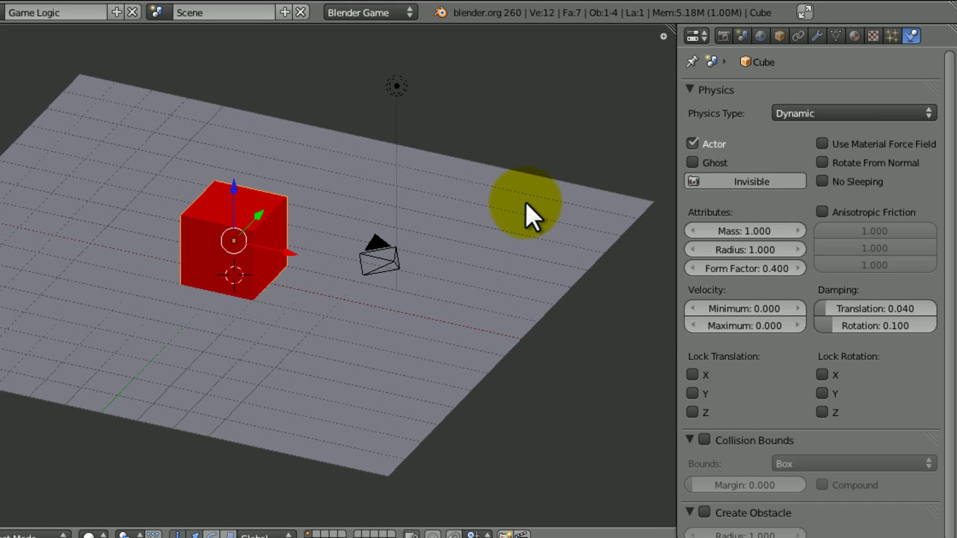
pyautogui.press('p')
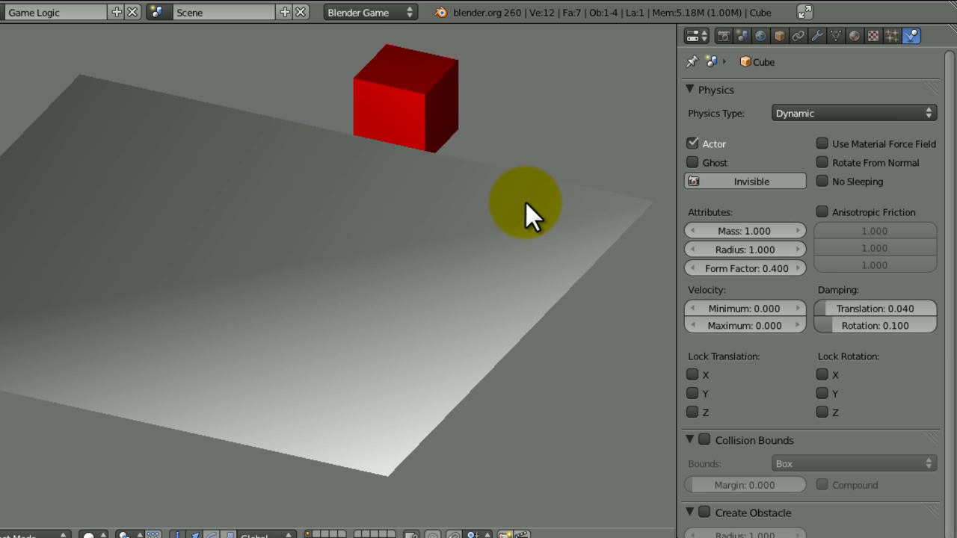
# Step: Exit the game, set the cube's physics type to Rigid Body and test-run the game twice
pyautogui.press('Escape')
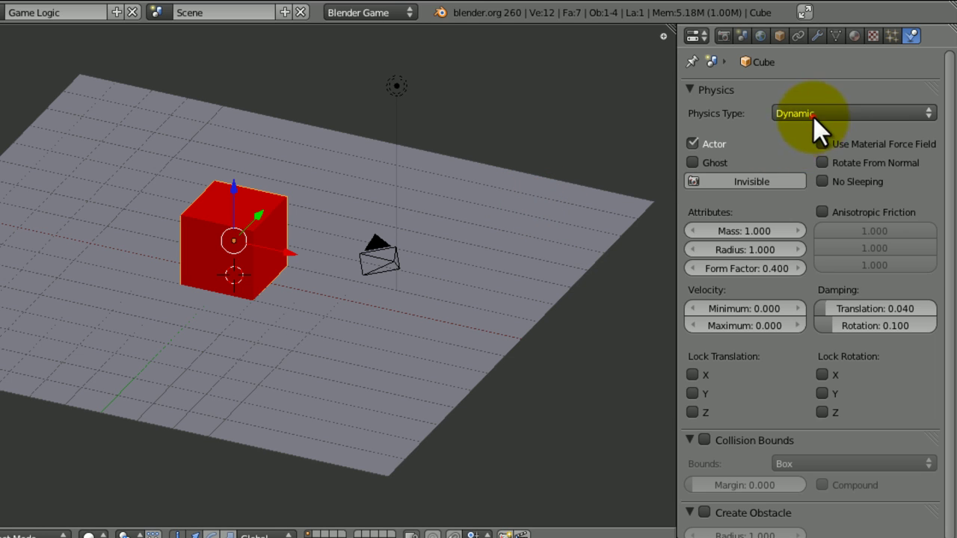
pyautogui.click(812, 115)
pyautogui.click(802, 186)
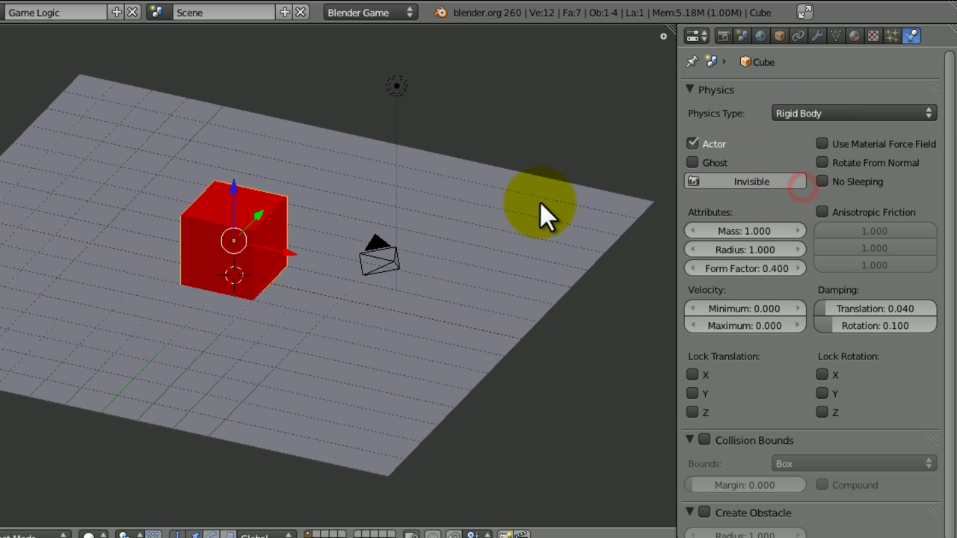
pyautogui.press('p')
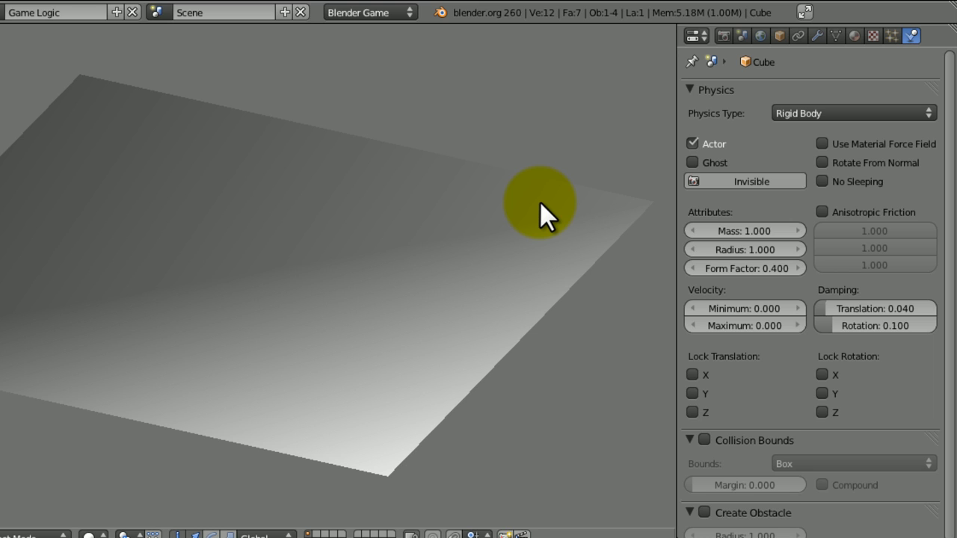
pyautogui.press('Escape')
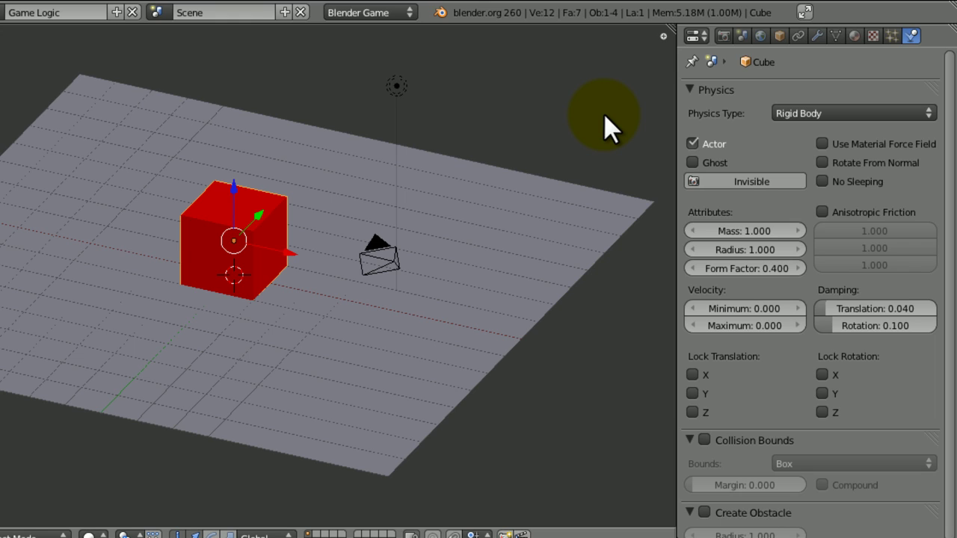
pyautogui.press('p')
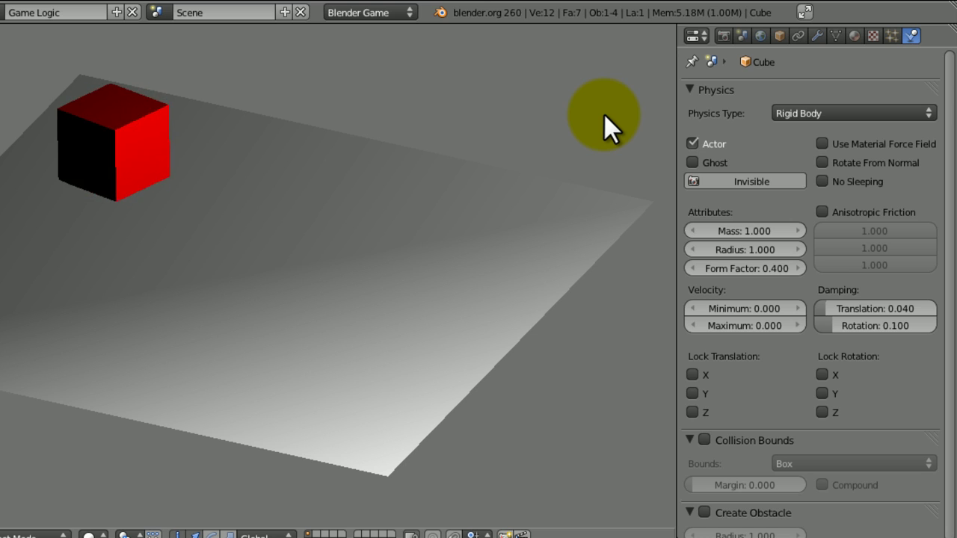
pyautogui.press('Escape')
# Step: Set the cube's physics type to Dynamic, enable Box collision bounds and test-run the game
pyautogui.click(879, 108)
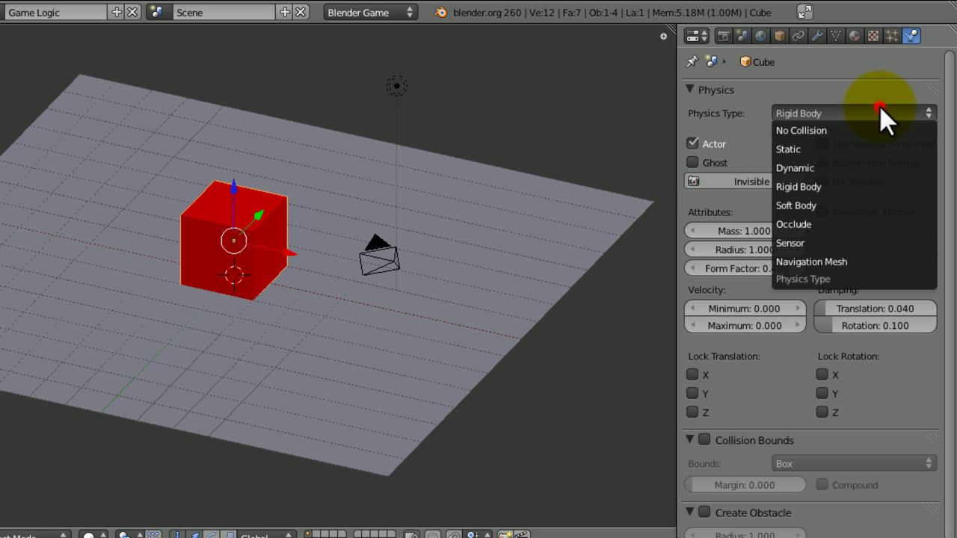
pyautogui.click(818, 167)
pyautogui.click(692, 88)
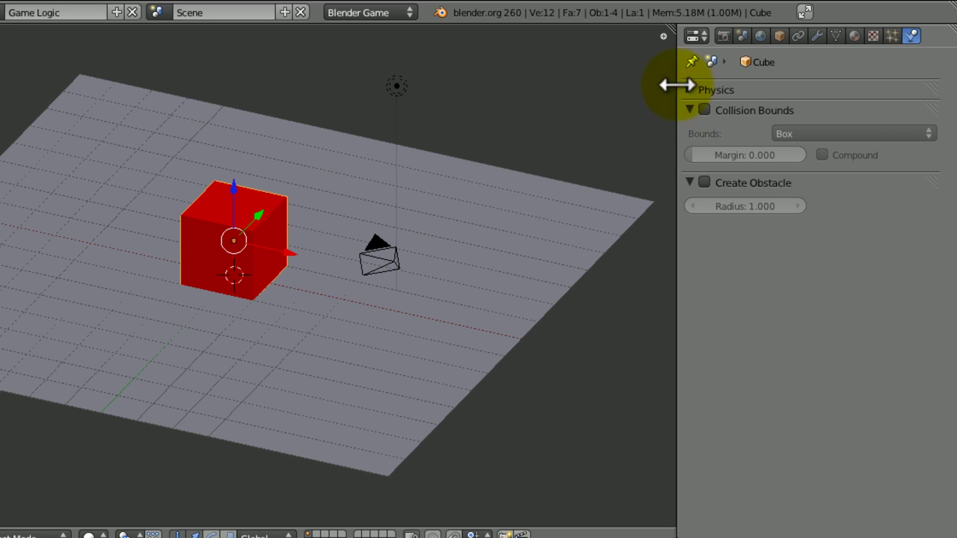
pyautogui.click(707, 109)
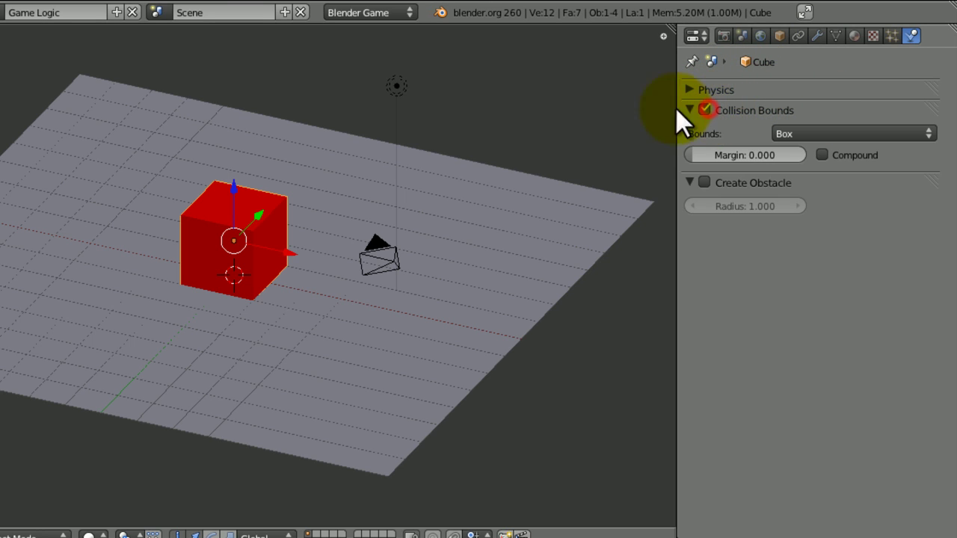
pyautogui.press('p')
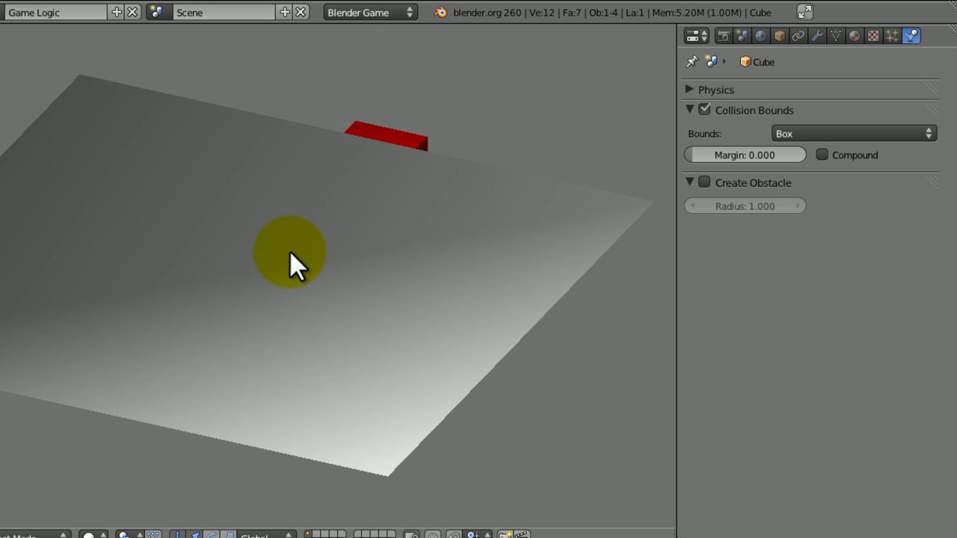
pyautogui.press('Escape')
# Step: Set the cube with collision bounds to Rigid Body and test-run the game
pyautogui.click(716, 90)
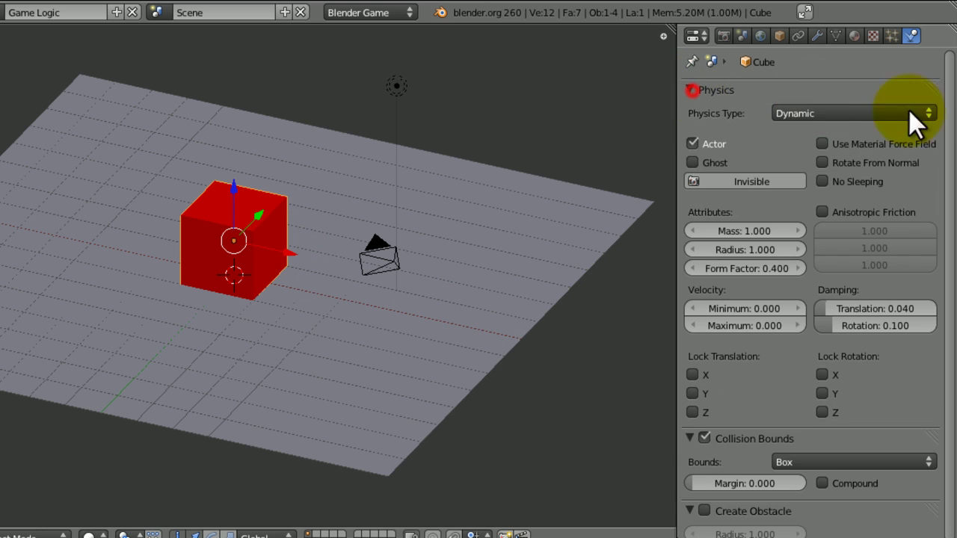
pyautogui.click(904, 113)
pyautogui.click(831, 186)
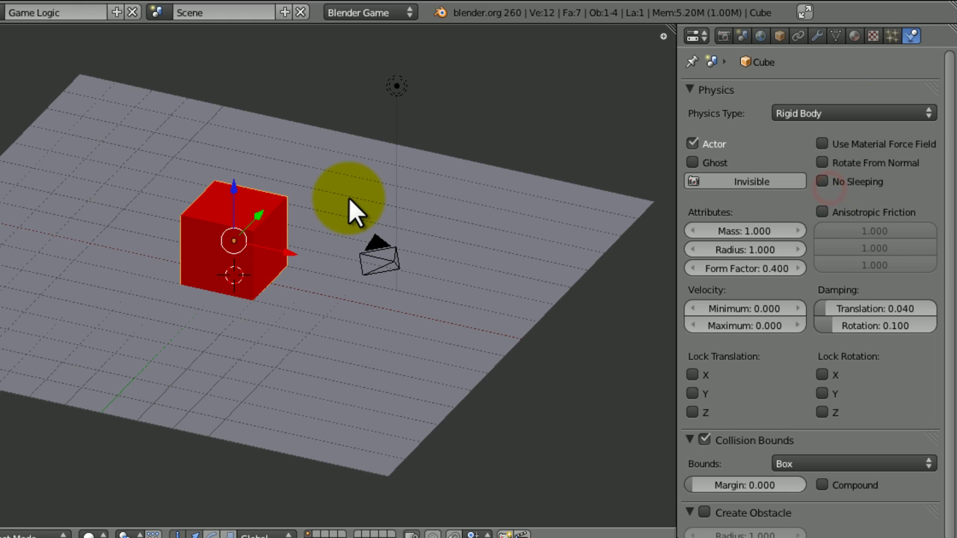
pyautogui.press('p')
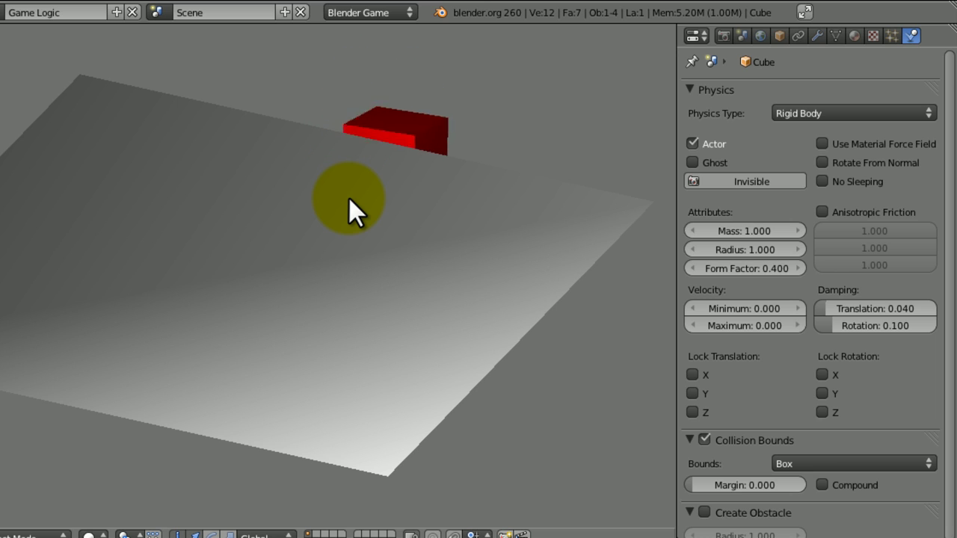
pyautogui.press('Escape')
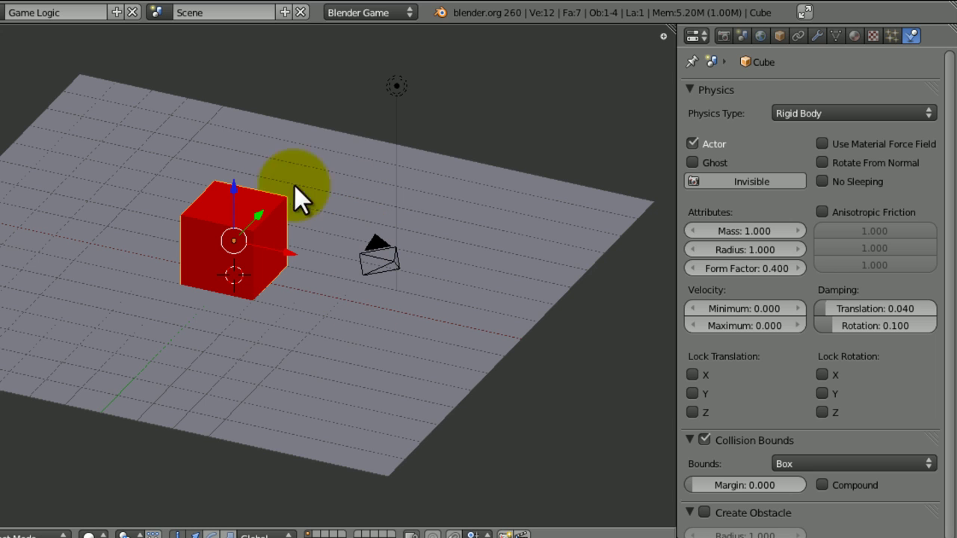
# Step: Set the cube's physics type to Dynamic, review the collision bounds shapes and collapse the physics and collision settings
pyautogui.moveTo(430, 160); pyautogui.dragTo(385, 249, button='middle')
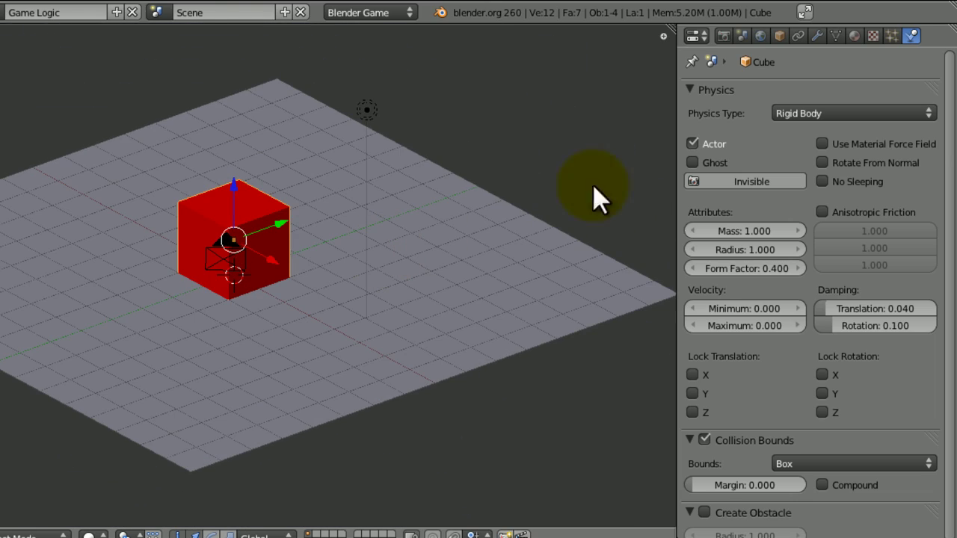
pyautogui.click(775, 112)
pyautogui.click(805, 167)
pyautogui.click(688, 90)
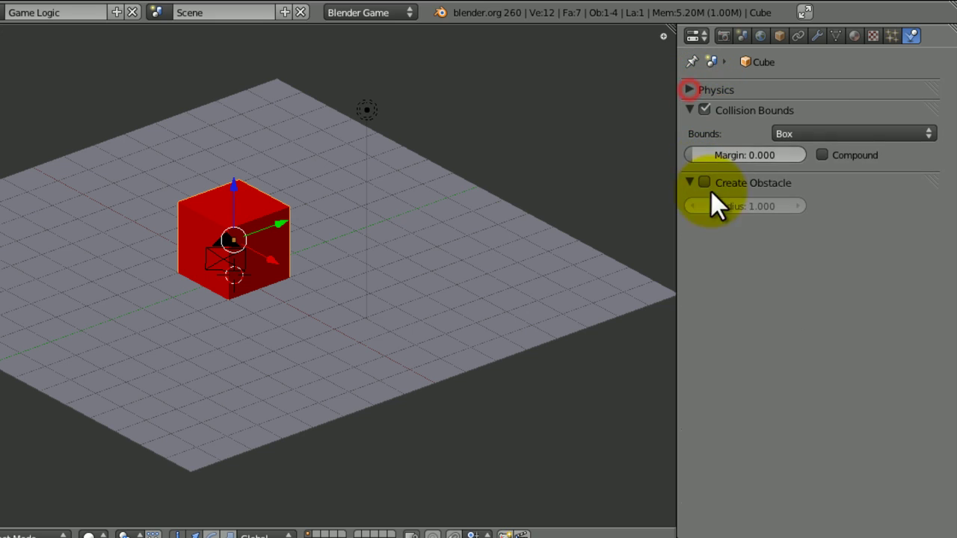
pyautogui.click(832, 131)
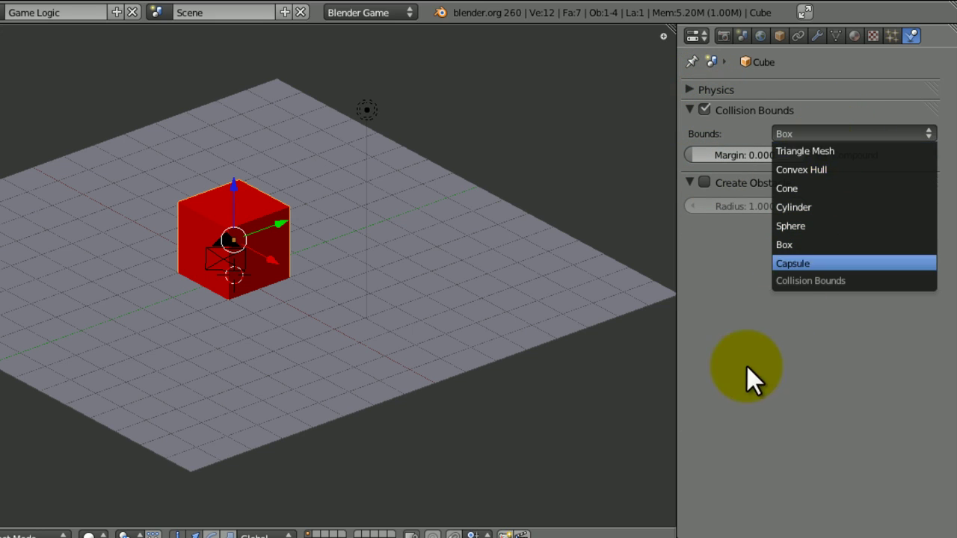
pyautogui.click(689, 110)
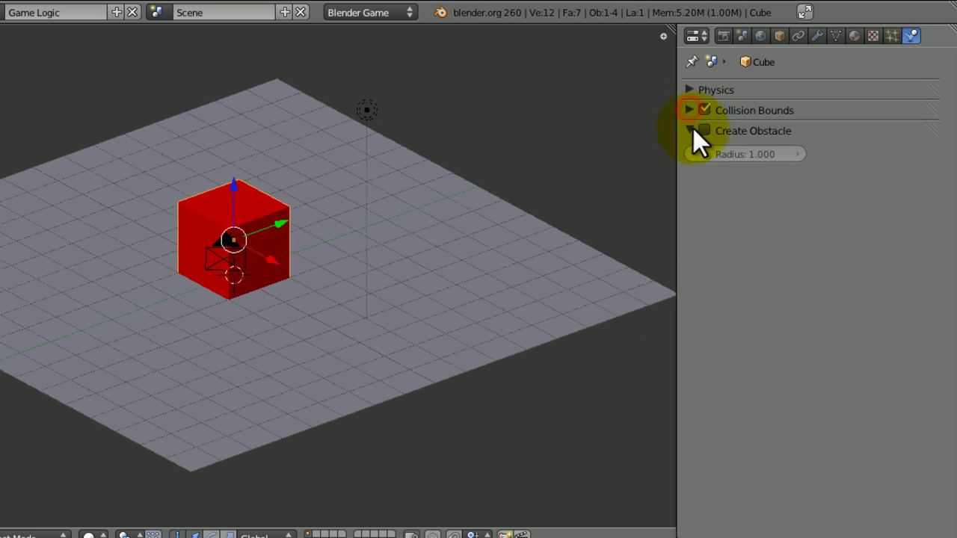
pyautogui.moveTo(451, 204); pyautogui.dragTo(400, 226, button='middle')
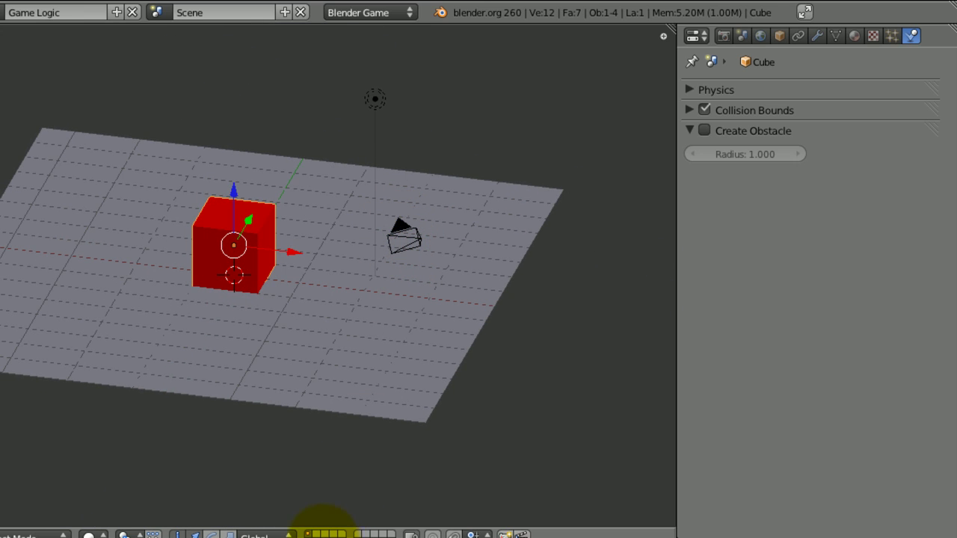
# Step: Bring the logic bricks area back below the 3D view and collapse the cube's fifth Motion actuator
pyautogui.moveTo(321, 535); pyautogui.dragTo(289, 386)
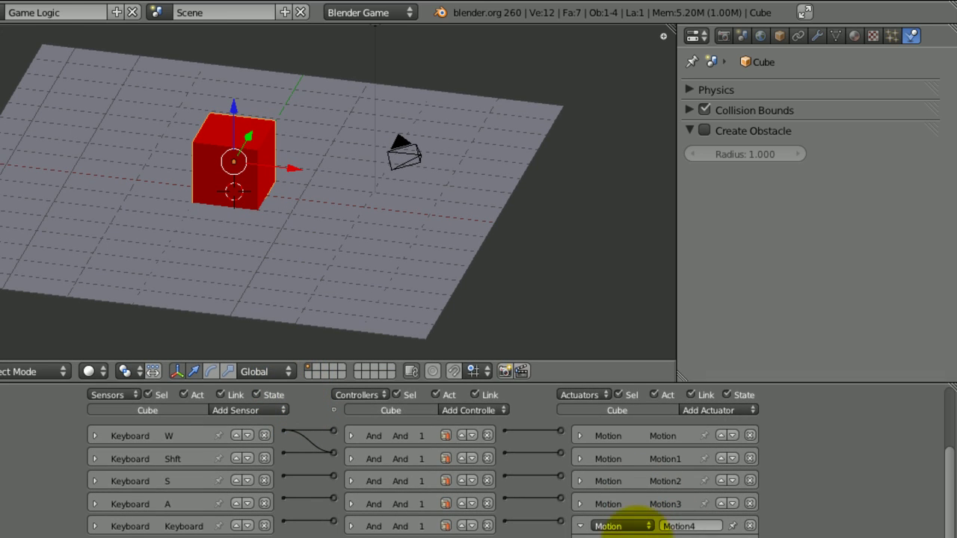
pyautogui.click(581, 527)
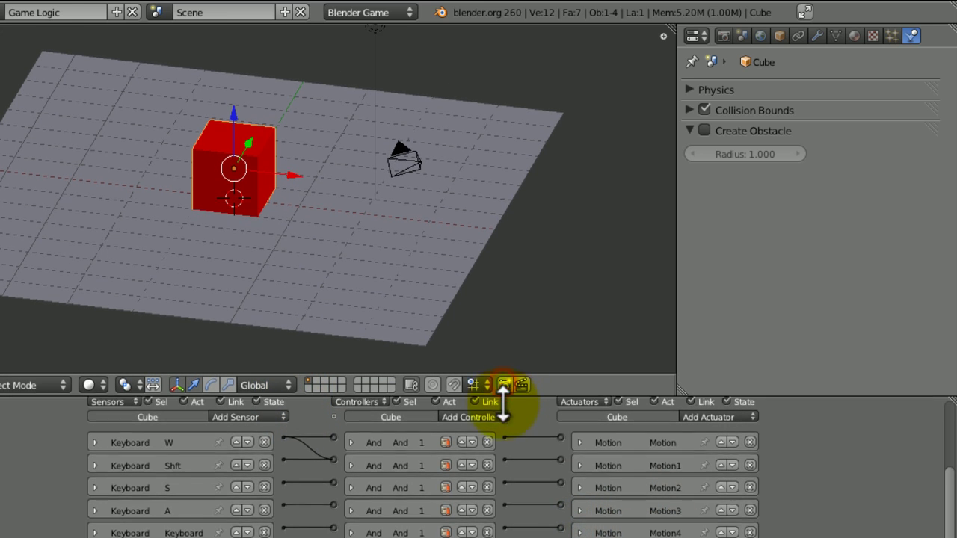
pyautogui.moveTo(503, 404); pyautogui.dragTo(489, 360)
pyautogui.moveTo(488, 366); pyautogui.dragTo(498, 469, button='middle')
pyautogui.moveTo(460, 358); pyautogui.dragTo(453, 449)
pyautogui.moveTo(444, 481); pyautogui.dragTo(456, 428, button='middle')
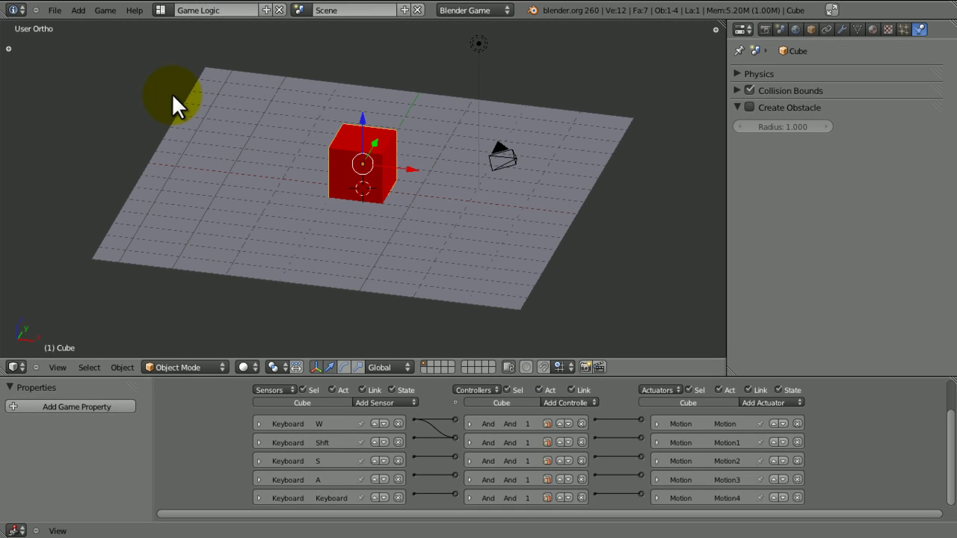
# Step: Align the camera to the front view and raise it along Z until the cube and floor are framed
pyautogui.press('KP_1')
pyautogui.press('ctrl+alt+KP_0')
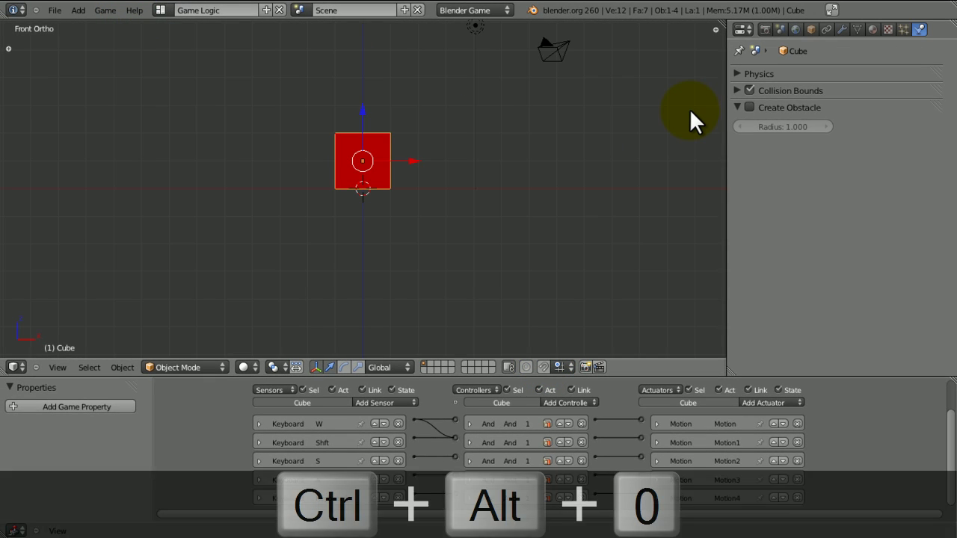
pyautogui.rightClick(663, 241)
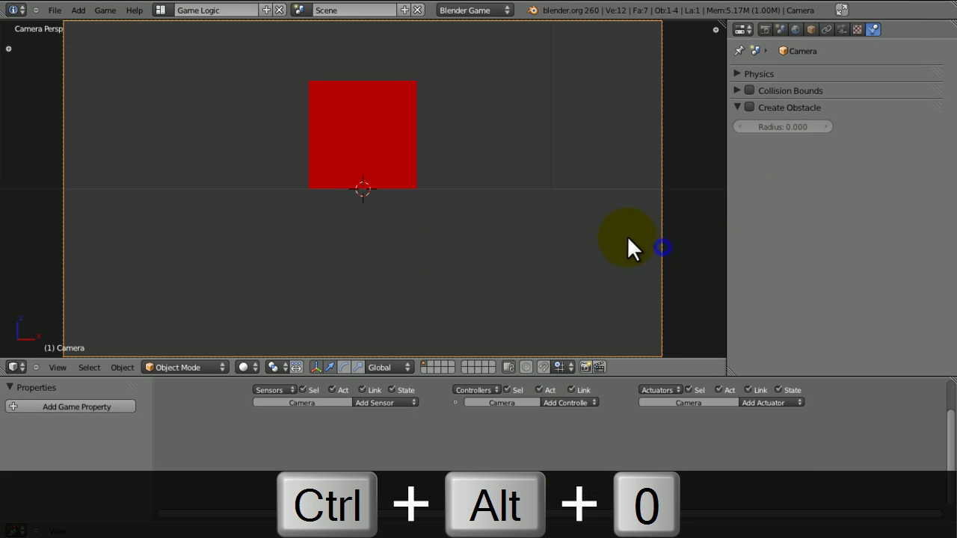
pyautogui.press('g')
pyautogui.press('z')
pyautogui.click(539, 215)
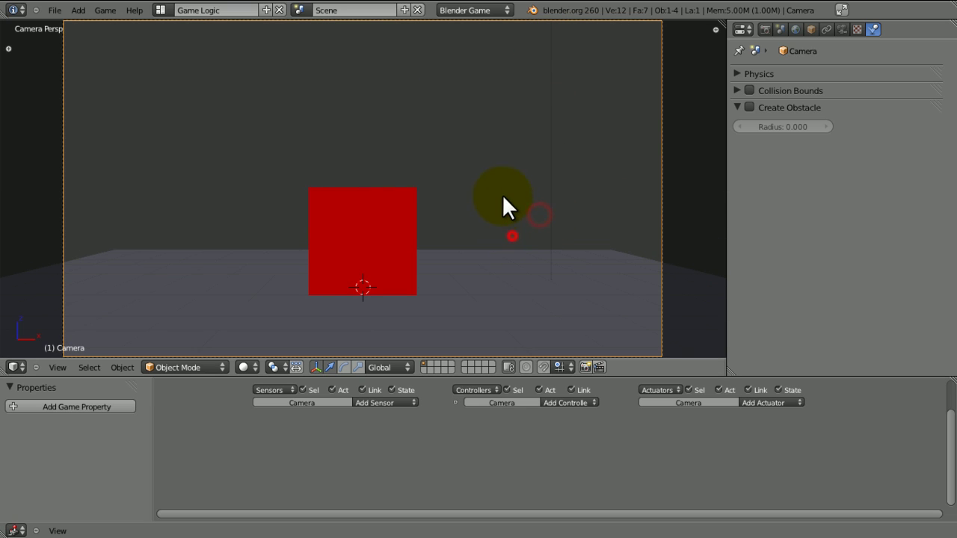
# Step: Search the add-ons in the user preferences for "save" across all categories
pyautogui.click(52, 10)
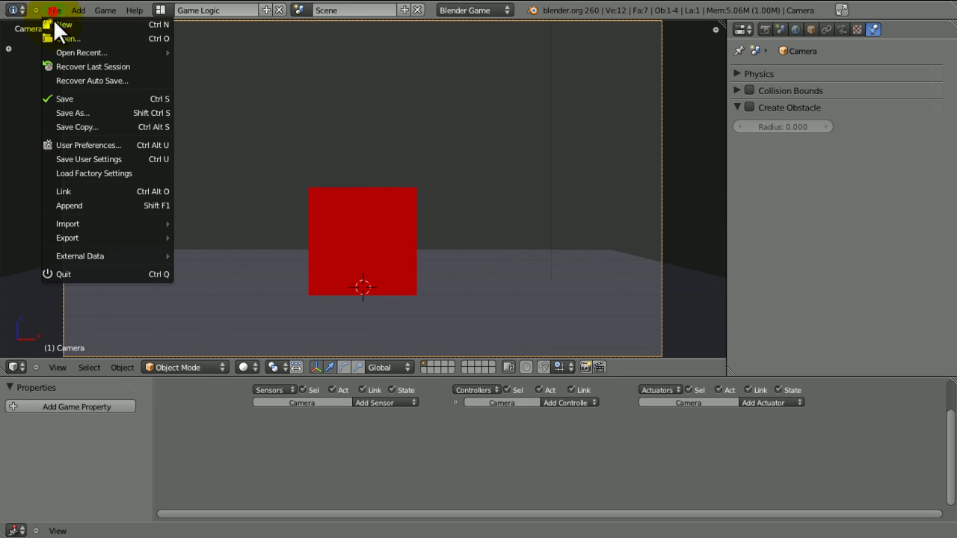
pyautogui.click(77, 143)
pyautogui.click(64, 58)
pyautogui.write('SAVE')
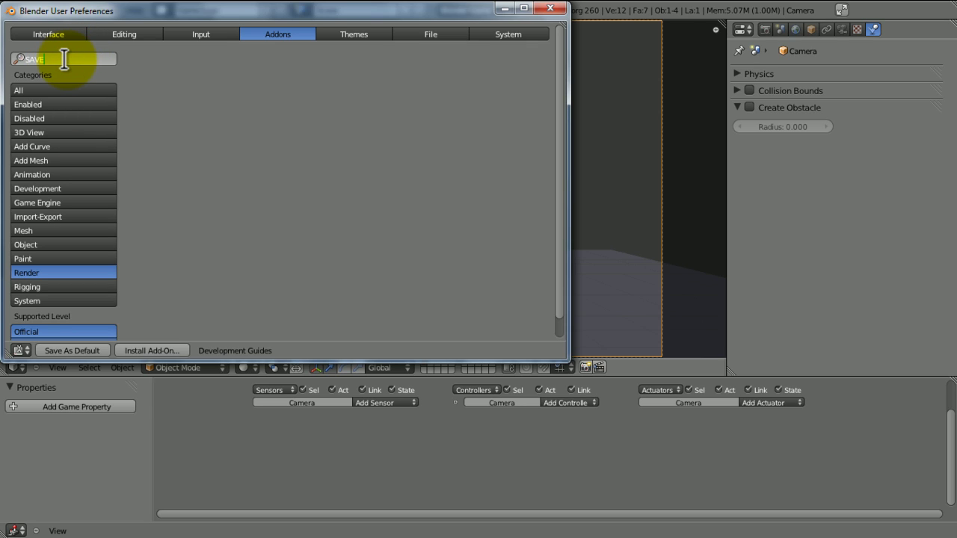
pyautogui.press('BackSpace')
pyautogui.press('BackSpace')
pyautogui.press('BackSpace')
pyautogui.write('ave')
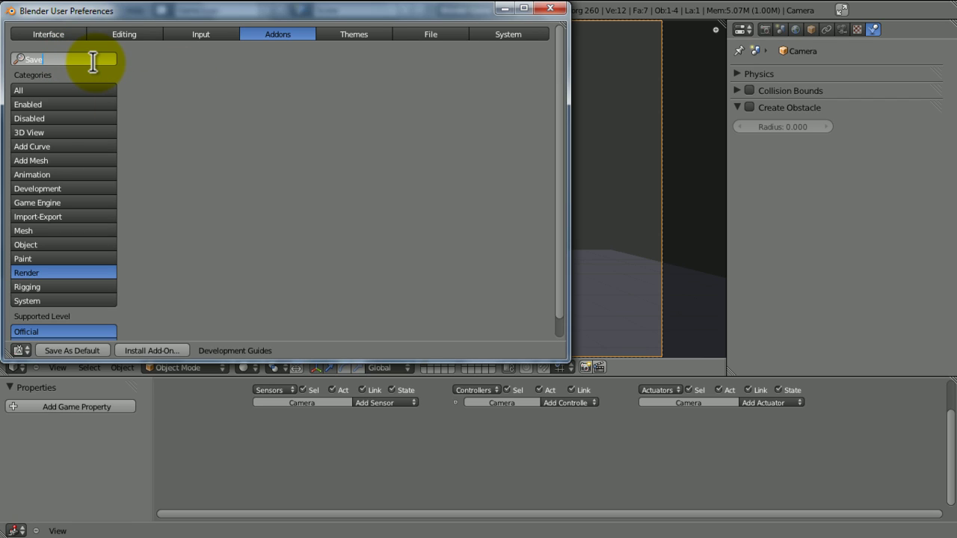
pyautogui.press('BackSpace')
pyautogui.press('BackSpace')
pyautogui.write('ave')
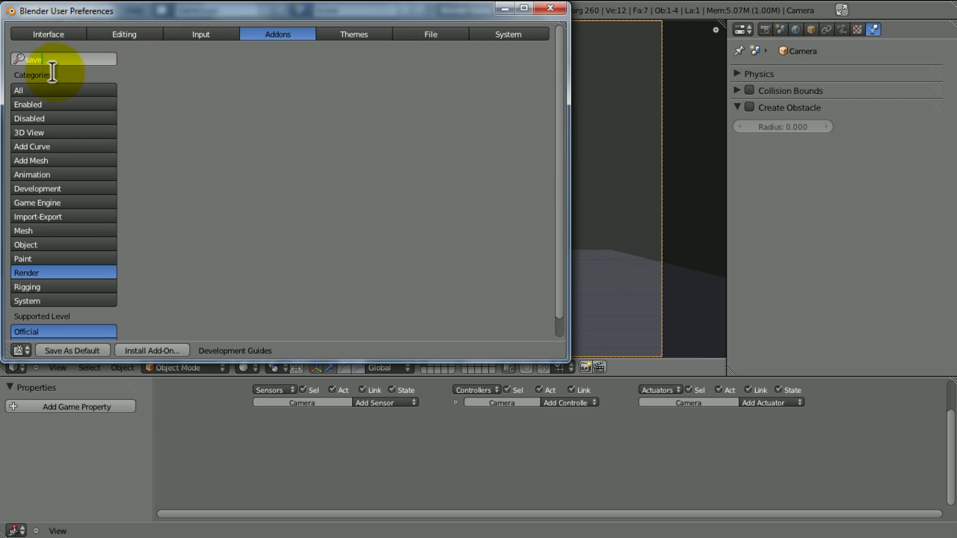
pyautogui.click(53, 89)
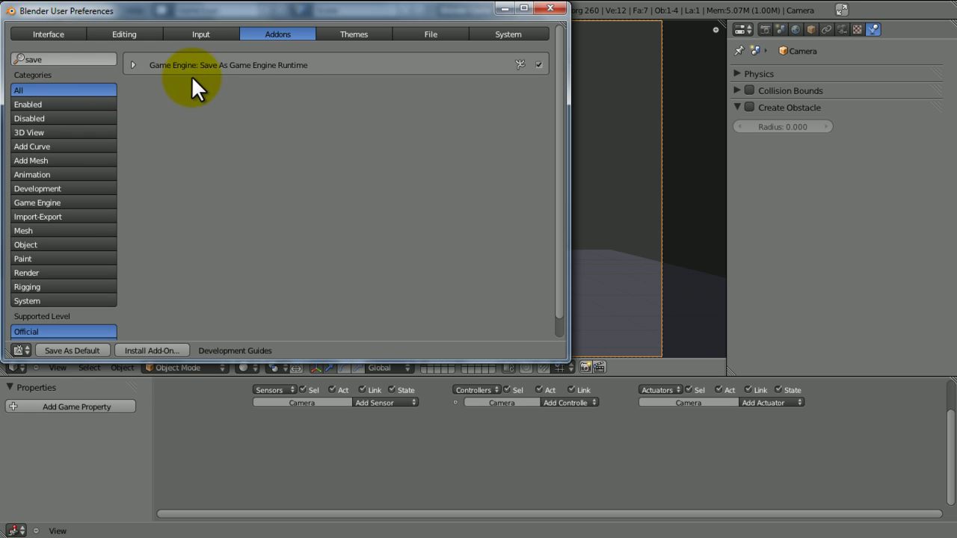
# Step: Check the Save As Game Engine Runtime add-on entry and close the user preferences
pyautogui.click(133, 65)
pyautogui.click(134, 65)
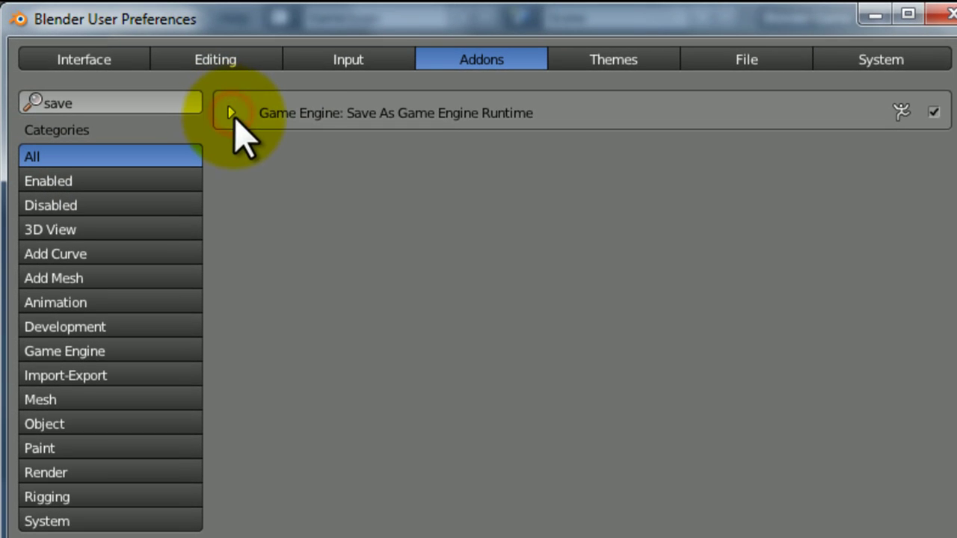
pyautogui.click(936, 12)
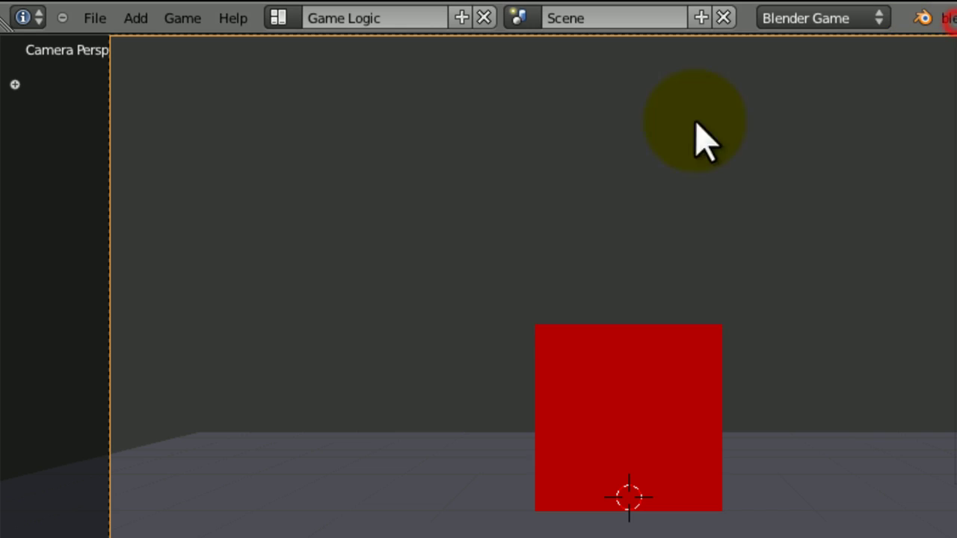
# Step: Maximize the 3D view and start the Save As Game Engine Runtime export
pyautogui.click(94, 18)
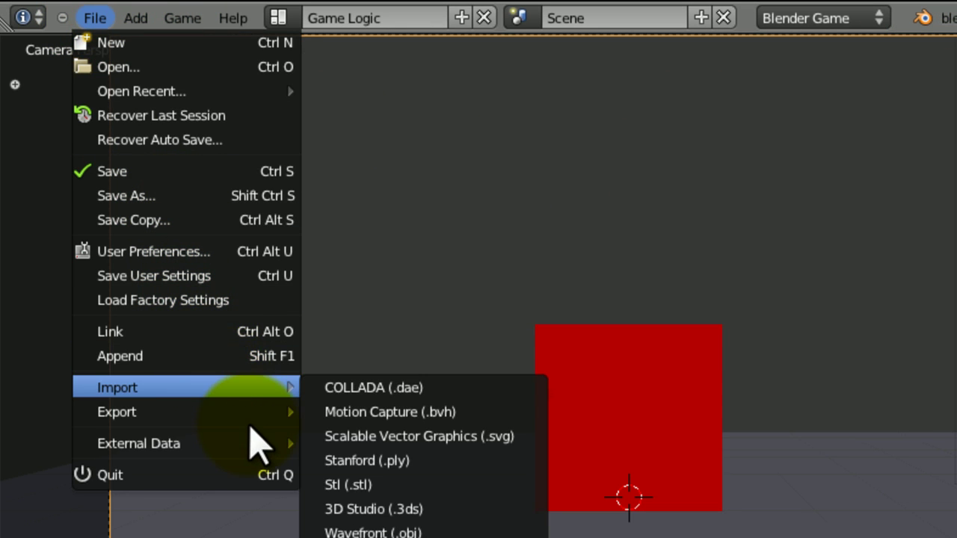
pyautogui.moveTo(227, 410)
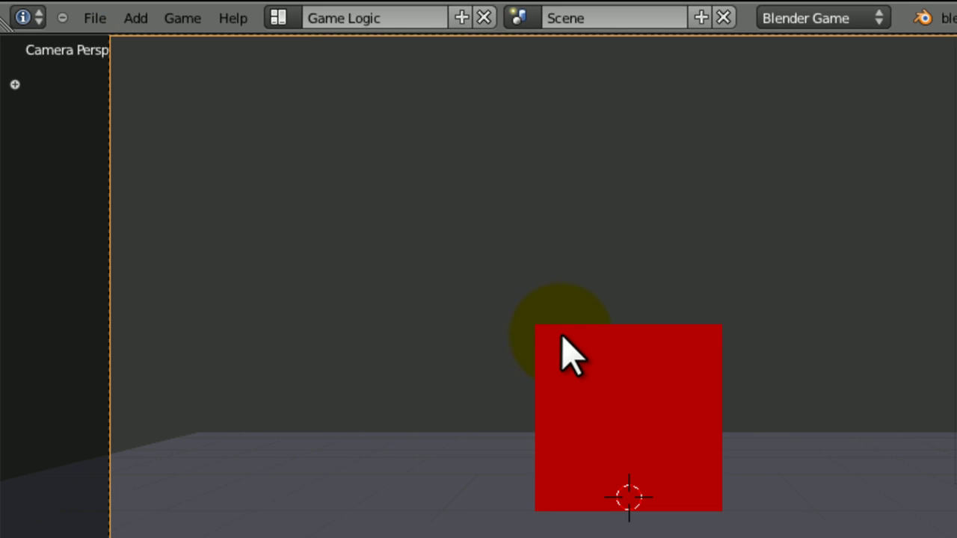
pyautogui.hotkey('ctrl', 'Up')
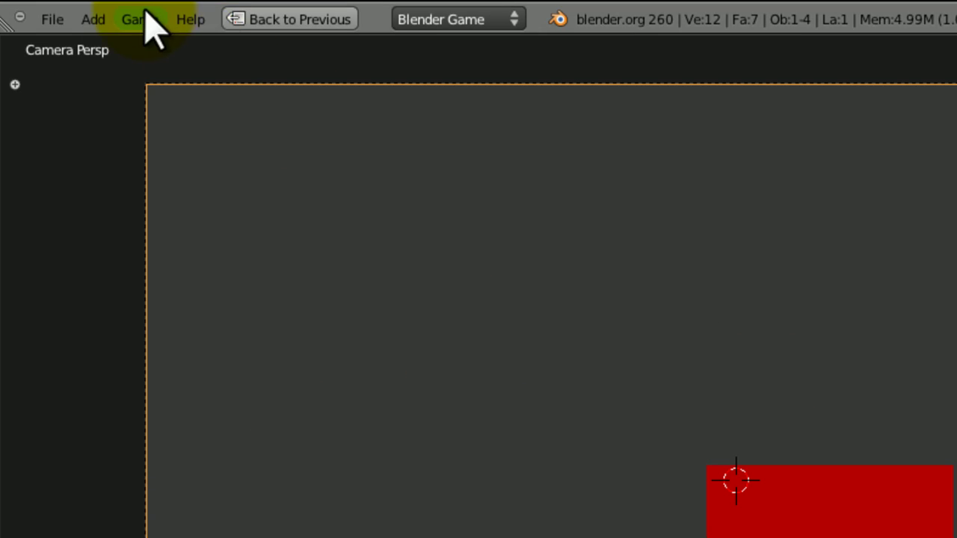
pyautogui.click(55, 19)
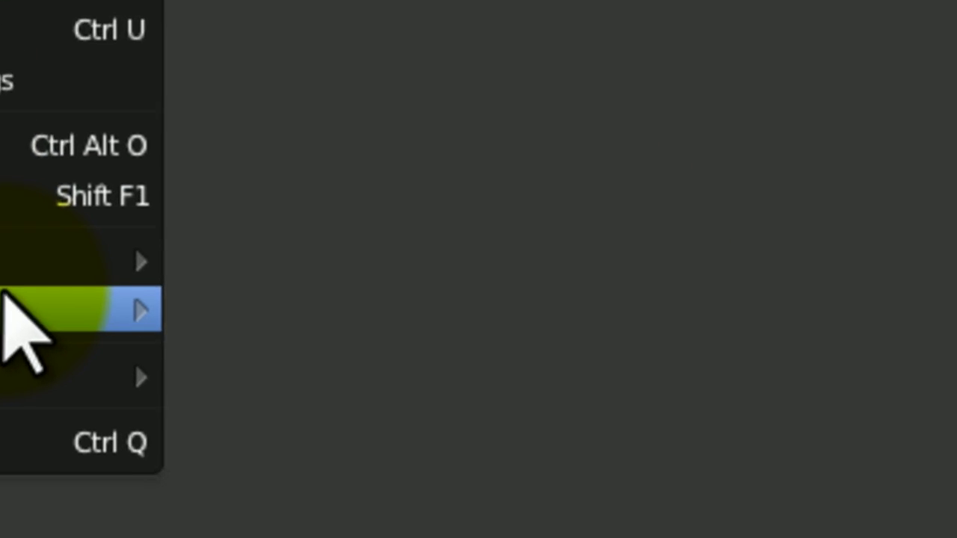
pyautogui.moveTo(191, 414)
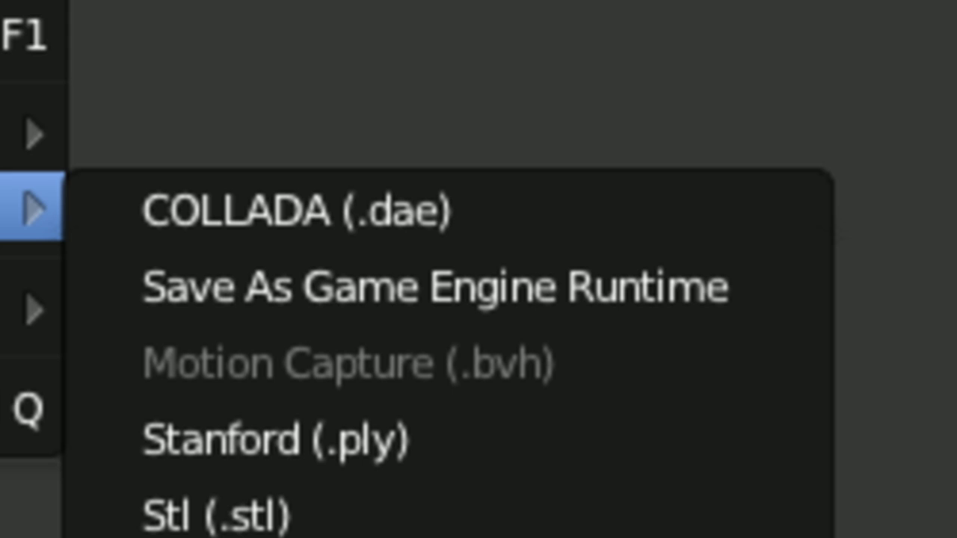
pyautogui.click(399, 290)
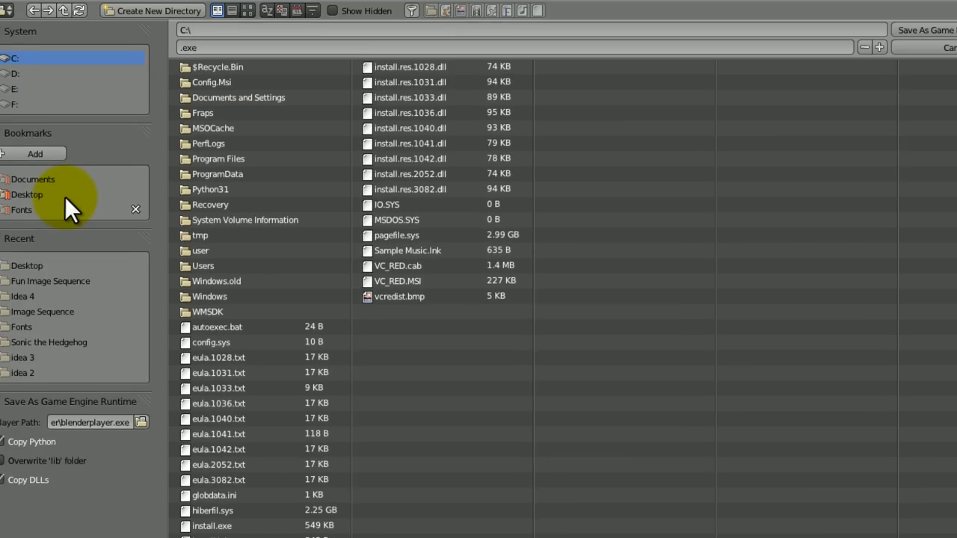
# Step: Create a new directory named Game on the Desktop for the exported runtime
pyautogui.click(68, 199)
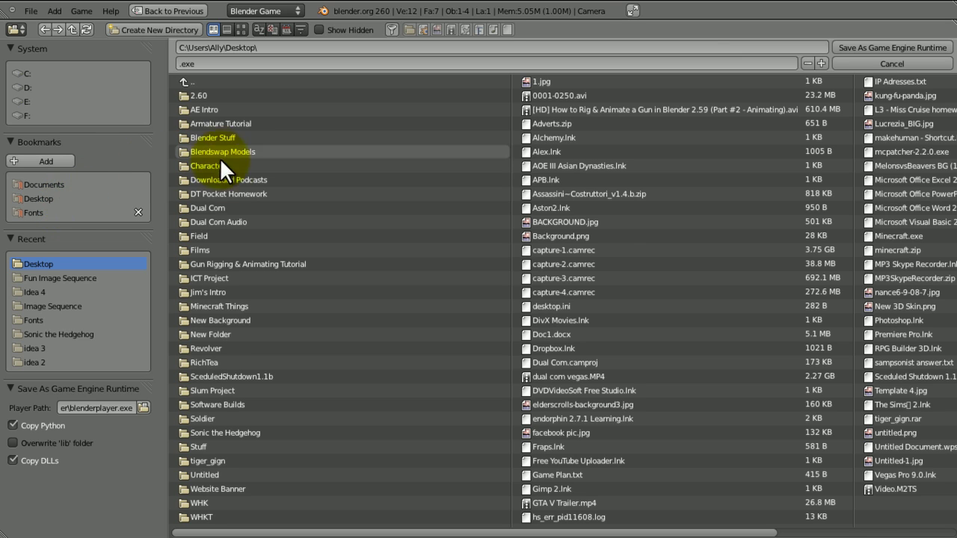
pyautogui.click(170, 31)
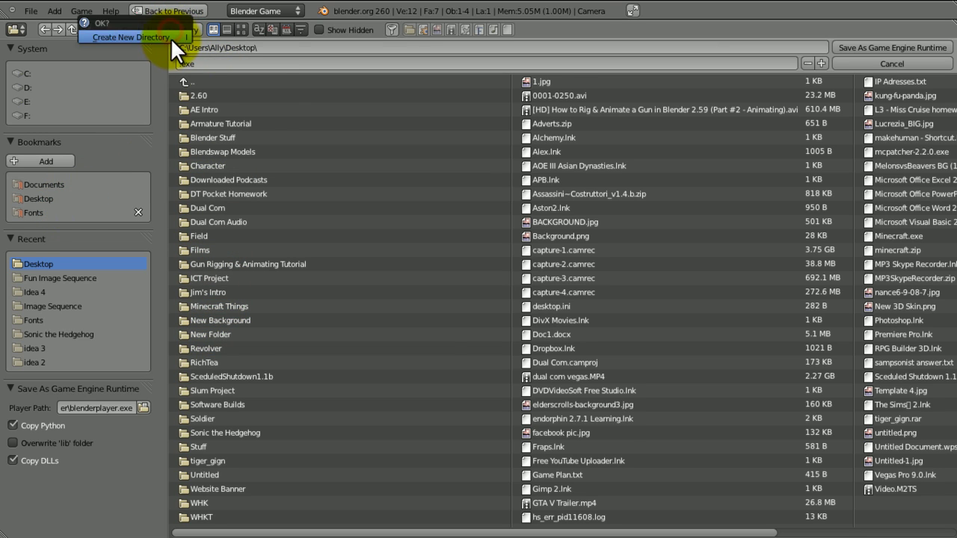
pyautogui.click(170, 36)
pyautogui.write('Game')
pyautogui.press('Return')
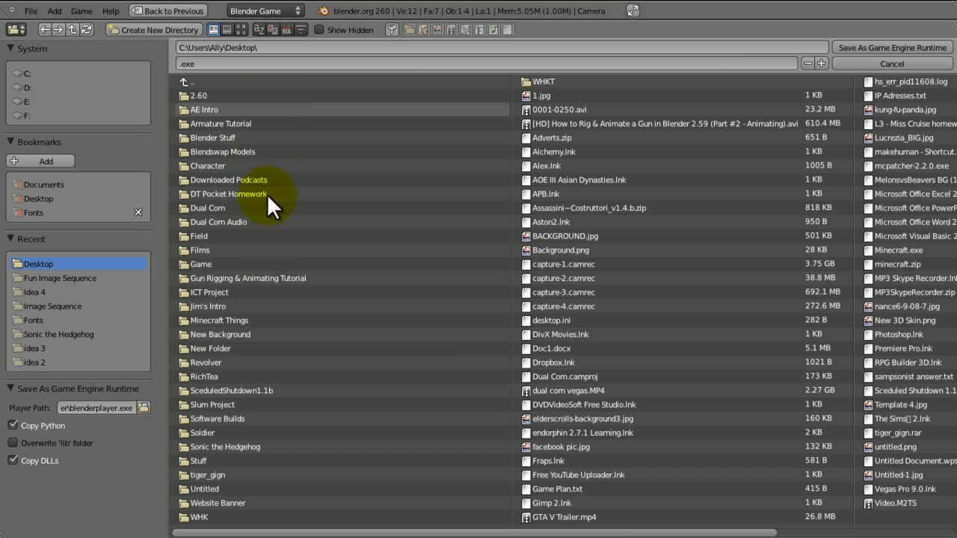
# Step: Save the game engine runtime as Game.exe inside the new Game directory
pyautogui.click(220, 262)
pyautogui.click(174, 64)
pyautogui.write('Game')
pyautogui.press('Return')
pyautogui.click(871, 47)
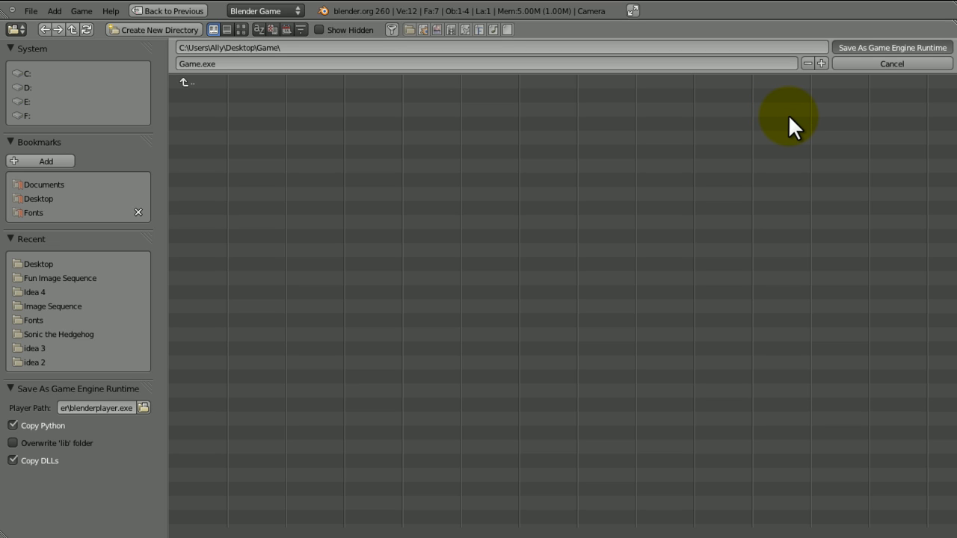
pyautogui.press('Return')
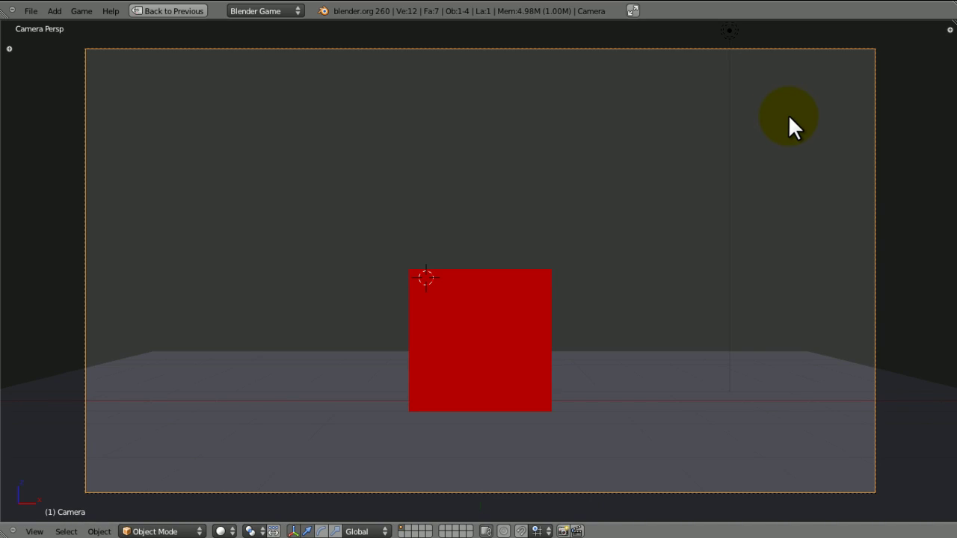
# Step: Minimize Blender, open the Game folder on the desktop and run the exported Game application
pyautogui.click(632, 10)
pyautogui.click(892, 8)
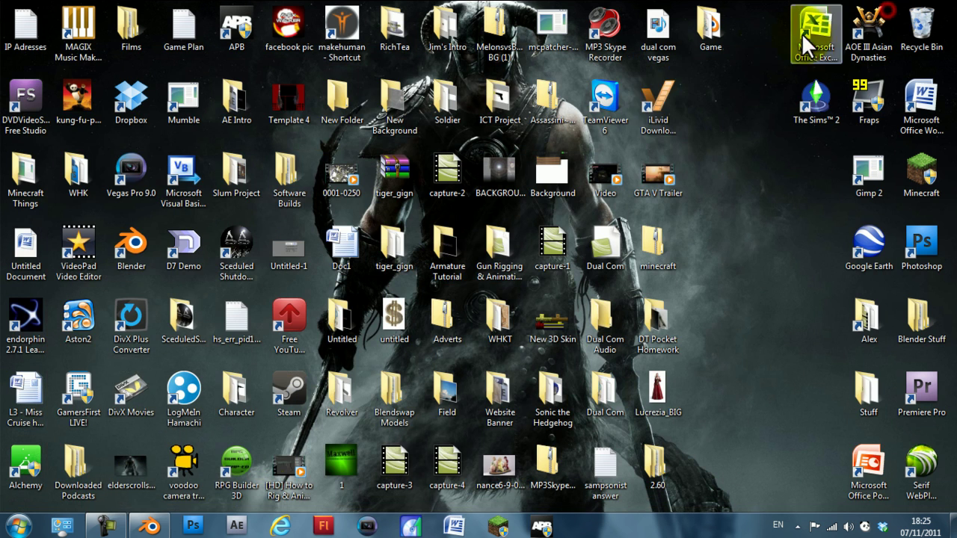
pyautogui.doubleClick(713, 27)
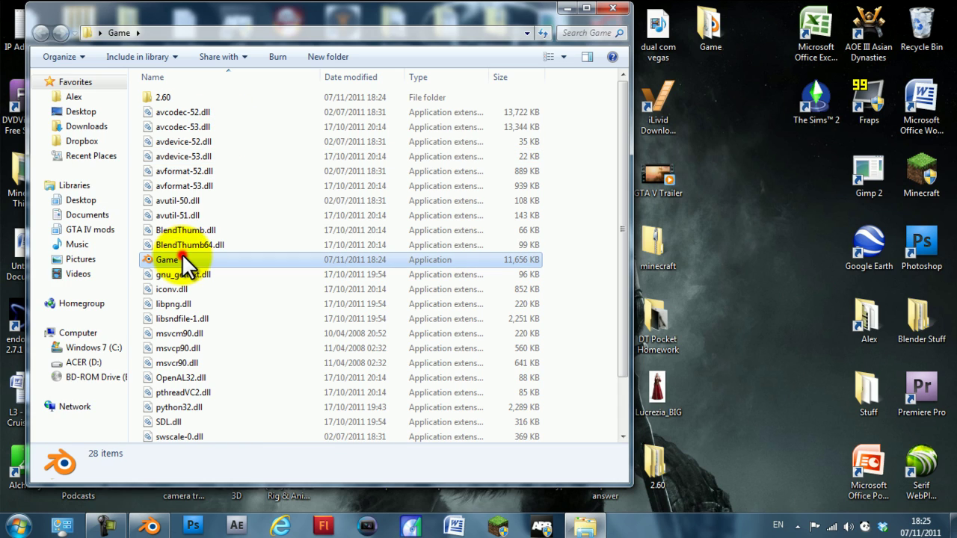
pyautogui.click(181, 256)
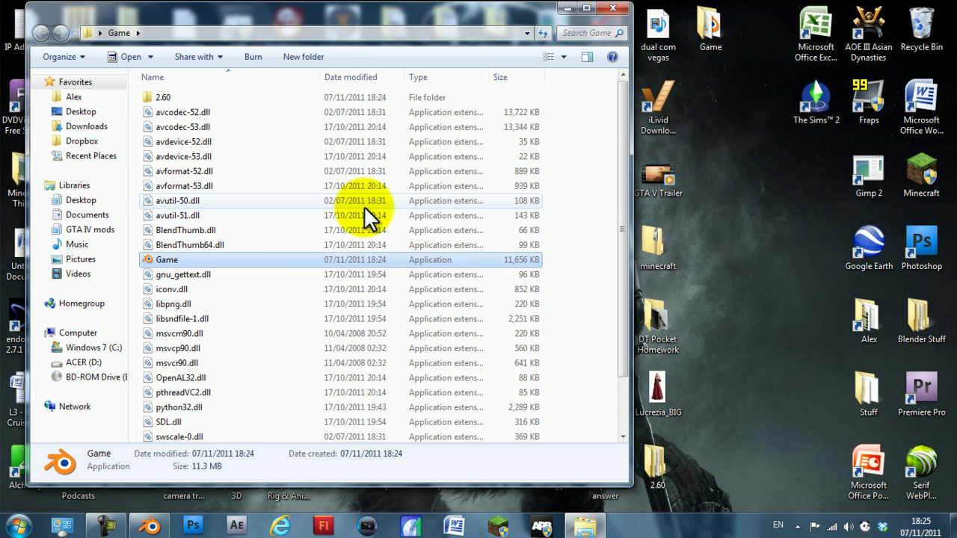
pyautogui.press('Return')
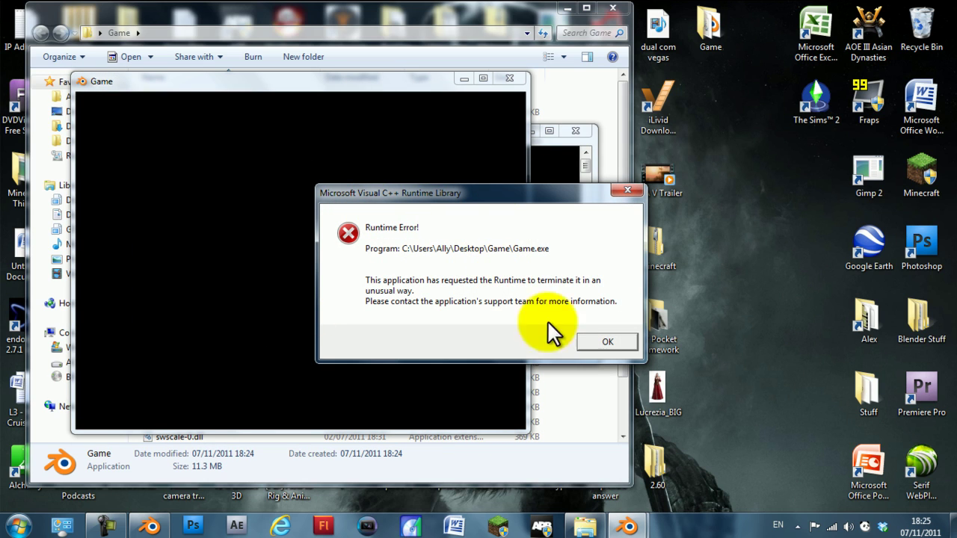
# Step: Dismiss the runtime error, close the Game window and its crash report, and close the Game folder
pyautogui.click(601, 342)
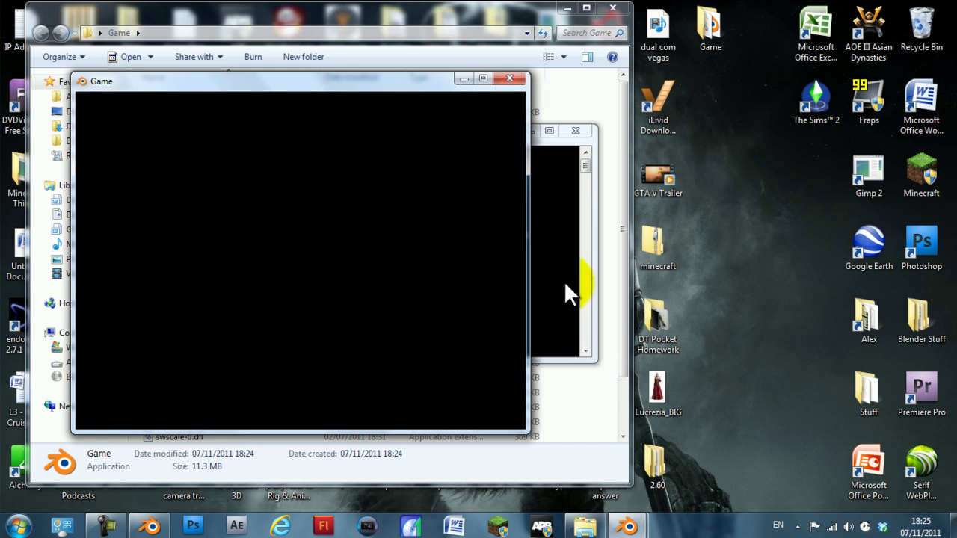
pyautogui.click(507, 79)
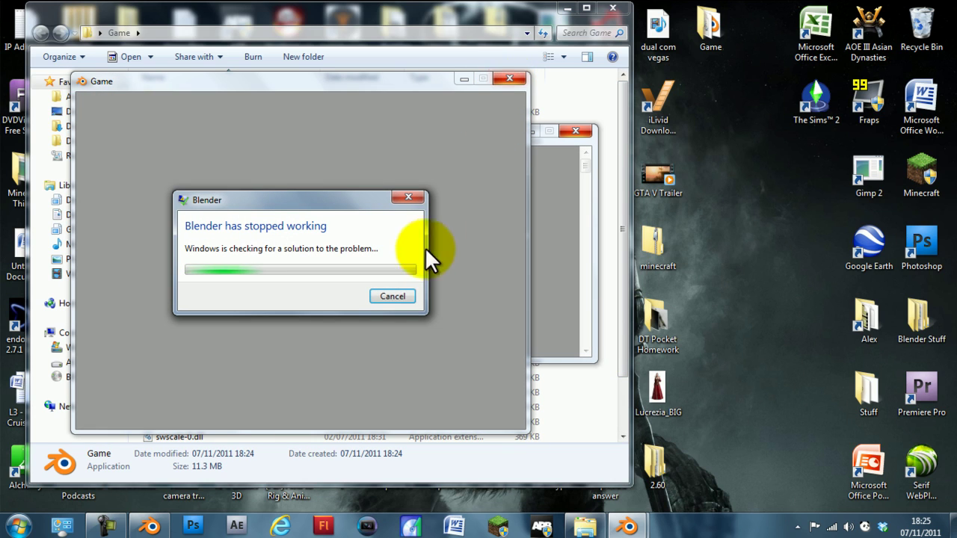
pyautogui.click(396, 296)
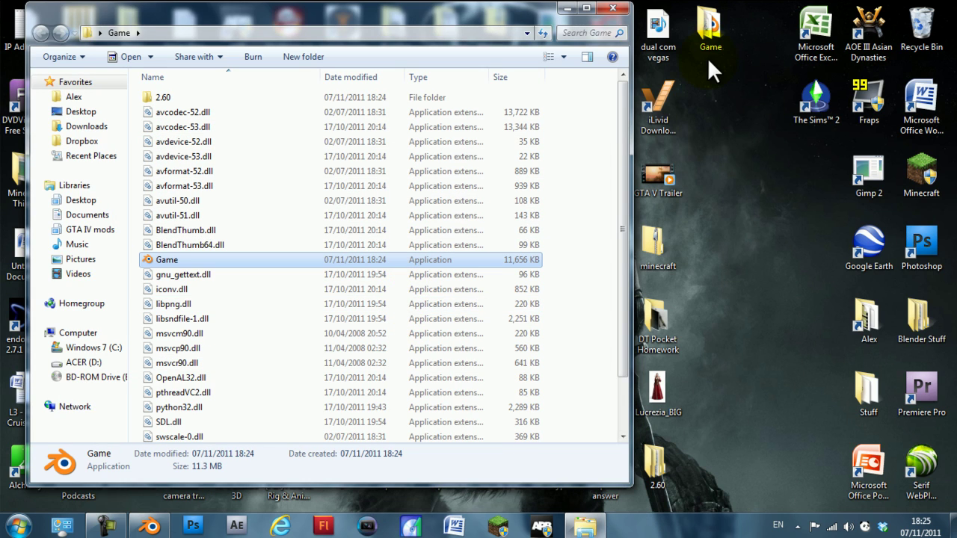
pyautogui.click(614, 13)
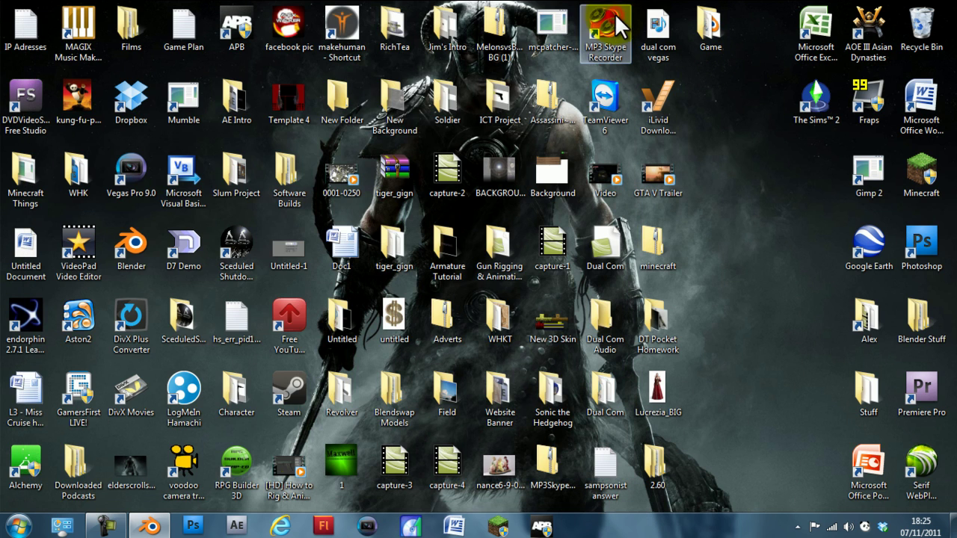
# Step: Switch back to Blender in full screen and leave the camera view for an angled view of the scene
pyautogui.click(151, 526)
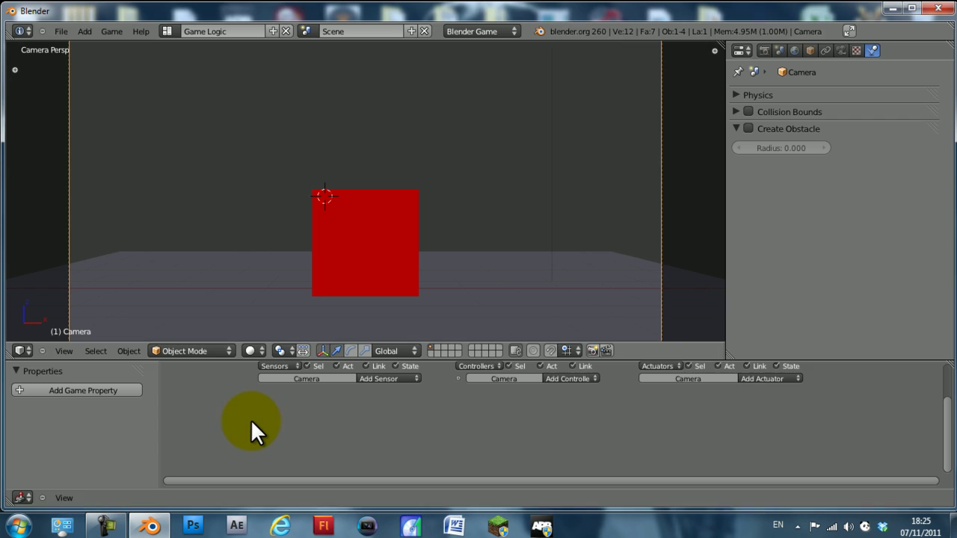
pyautogui.click(848, 30)
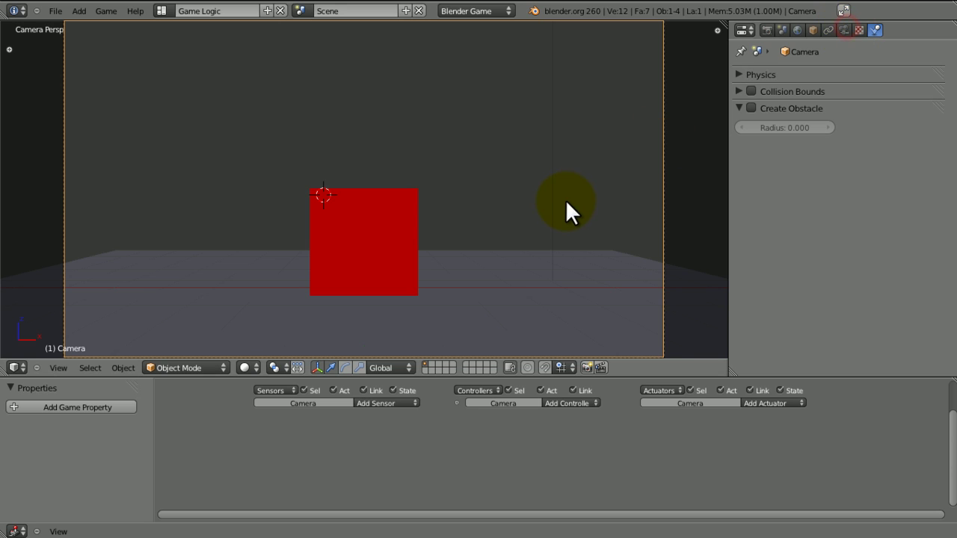
pyautogui.moveTo(566, 200); pyautogui.dragTo(485, 258, button='middle')
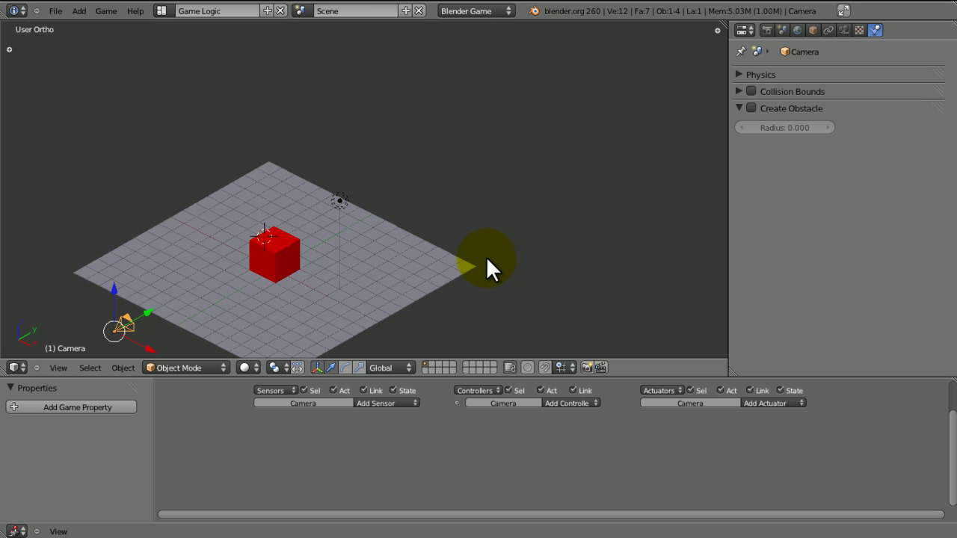